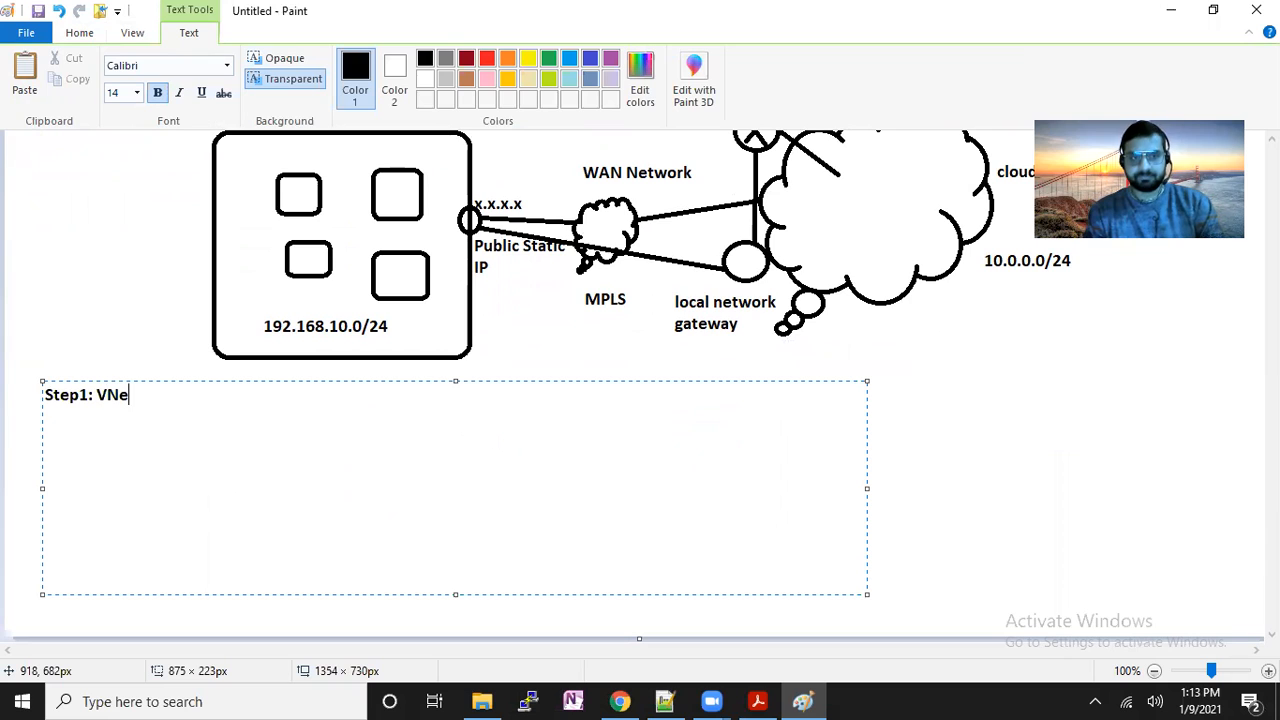
Complete the first line of the Paint note as 'Step1: VNet (192.168.0.0/24)'.
text(t (192))
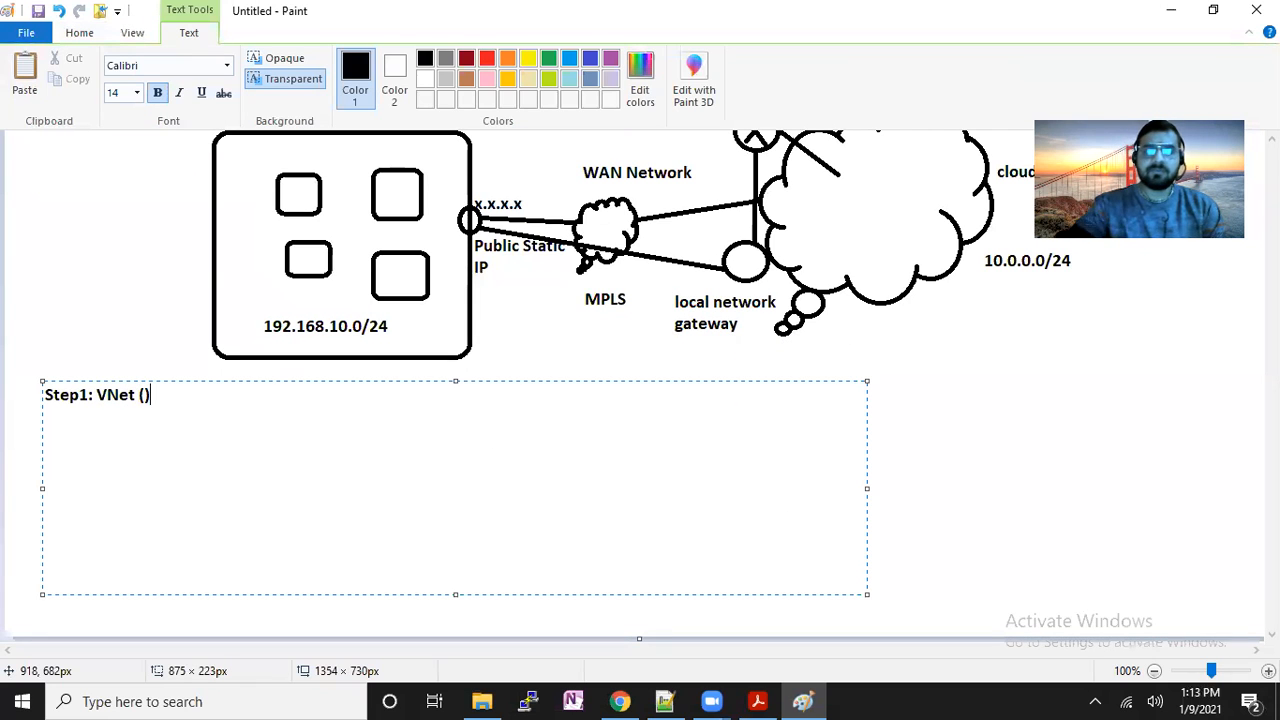
key(Left)
text(192.168)
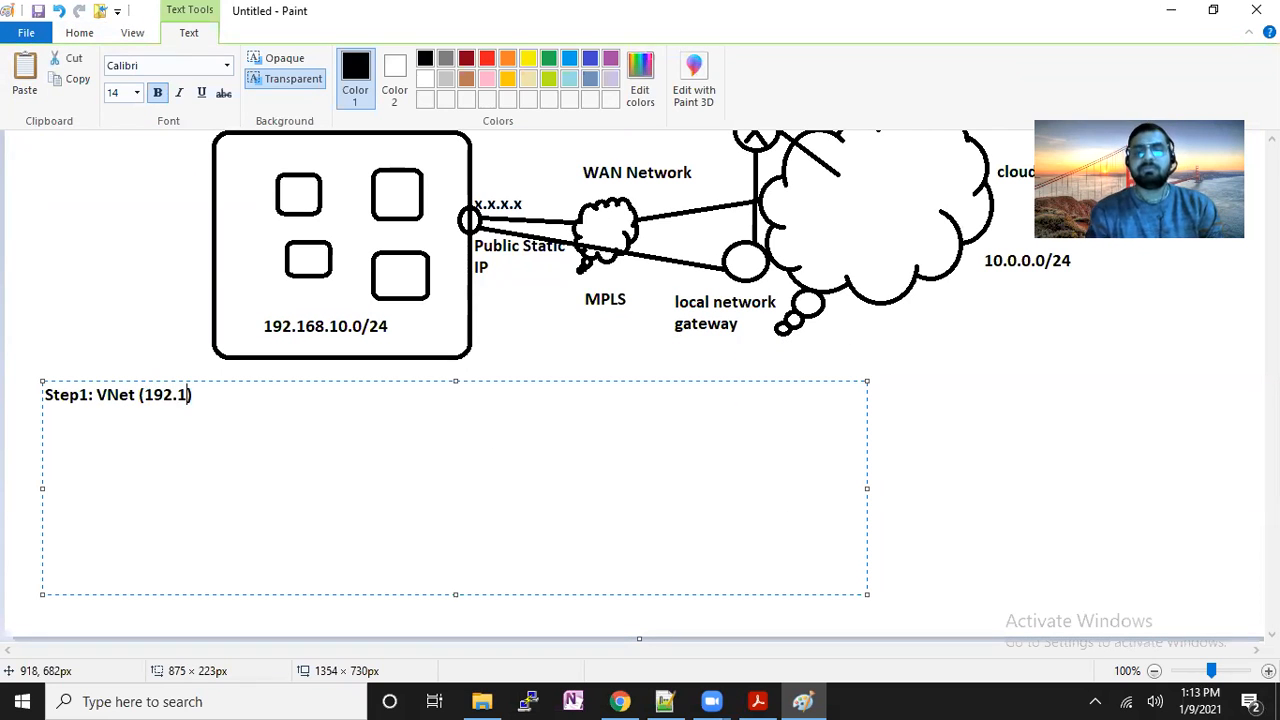
text(.0.0)
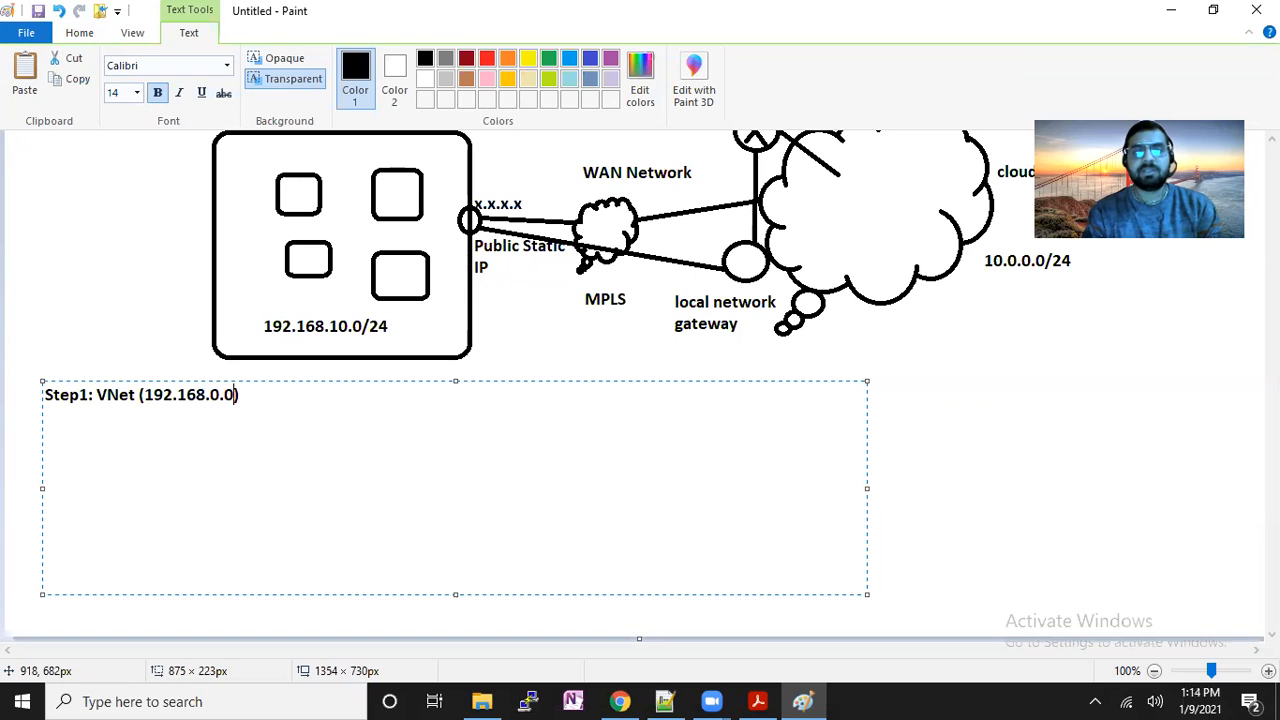
text(/24)
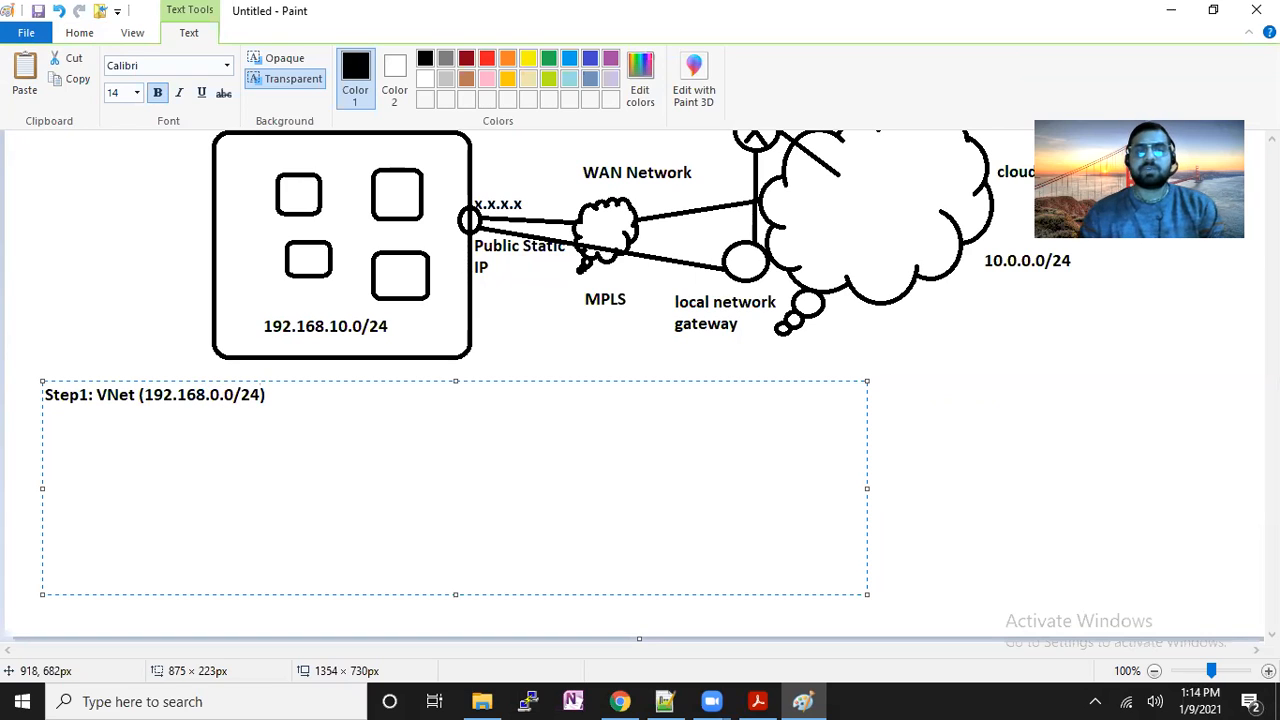
key(End)
key(Return)
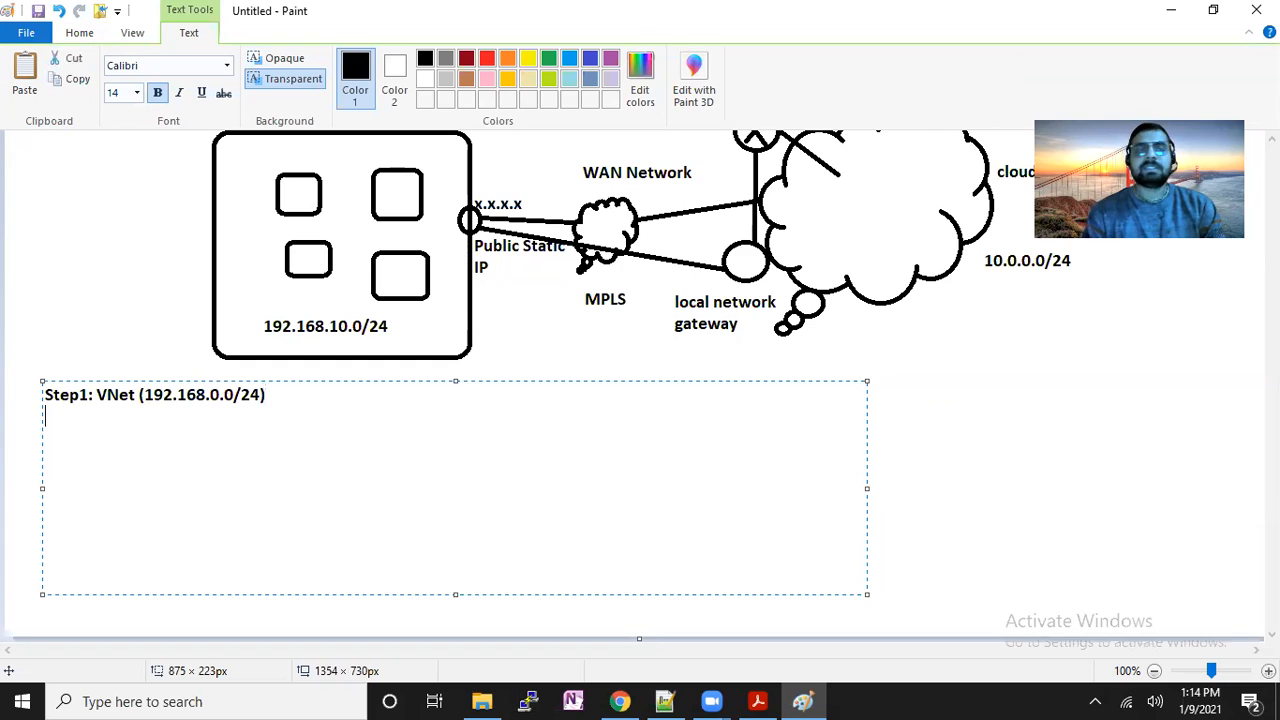
Add the lines 'Step2: VNET GW (VPN Gateway)', 'Step3: Local Network Gateway' and 'Step4: Connection'.
text(Step2)
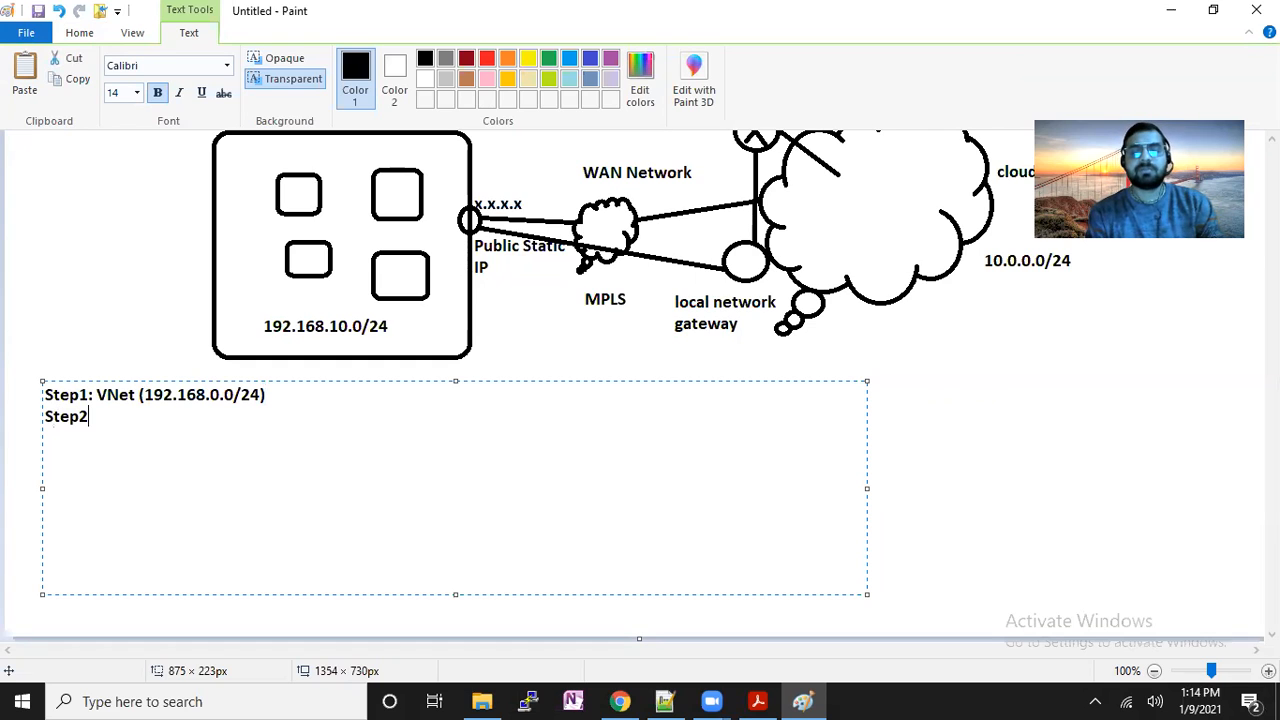
text(: VNET)
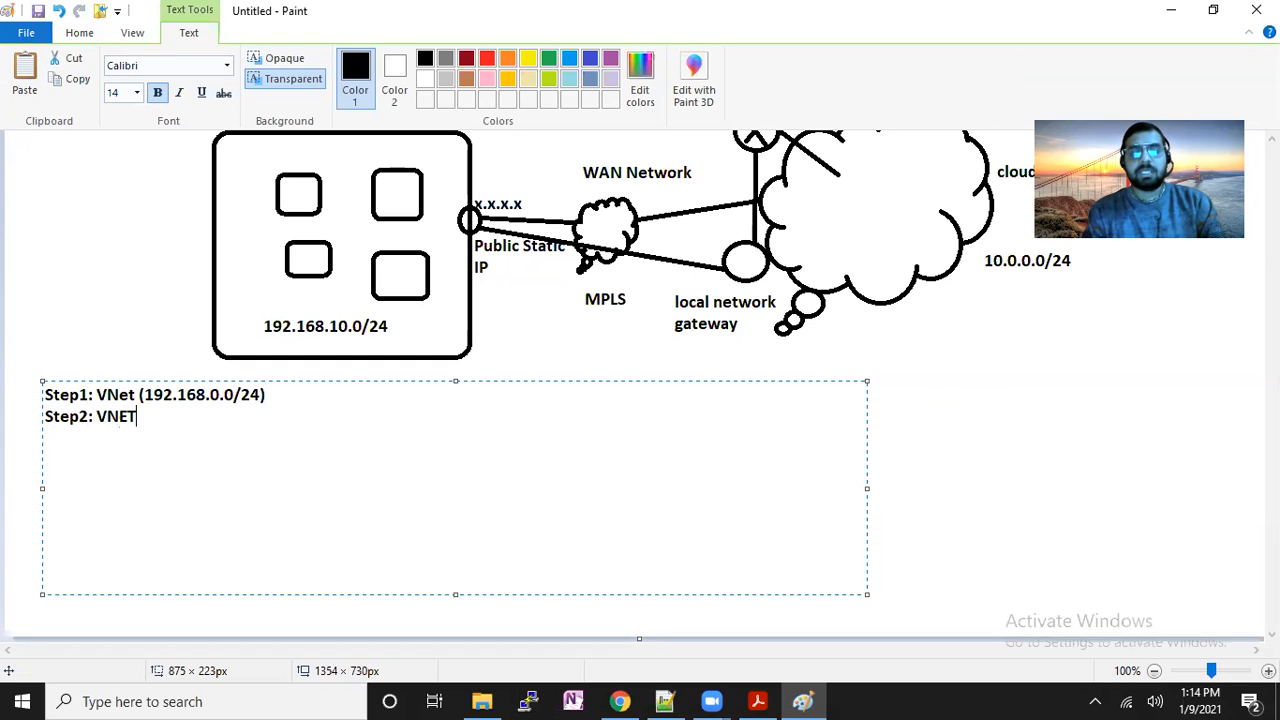
text( GW)
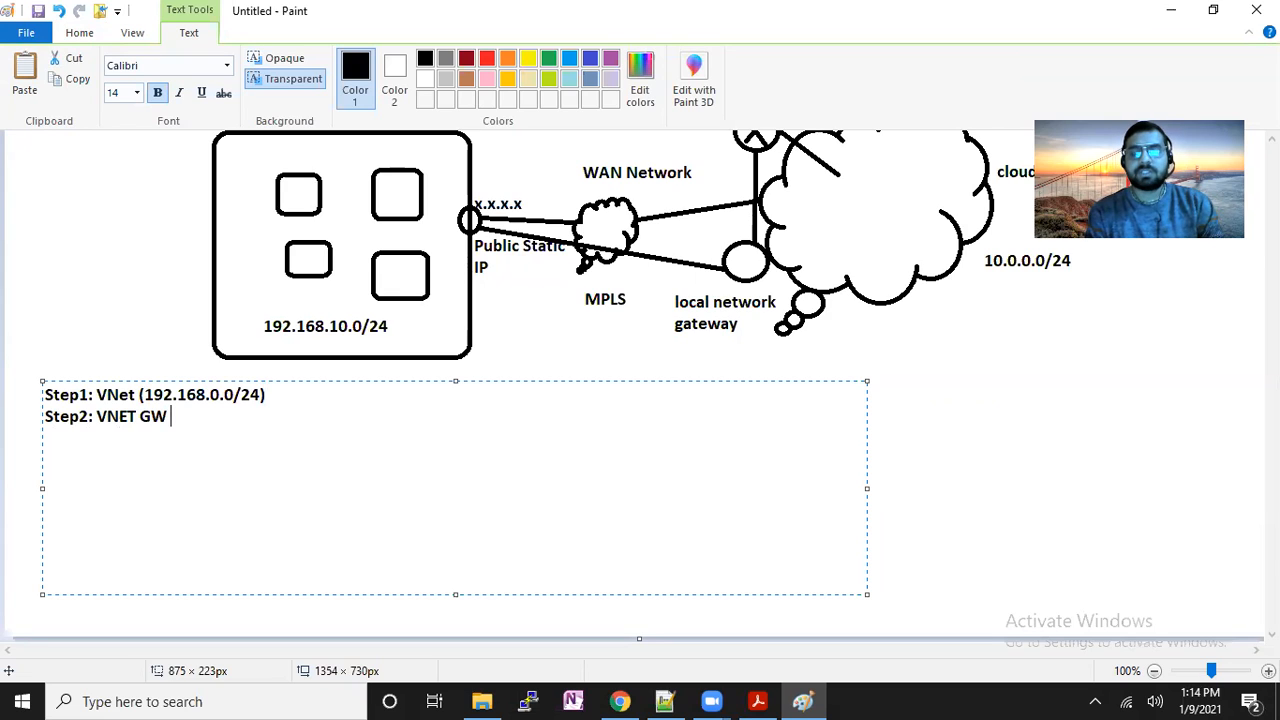
text( (VPN))
key(Left)
text(V)
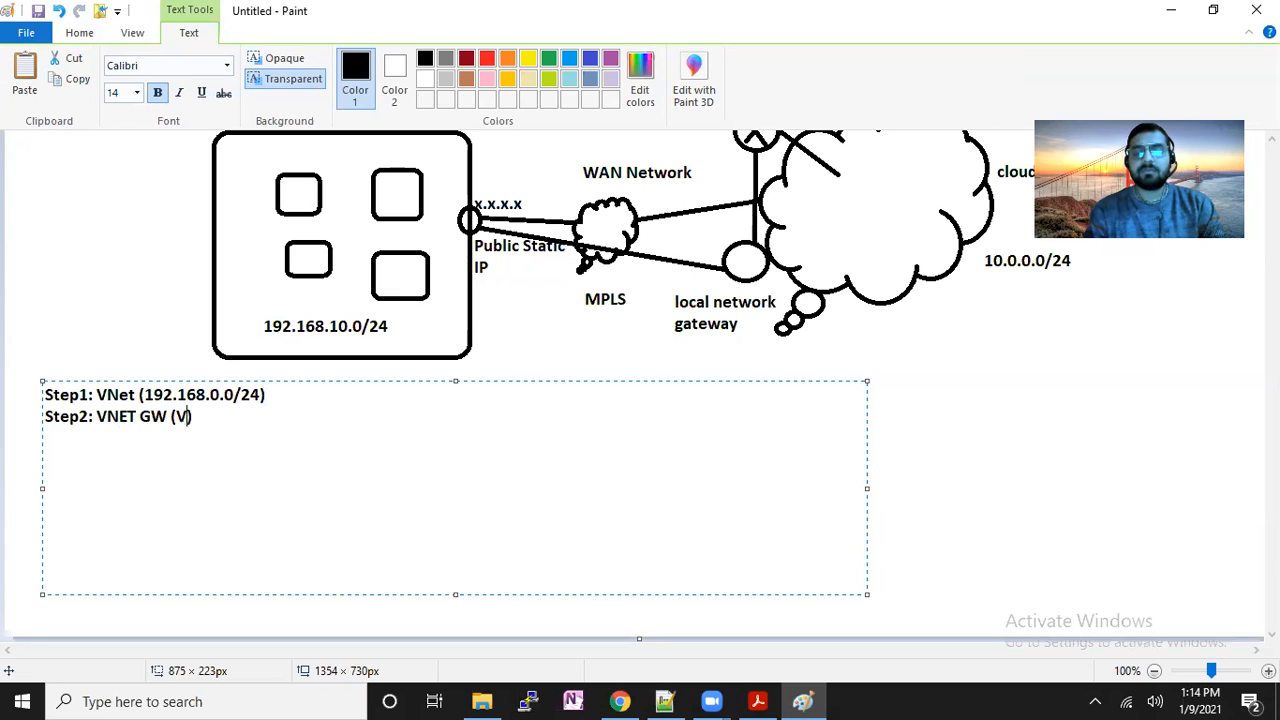
text(PN Gateway)
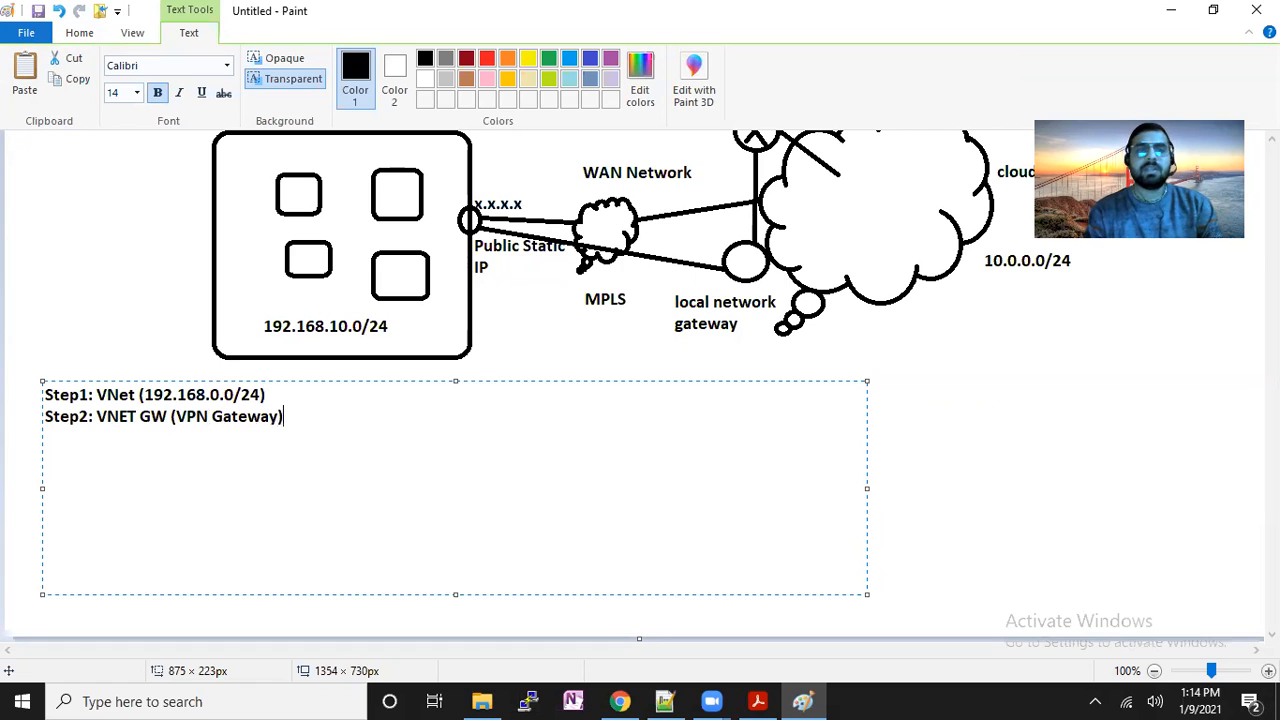
key(Return)
text(Step3)
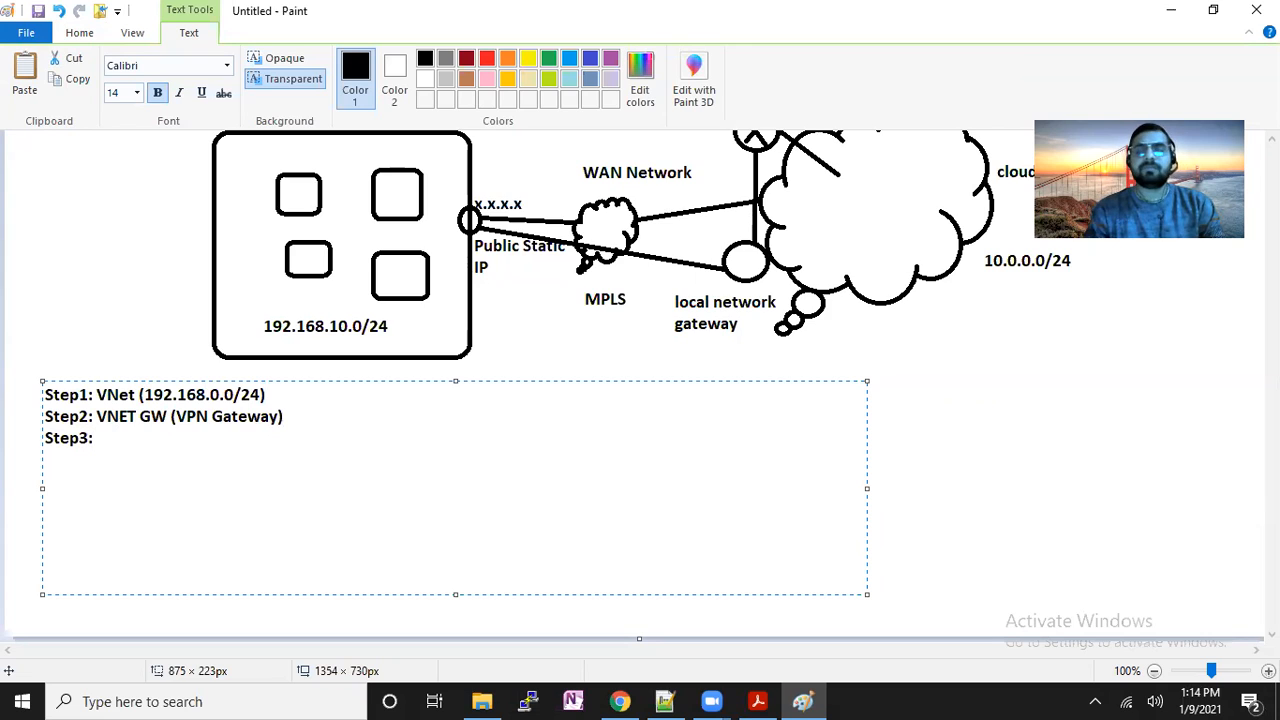
text(: Local Neto)
key(BackSpace)
text(wor)
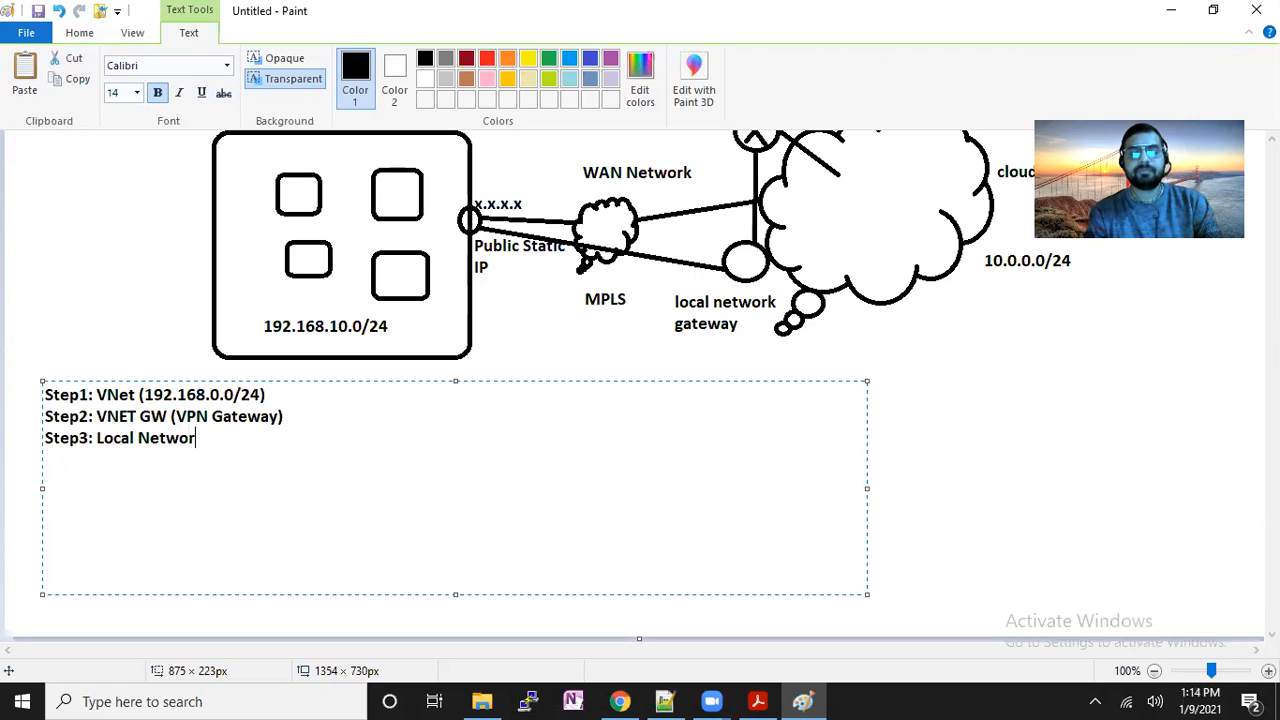
text(k Gateway )
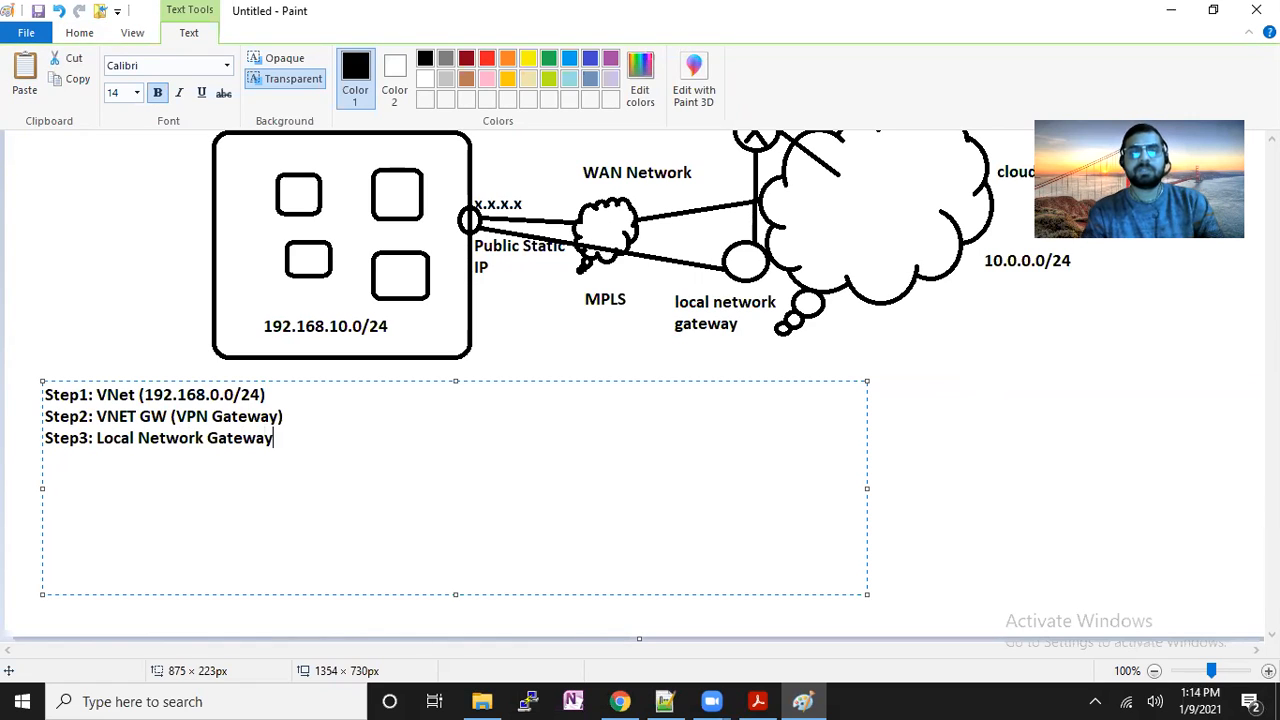
text(Step)
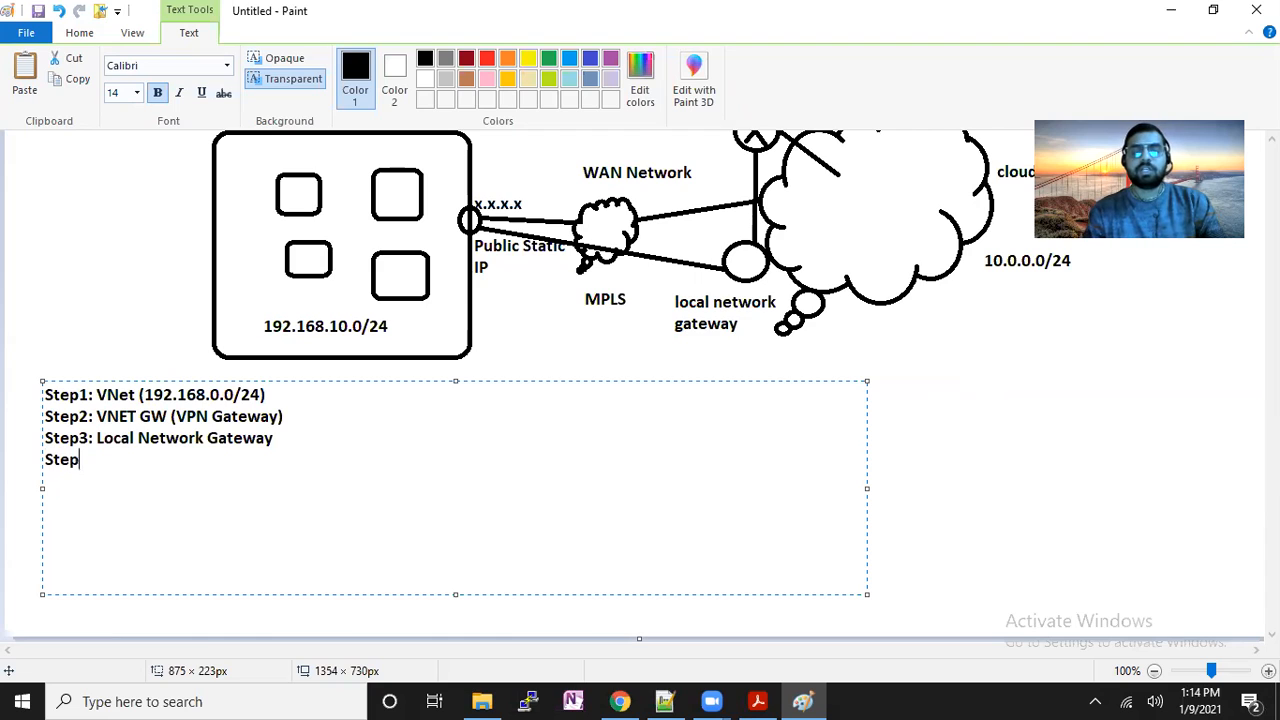
text(4:)
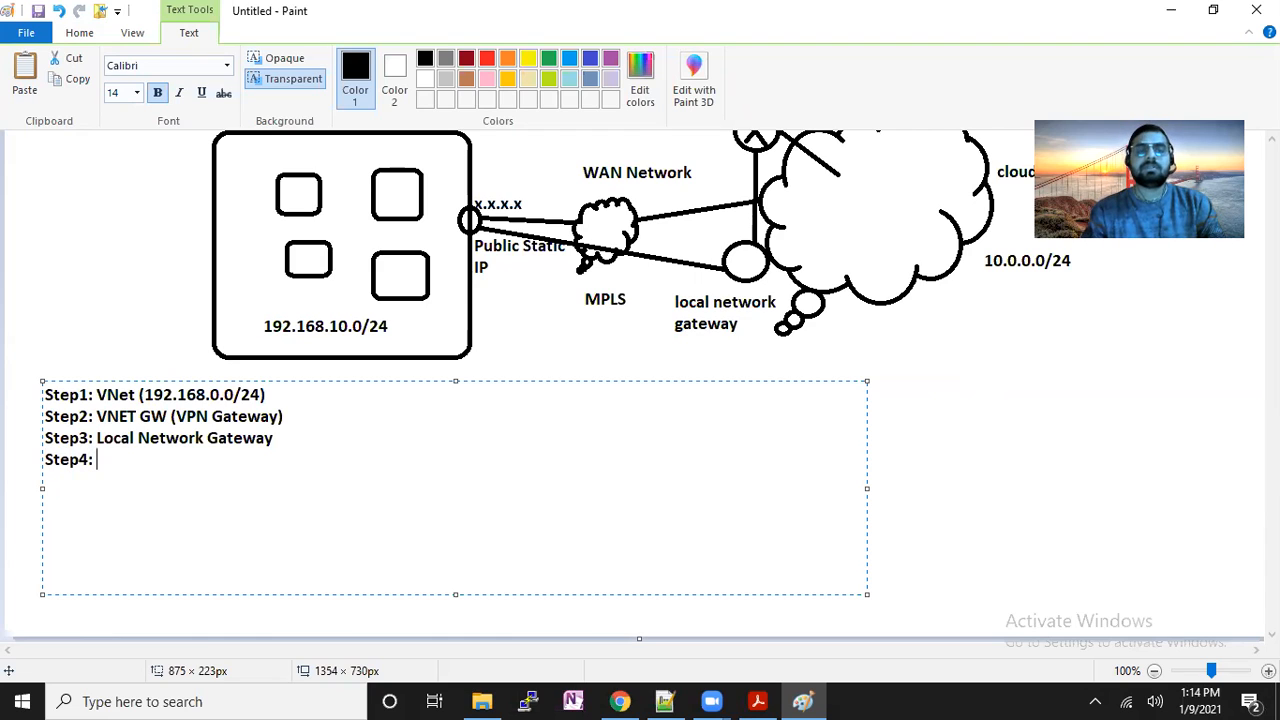
text( Connection)
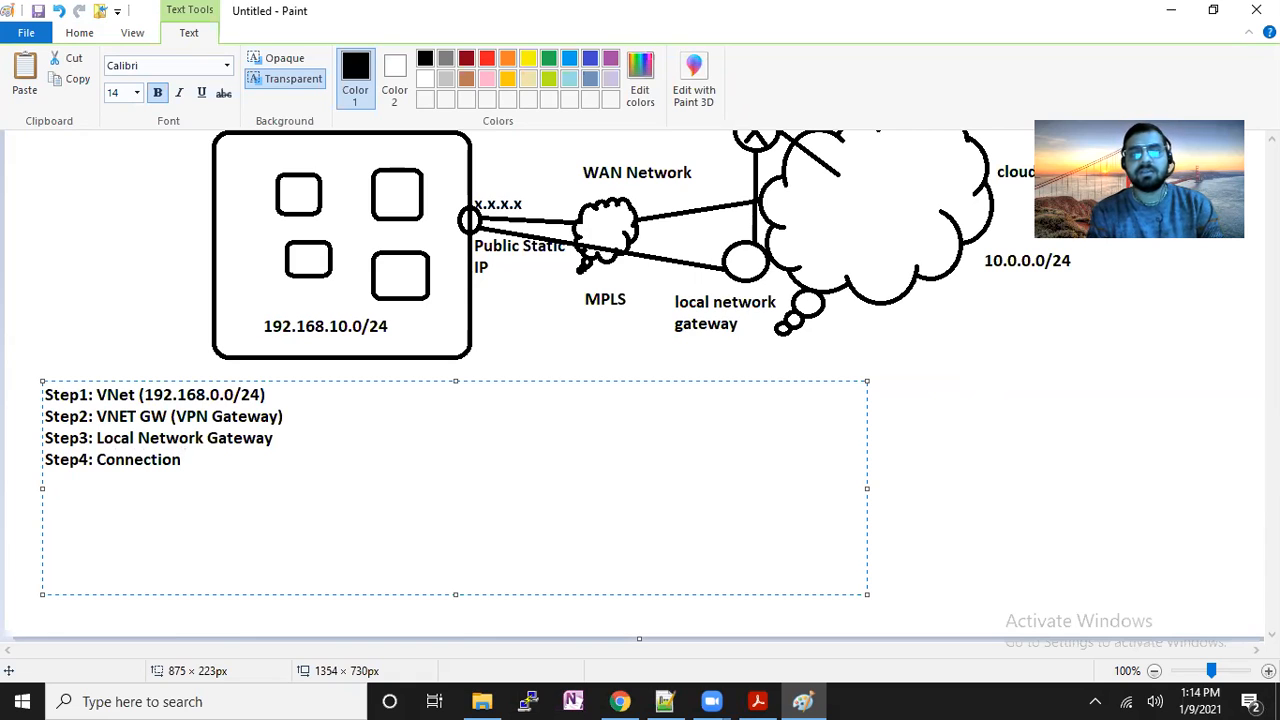
Append ': type: site to site' to Step4, add 'Step5: VPN configuration' and select that phrase.
text(: type: site to site)
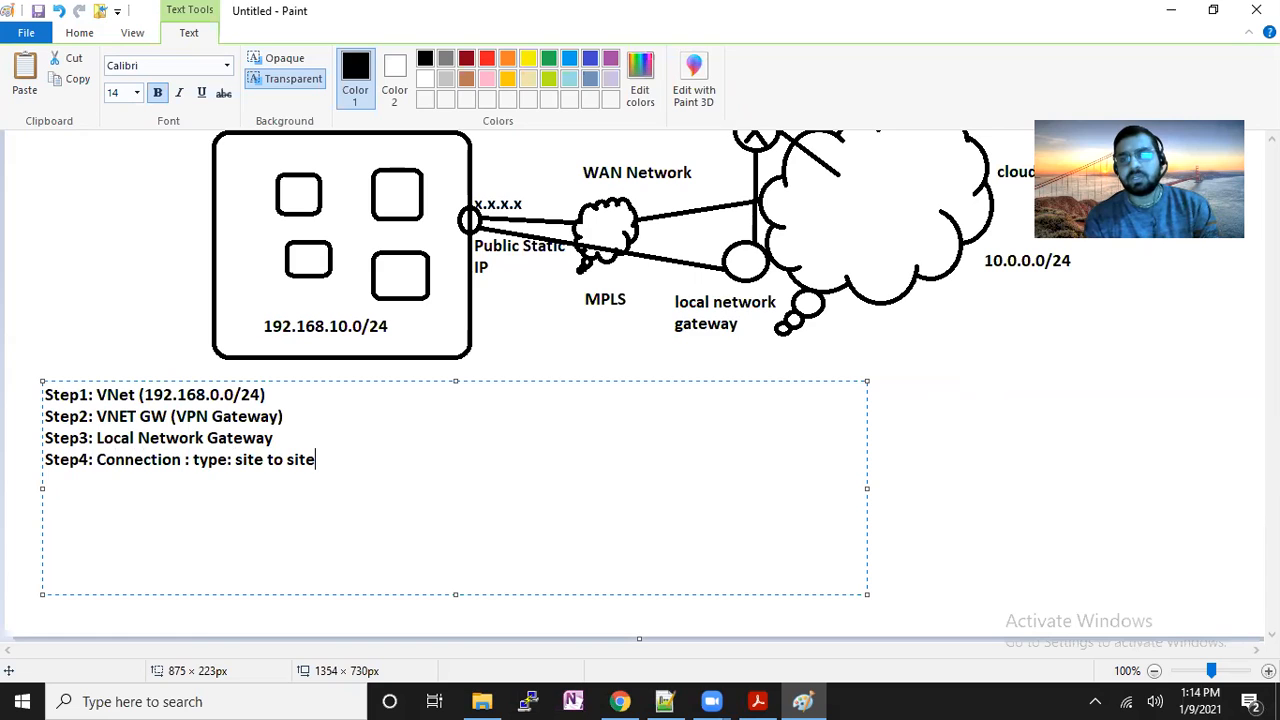
text(Step5: VPN configuration)
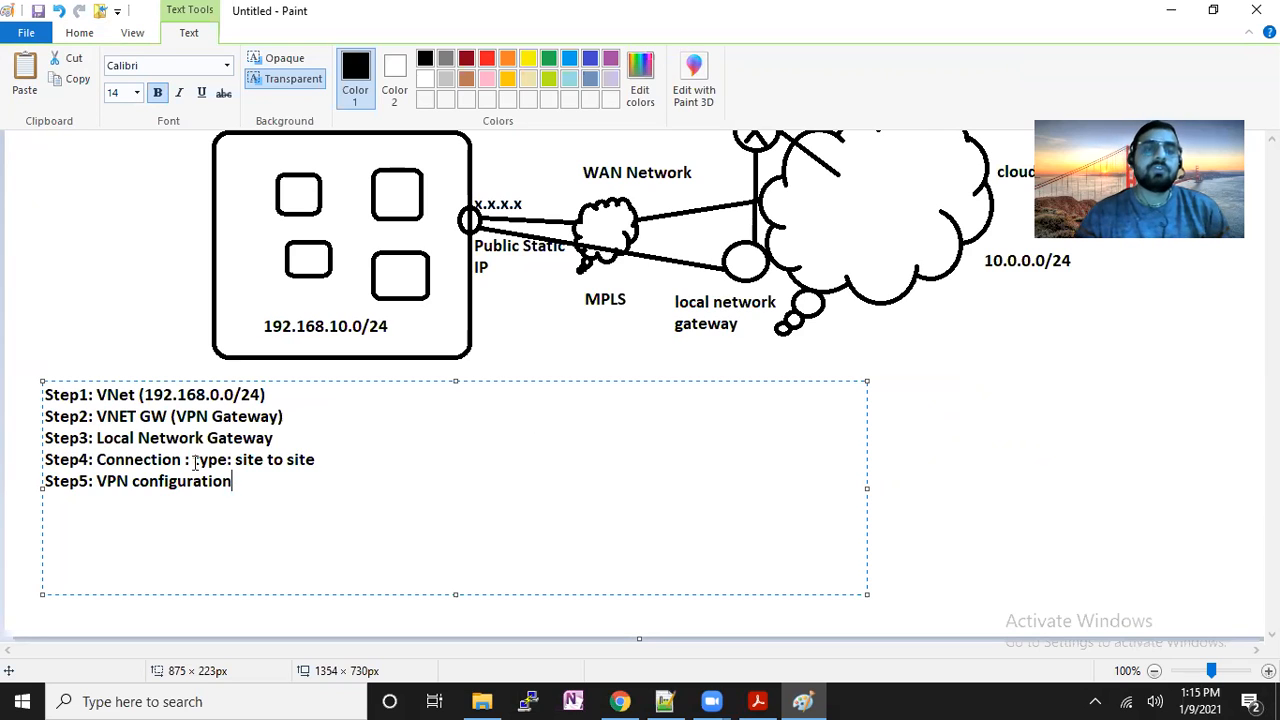
drag(231, 483, 92, 485)
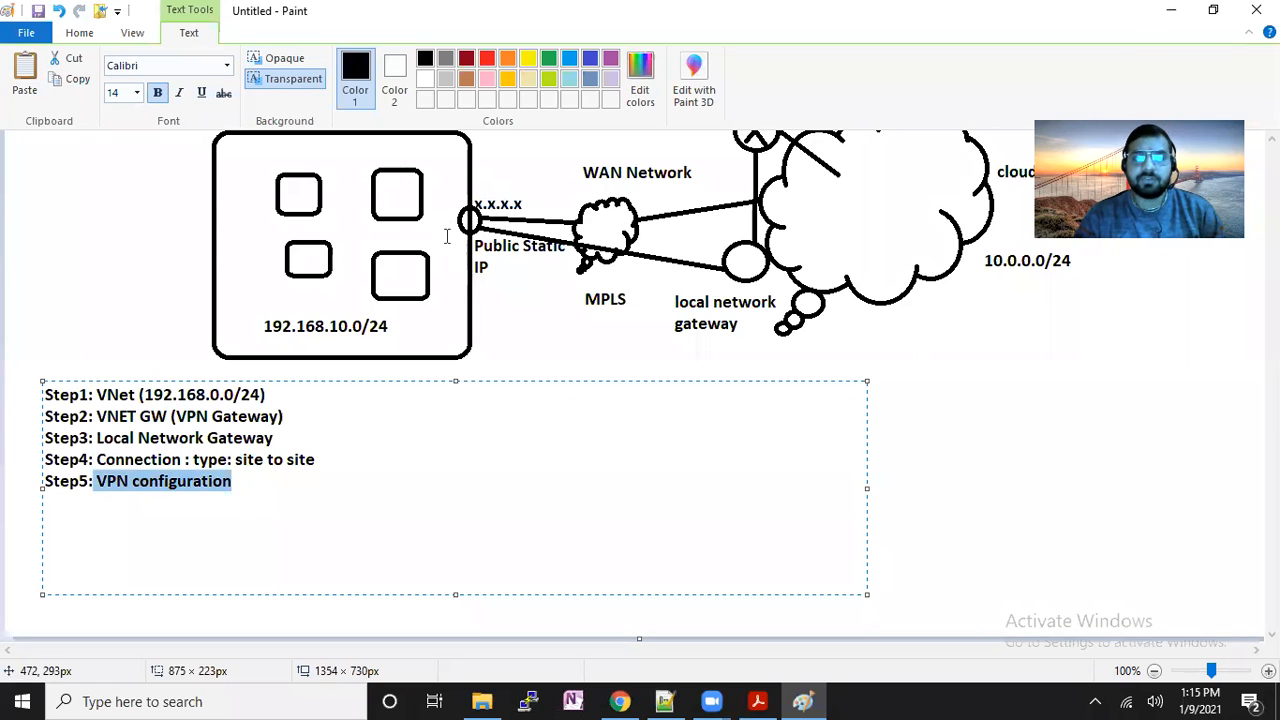
Commit the step list and add a separate 'two VPN tunnel:' text note beside it.
click(955, 366)
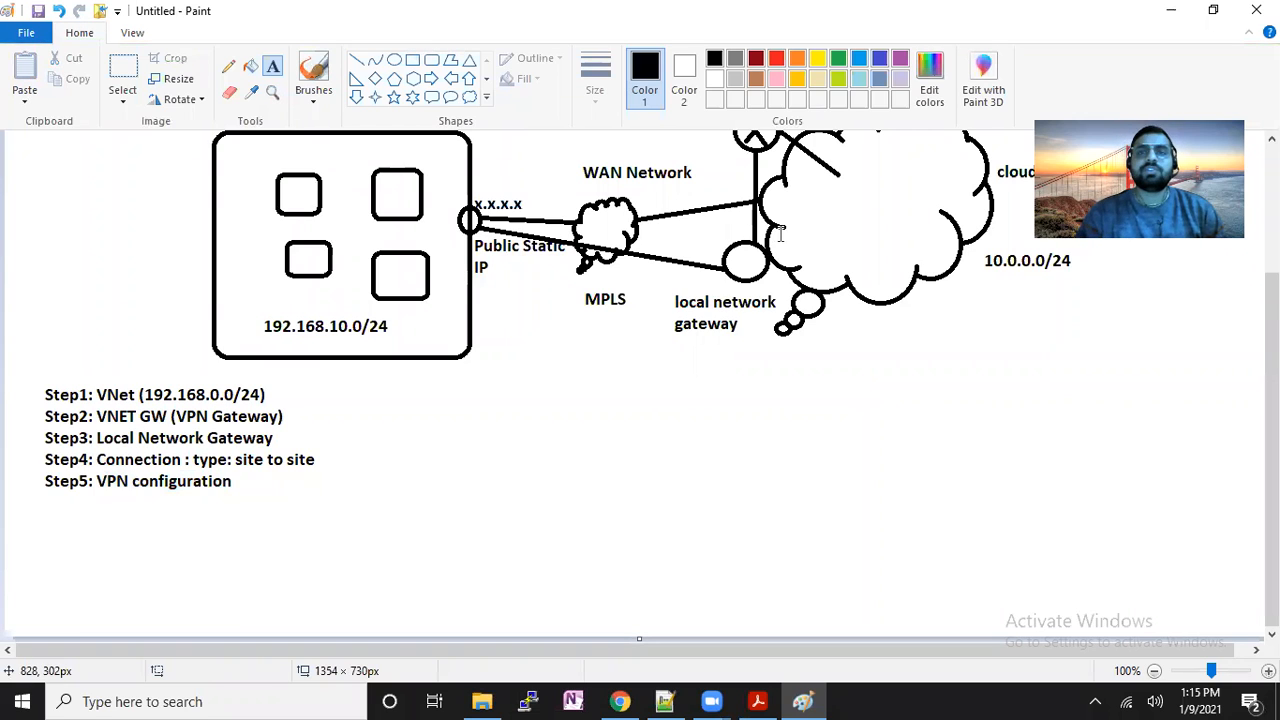
drag(469, 431, 781, 515)
text(two VPN tunnel:)
key(Return)
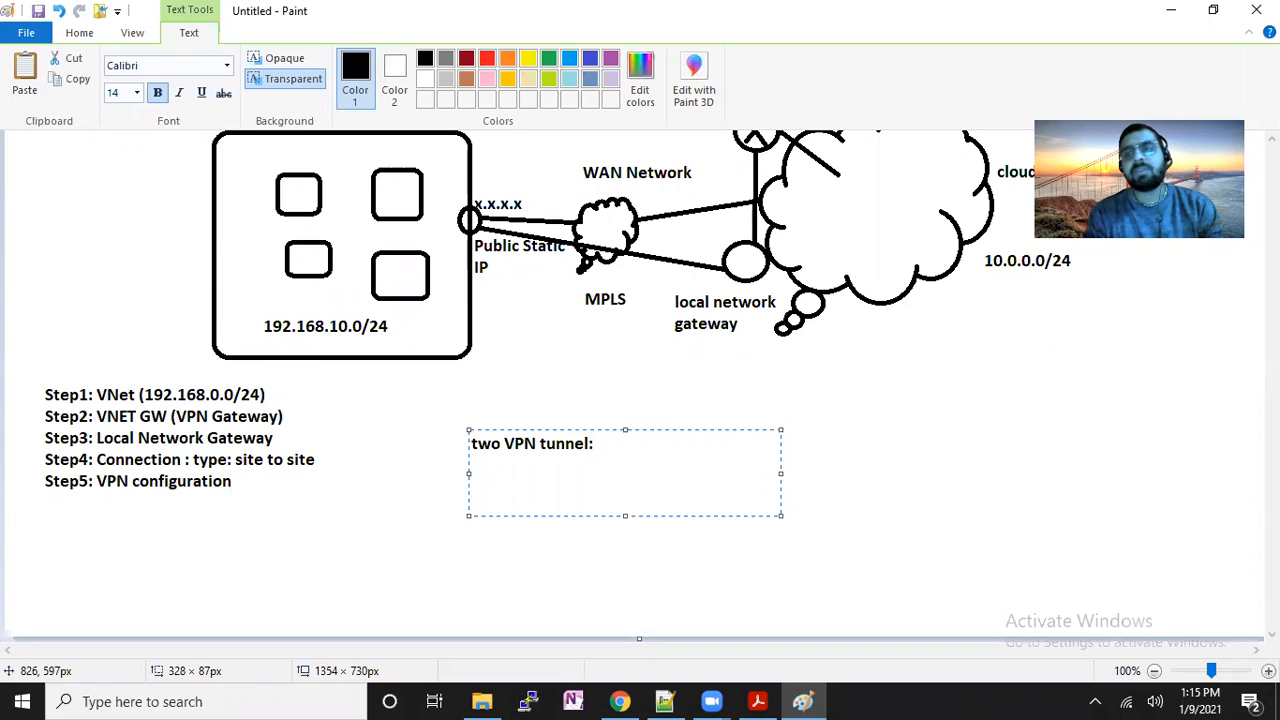
text(oen)
key(BackSpace)
key(BackSpace)
key(BackSpace)
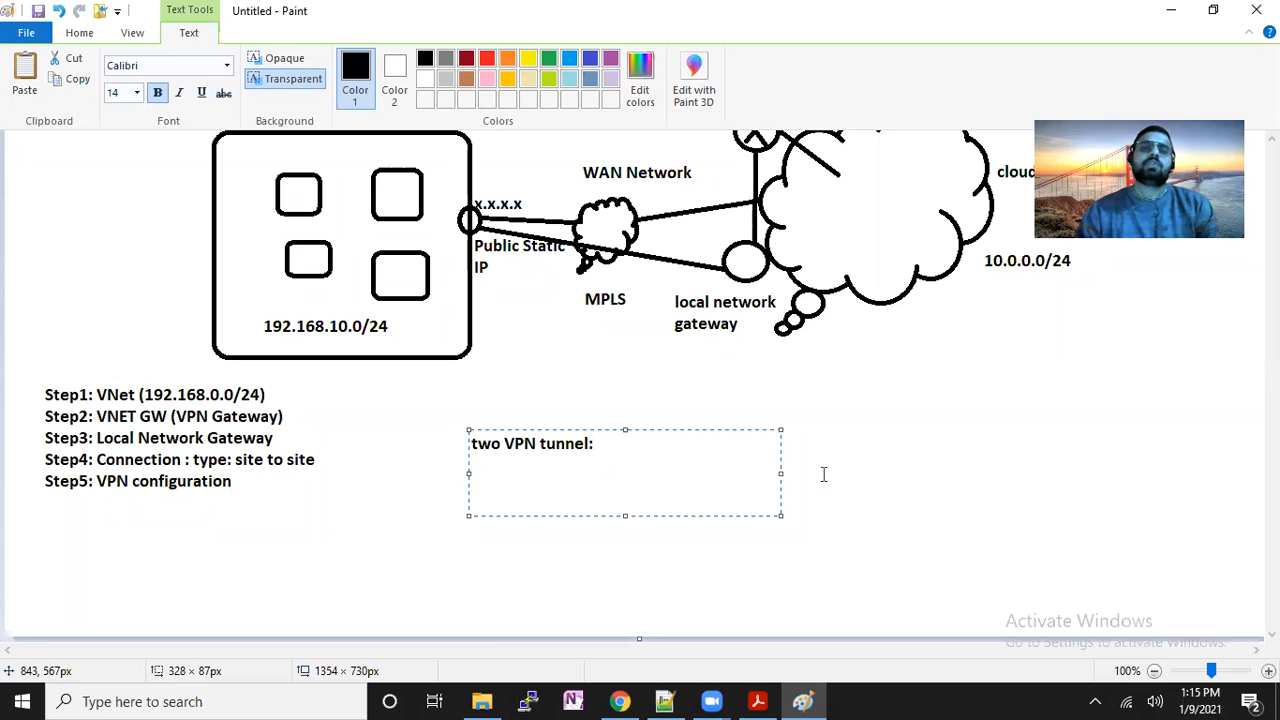
click(986, 414)
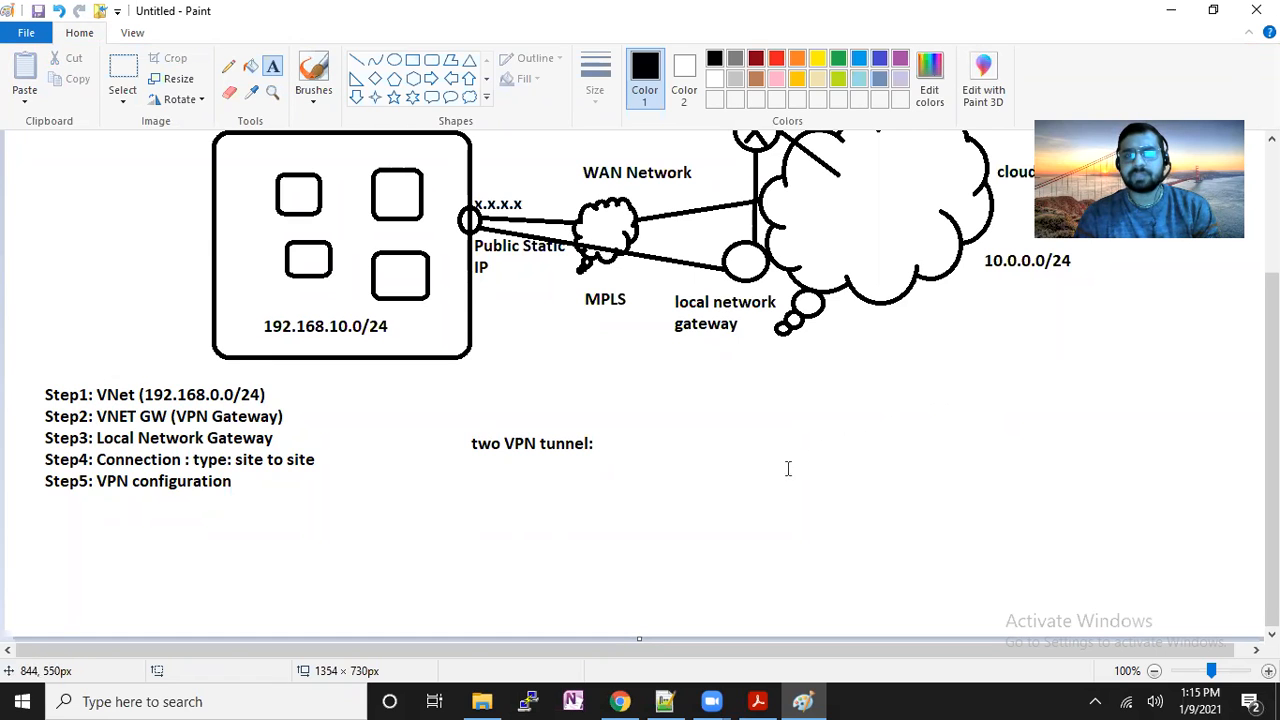
scroll(768, 472, up, 3)
In the Azure portal, check the resource groups, then open the empty Virtual networks page.
click(620, 701)
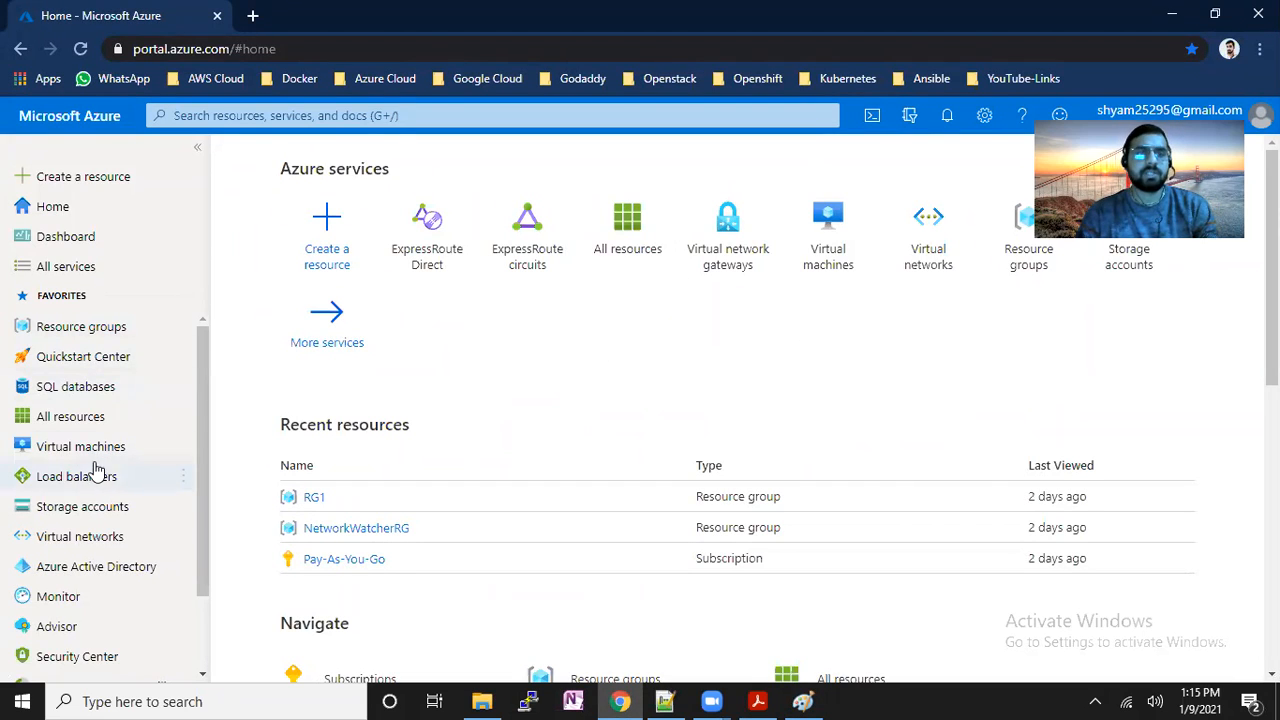
click(100, 329)
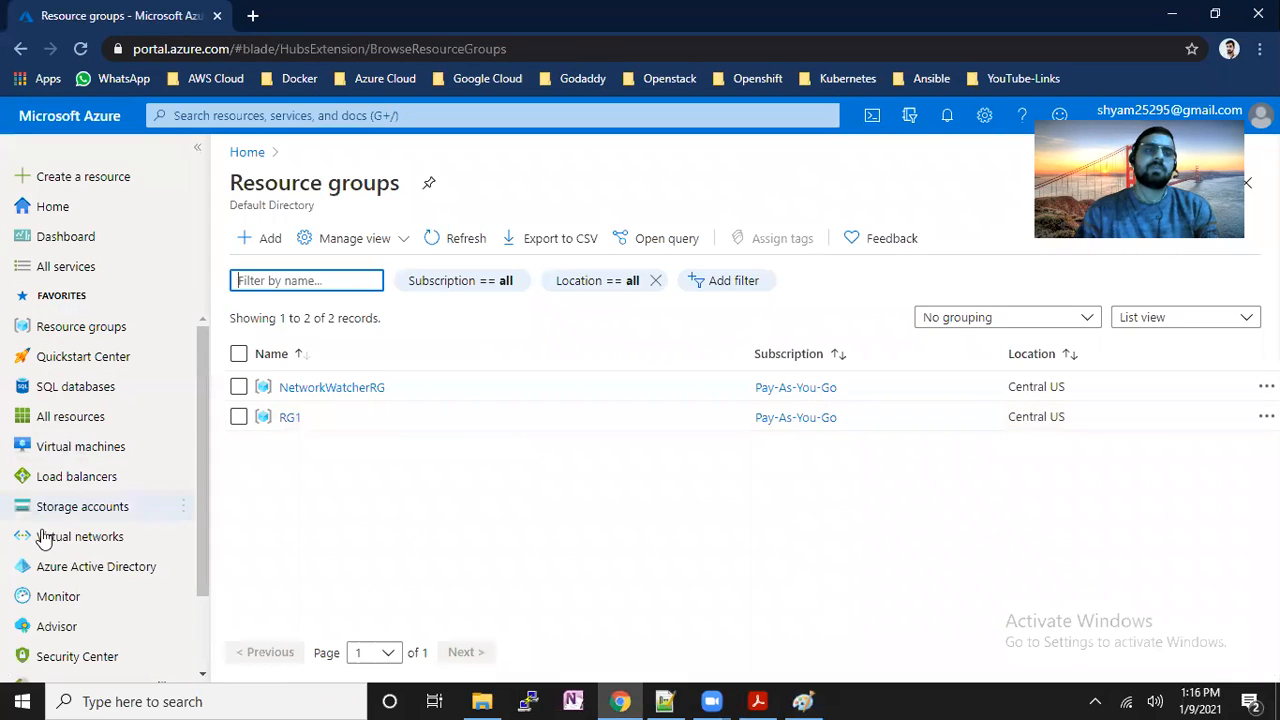
click(120, 537)
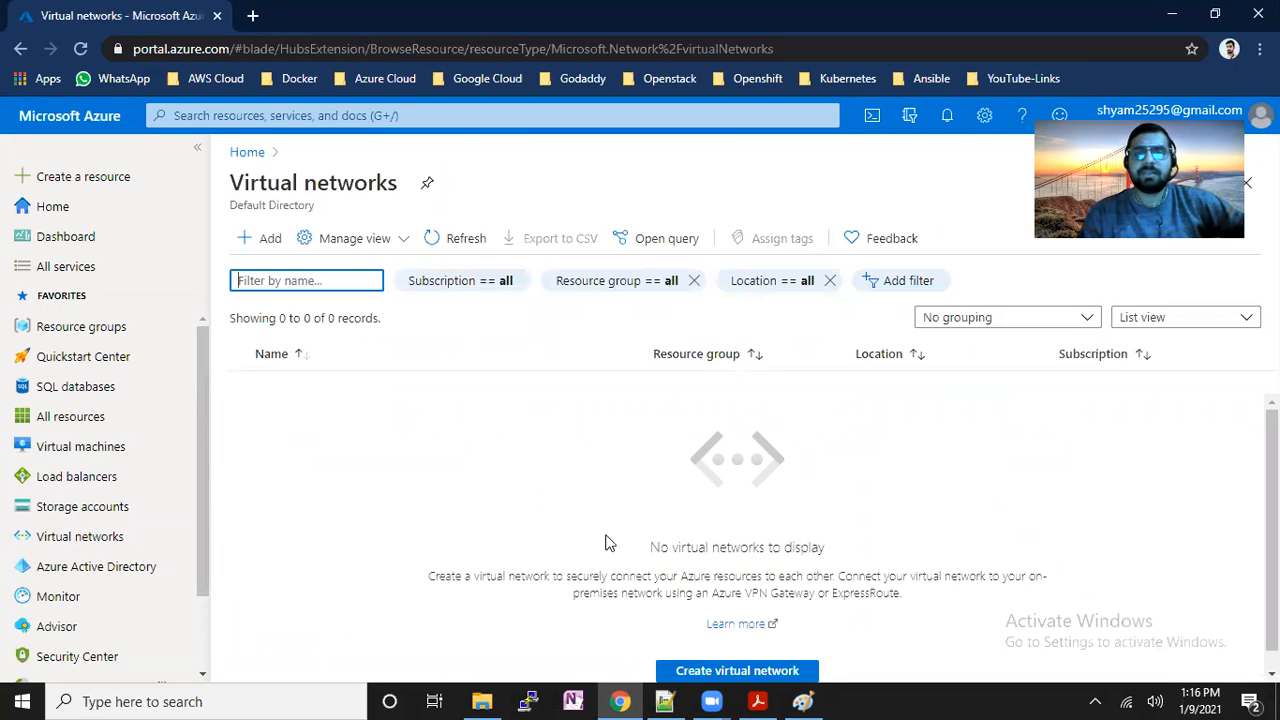
scroll(606, 545, down, 1)
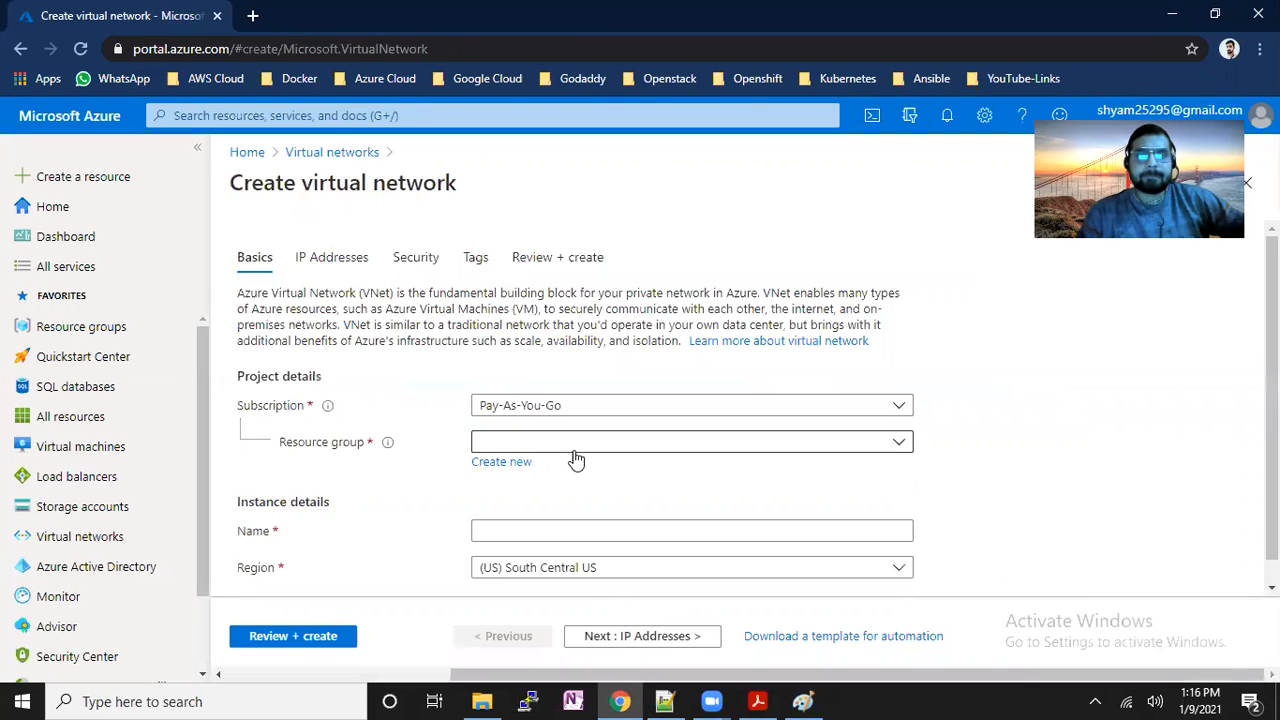
Put the new virtual network in resource group RG1 and name it vnet1.
click(575, 445)
click(700, 537)
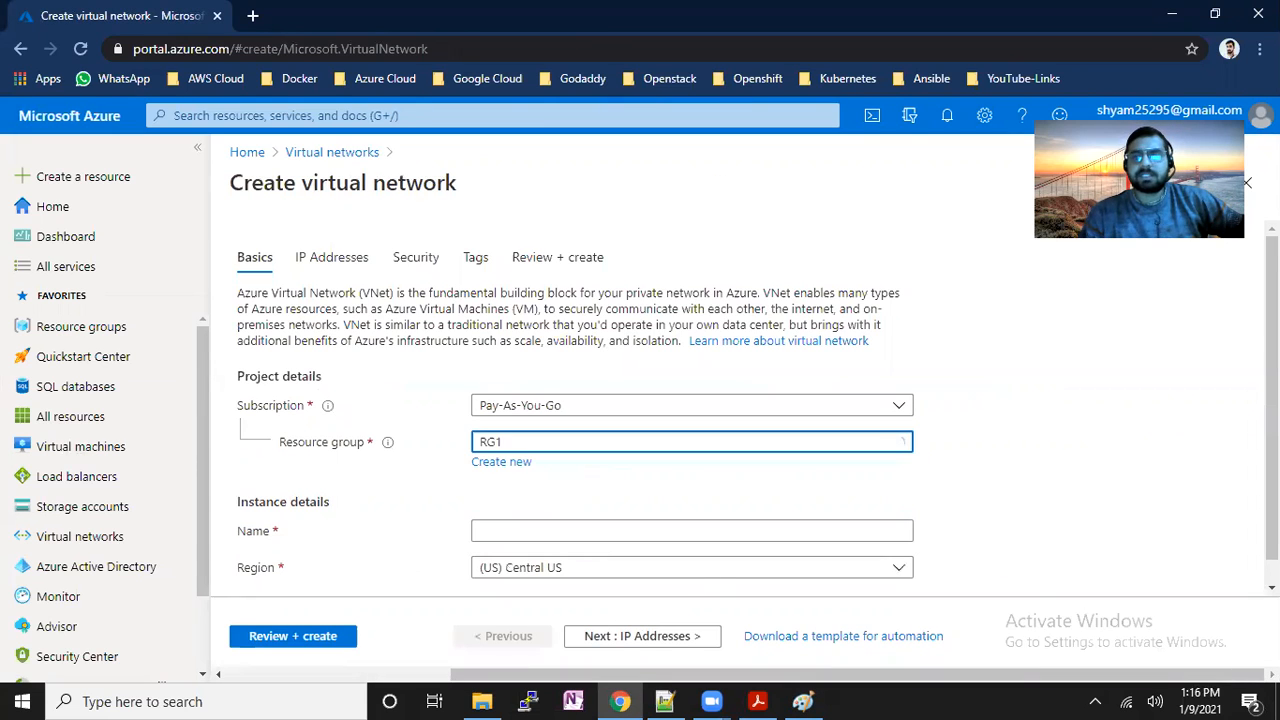
click(848, 502)
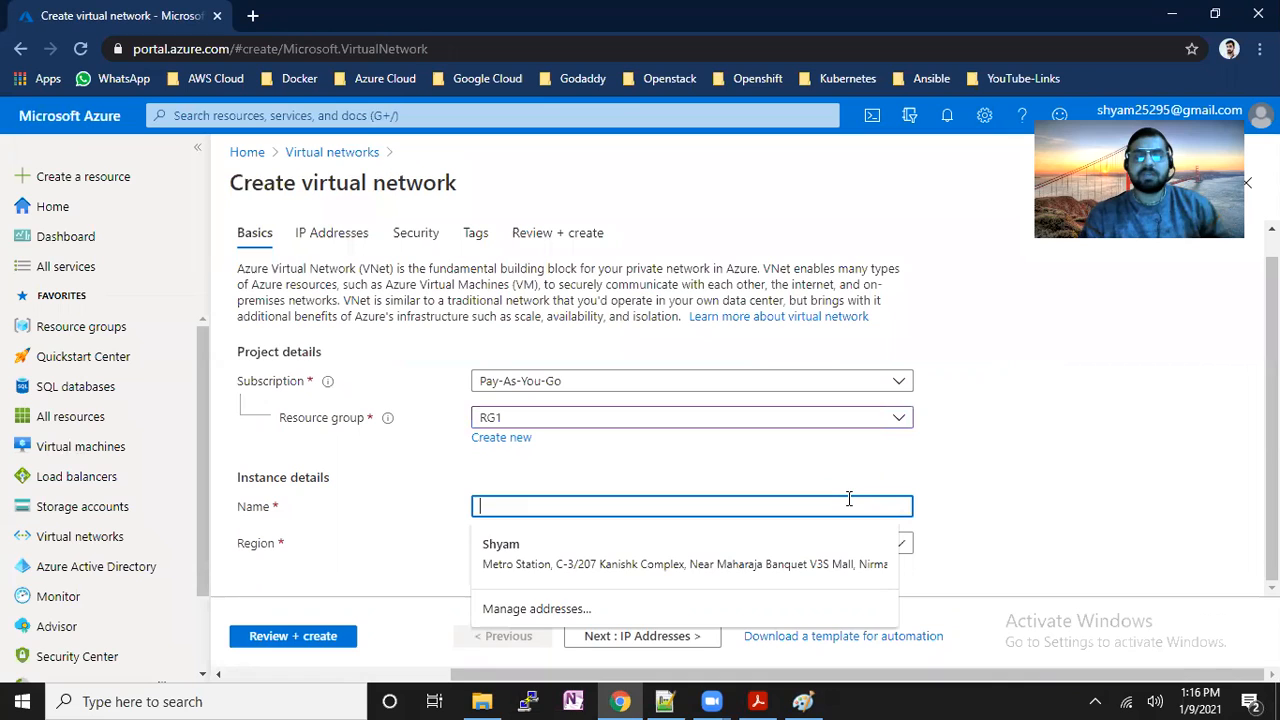
text(vmet1)
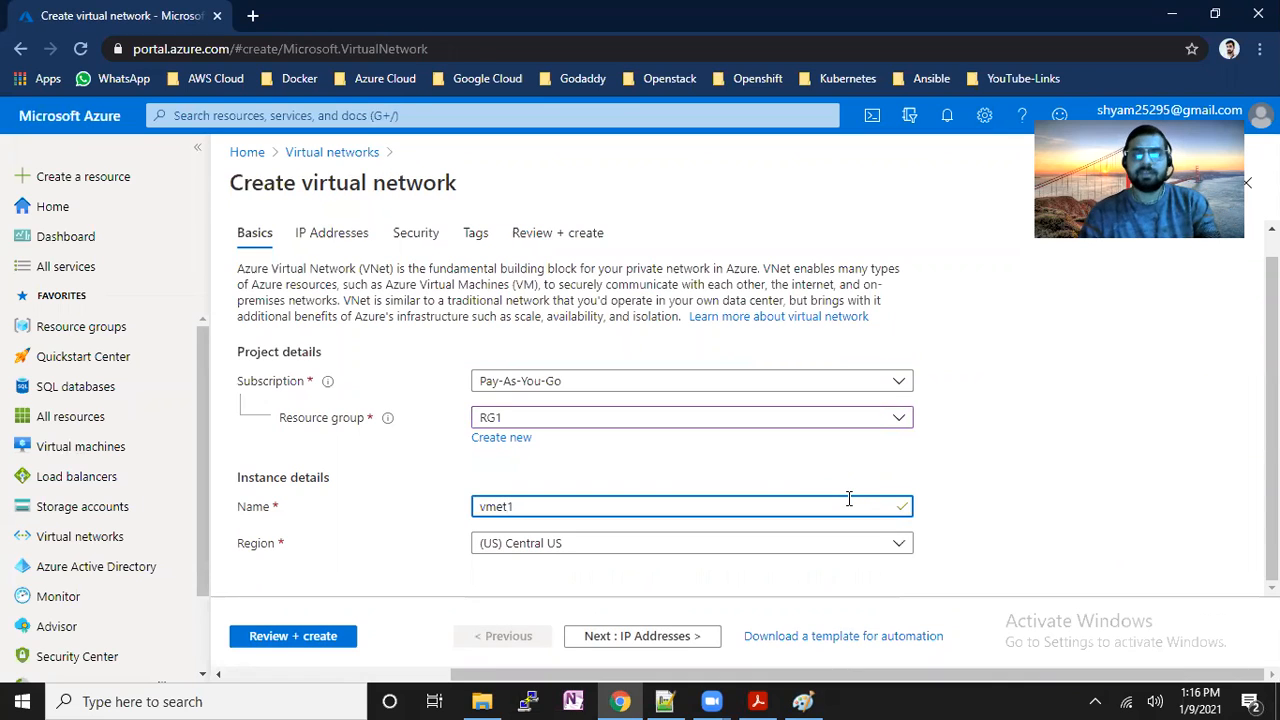
text(net)
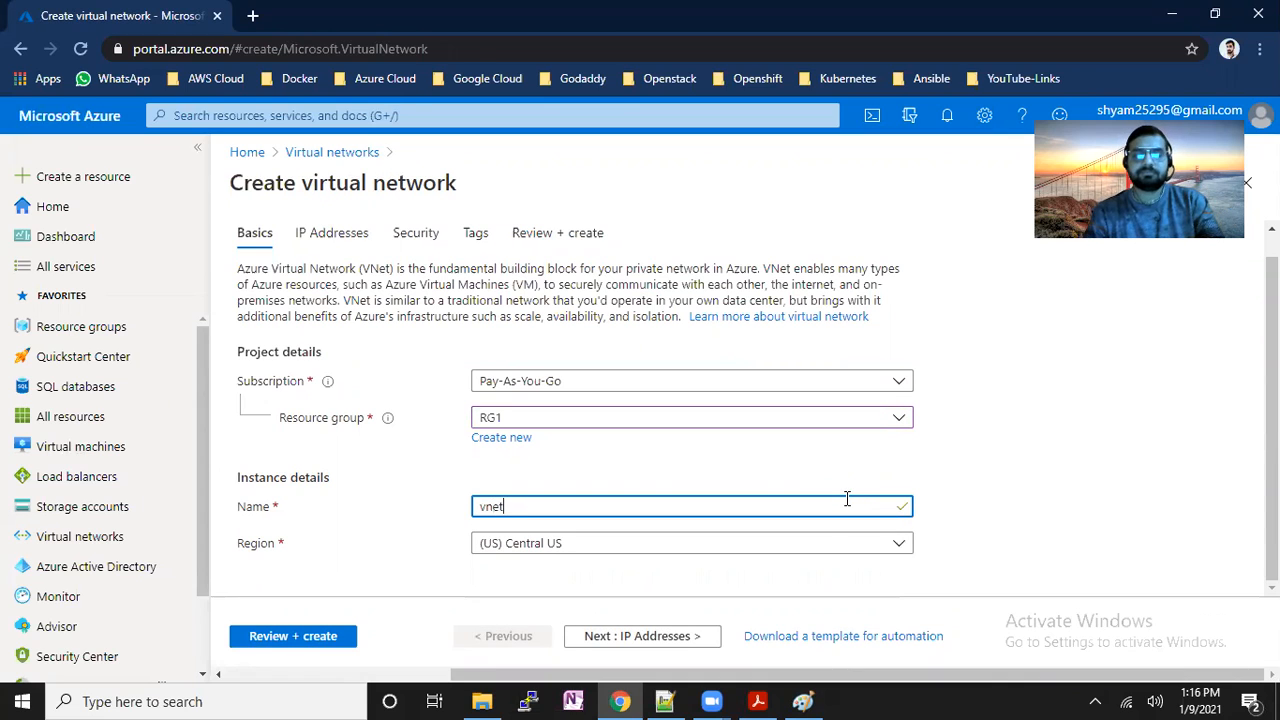
text(1)
Replace the default 10.0.0.0/16 address space with 192.168.0.0/24.
click(665, 636)
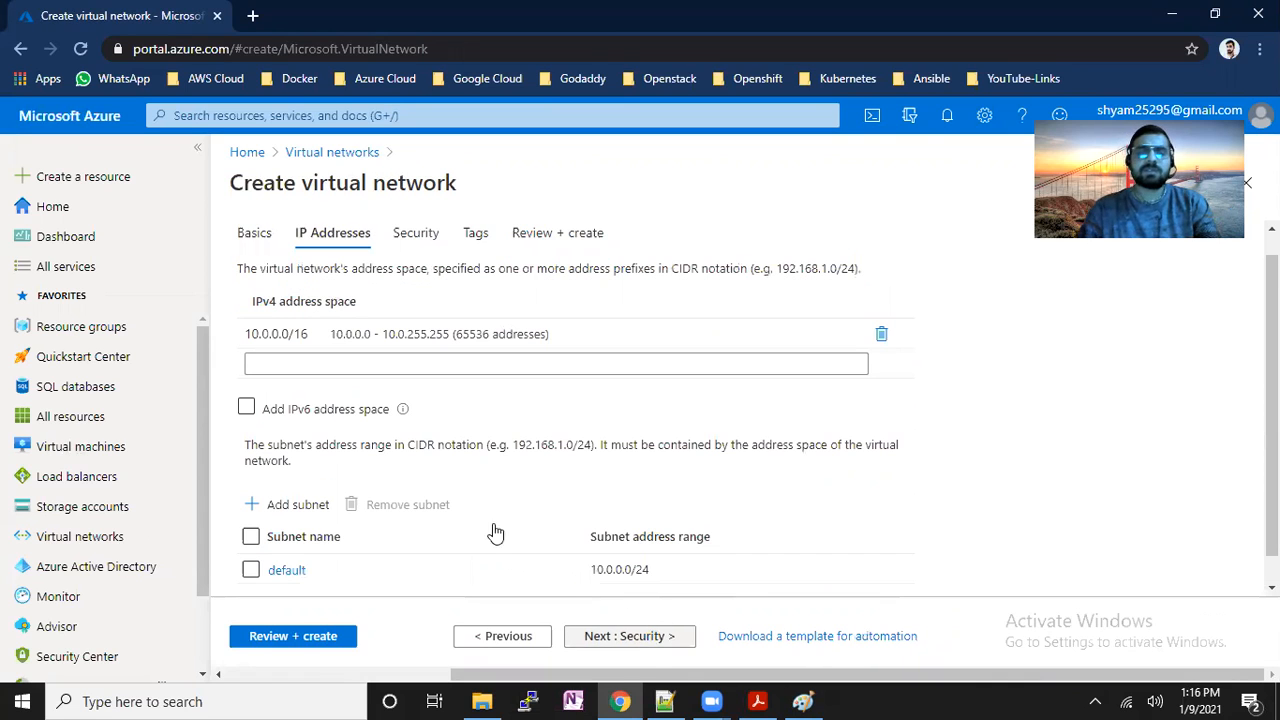
click(882, 336)
click(674, 323)
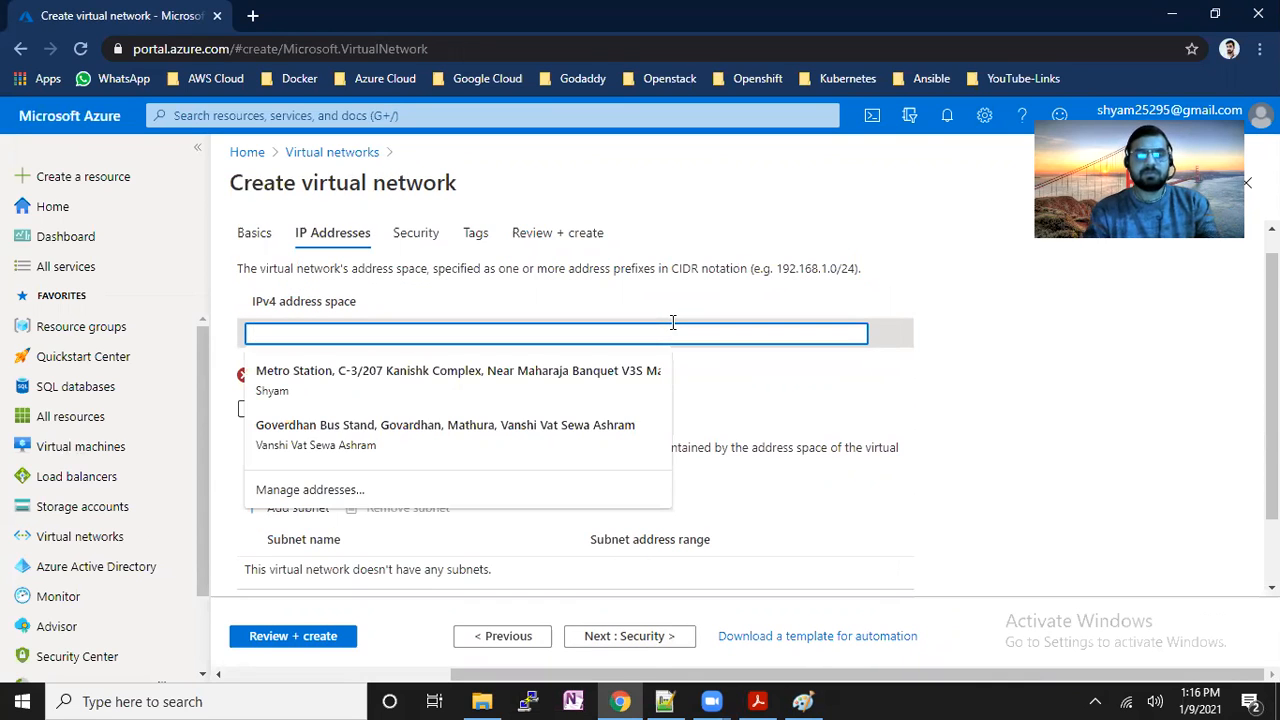
text(192.168.)
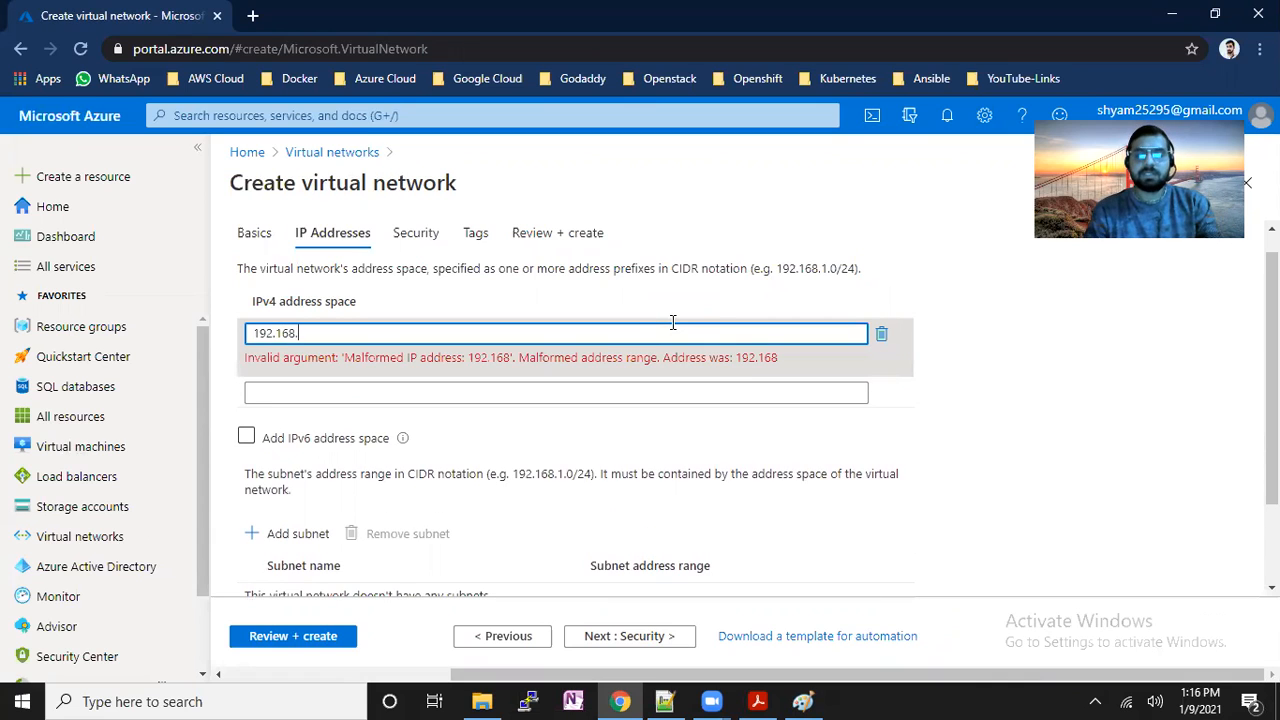
text(0.0/24)
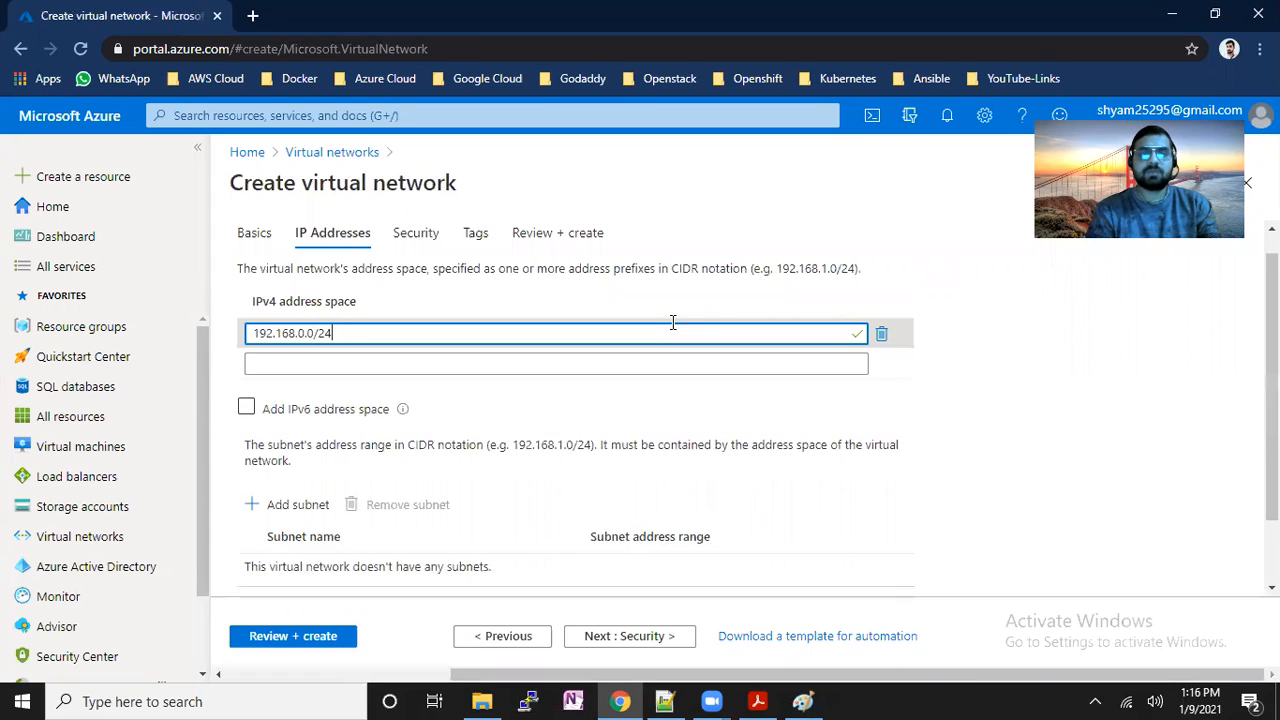
click(296, 505)
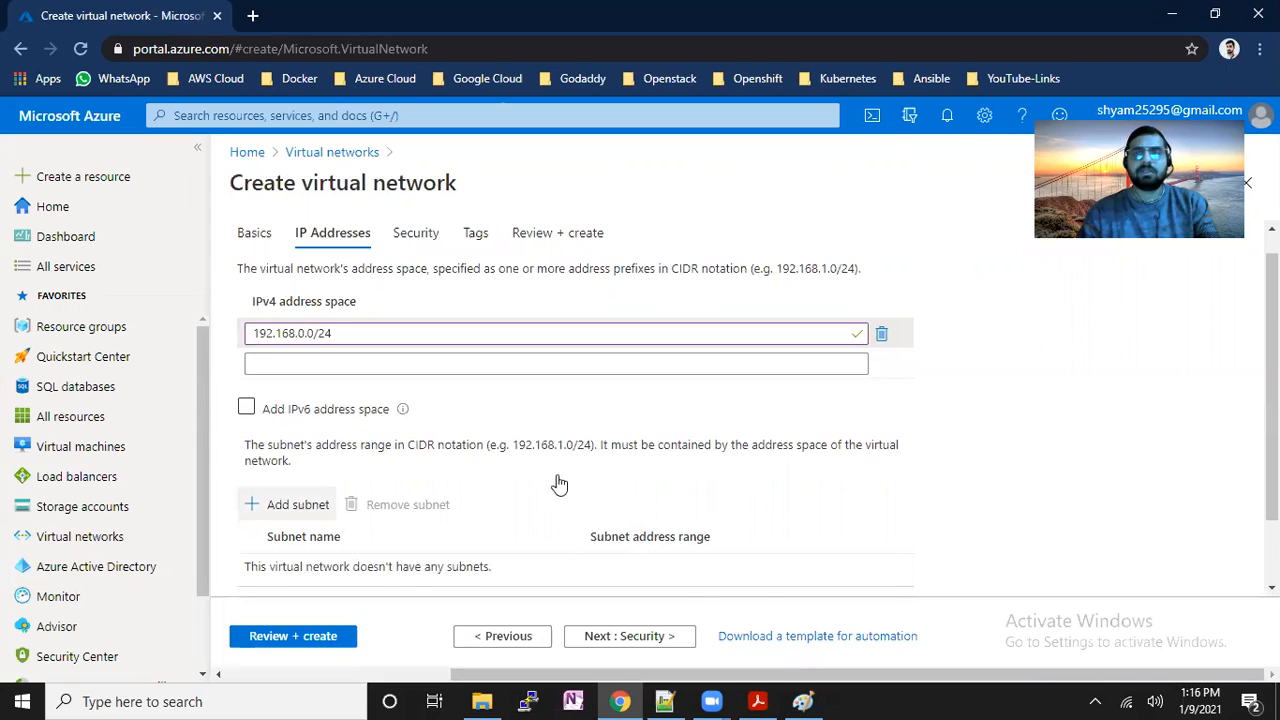
Add subnet1 with range 192.168.0.0/26.
click(1030, 240)
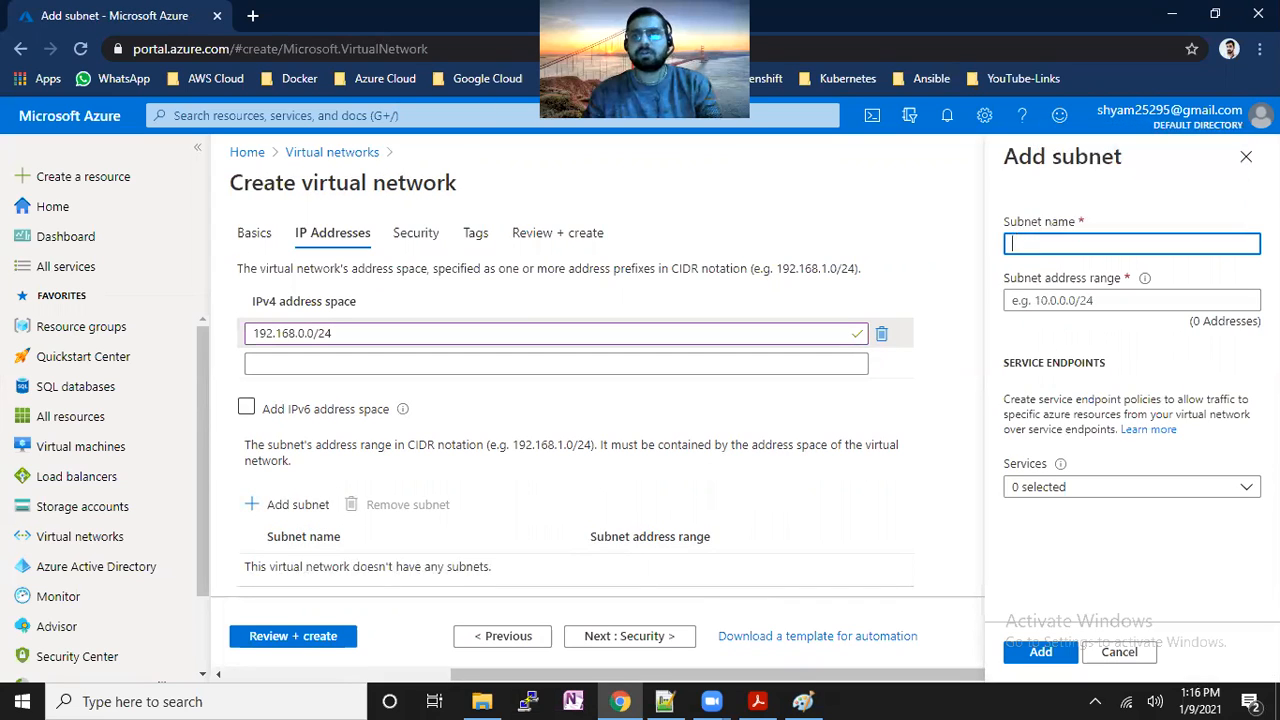
text(subnet1)
key(Tab)
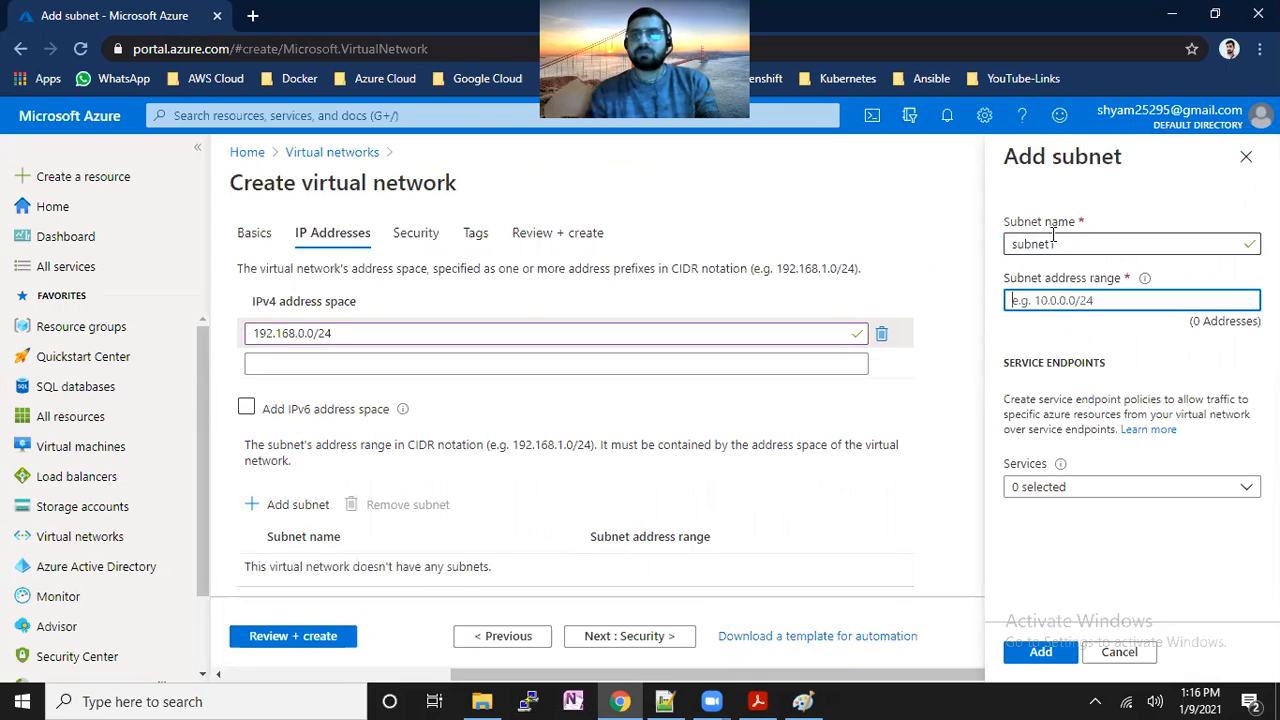
text(192.168)
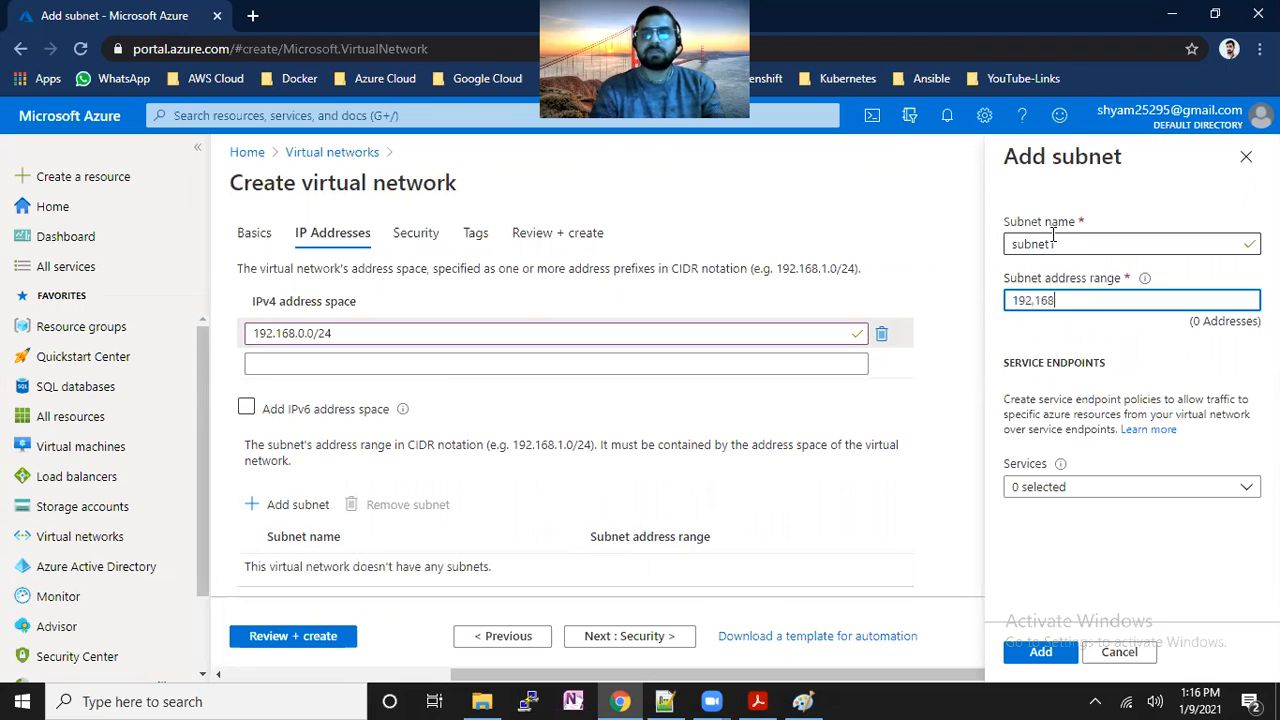
text(.0.0)
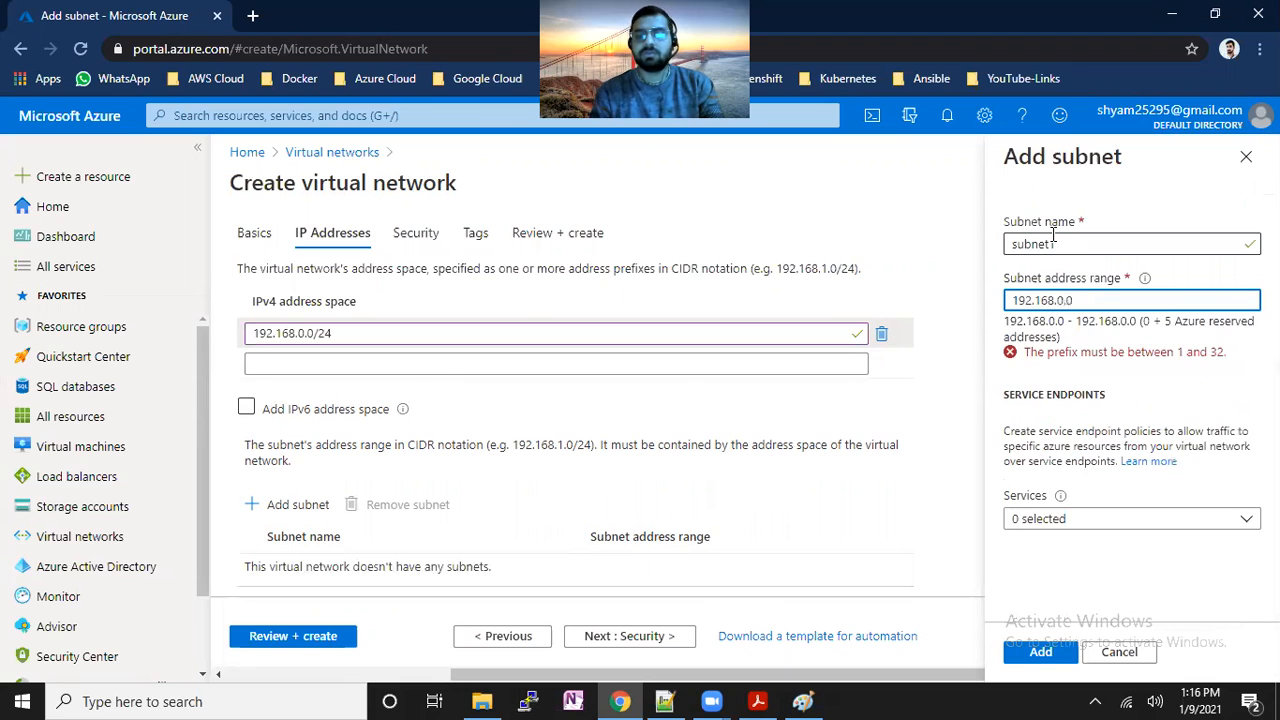
text(/26)
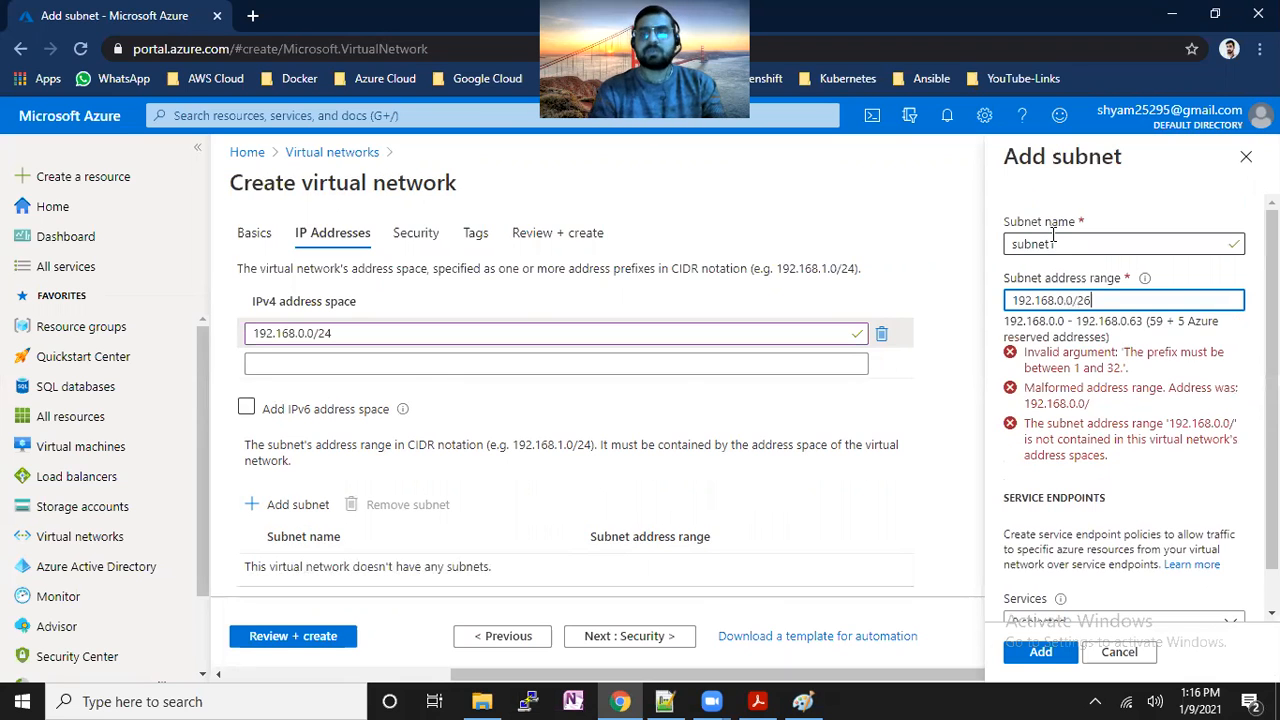
click(1047, 652)
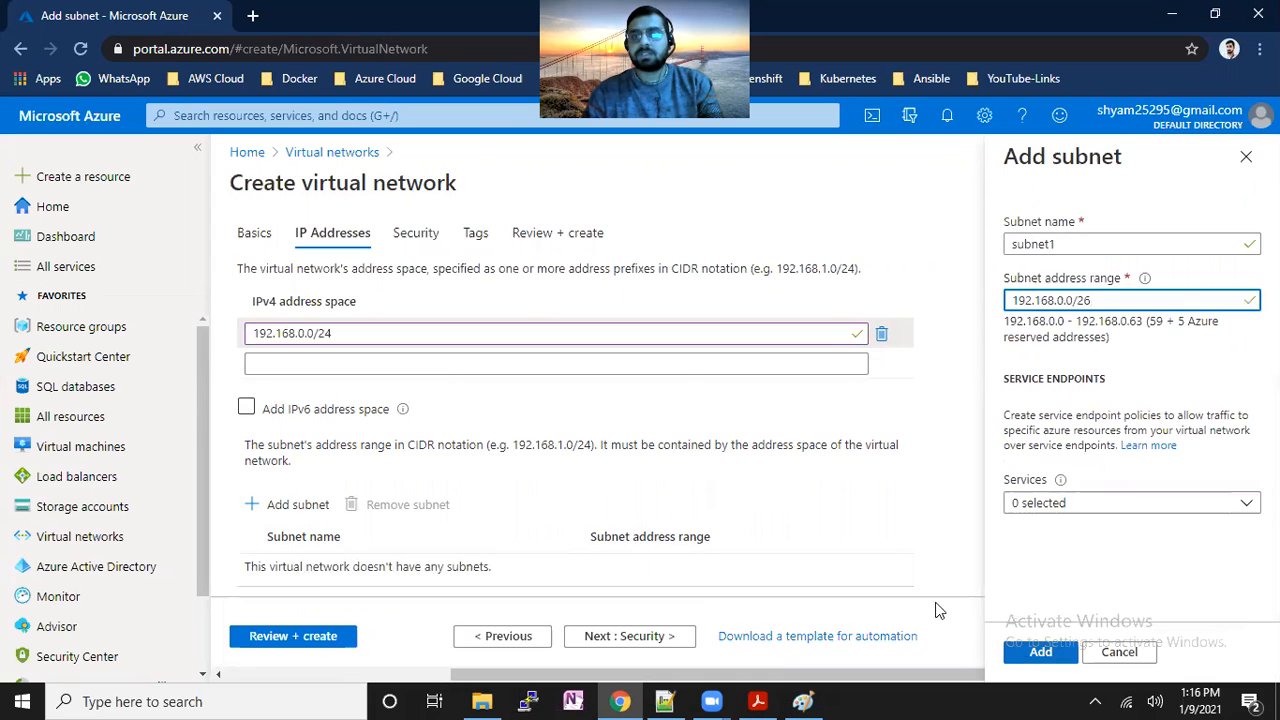
Add GatewaySubnet with range 192.168.0.64/26.
click(298, 505)
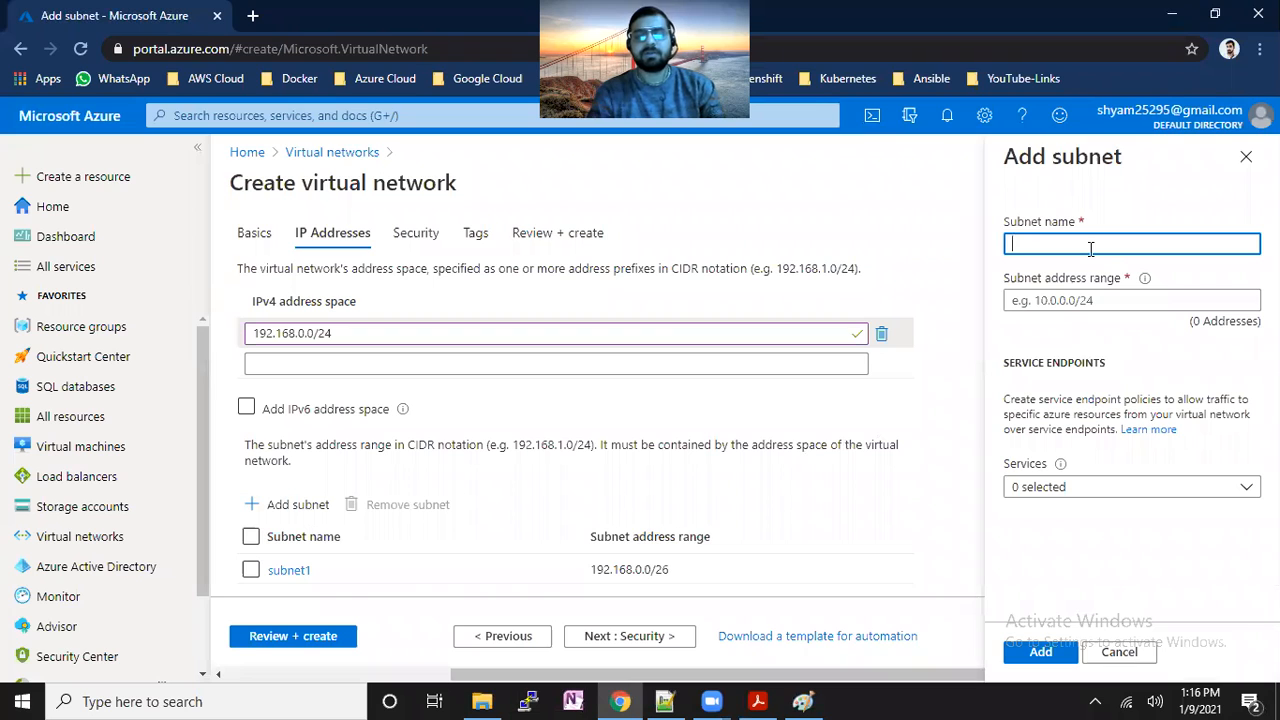
text(Gateway)
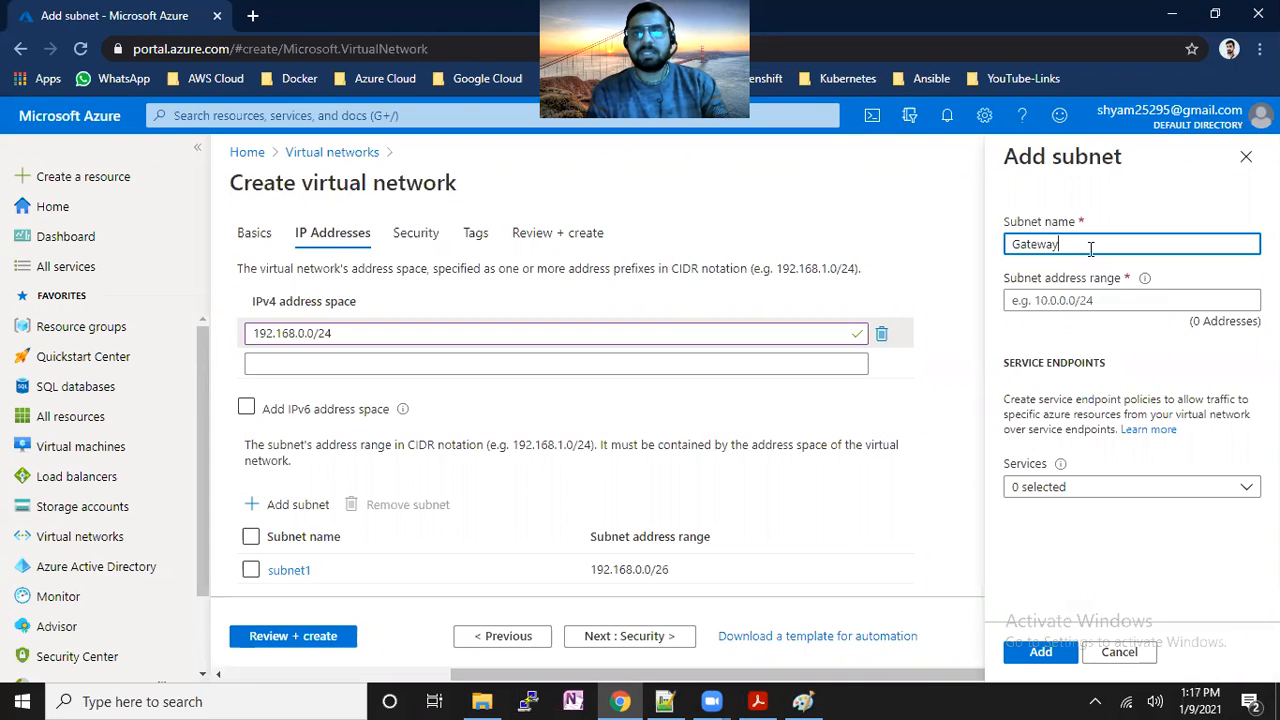
text(Subnet)
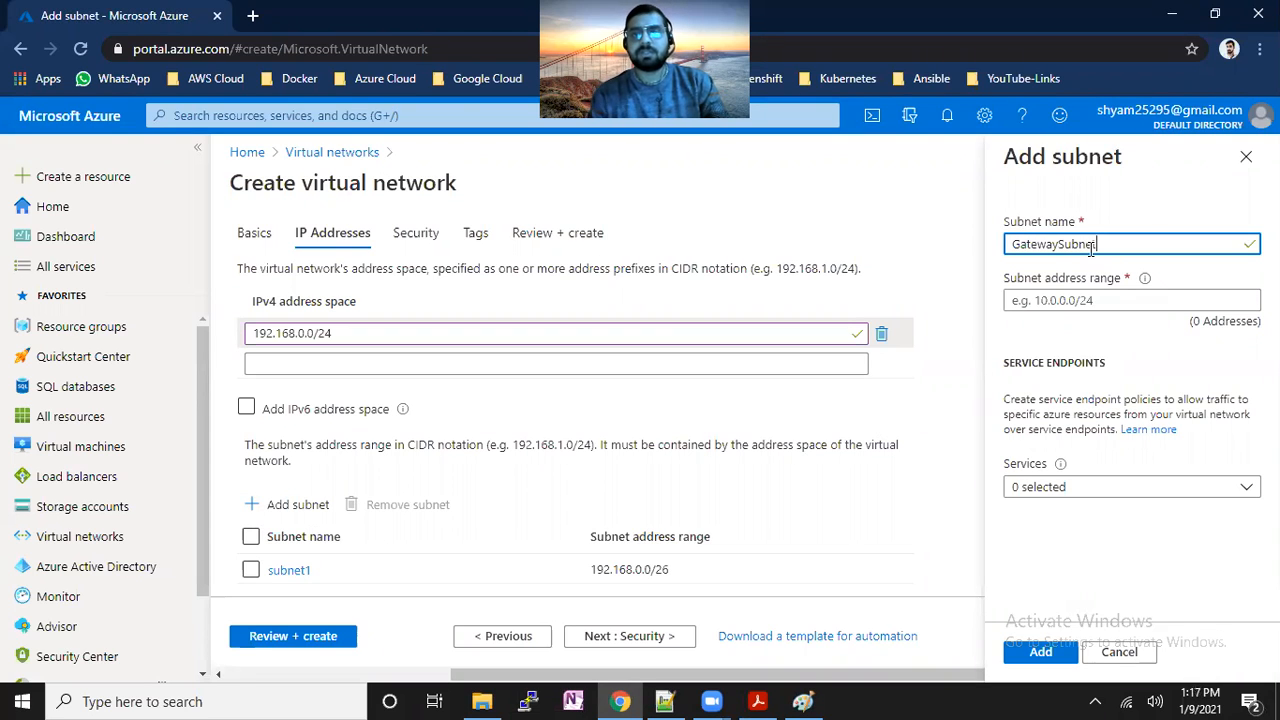
click(1136, 300)
text(192.168.0.0)
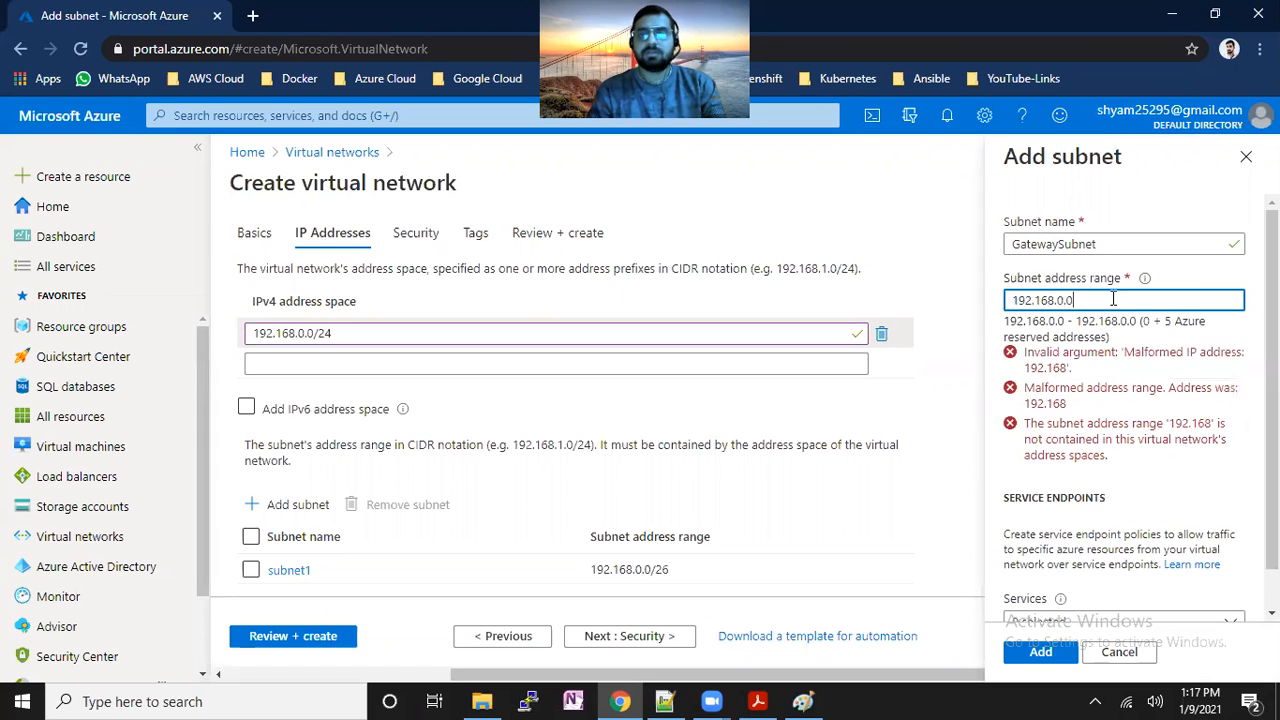
text(/26)
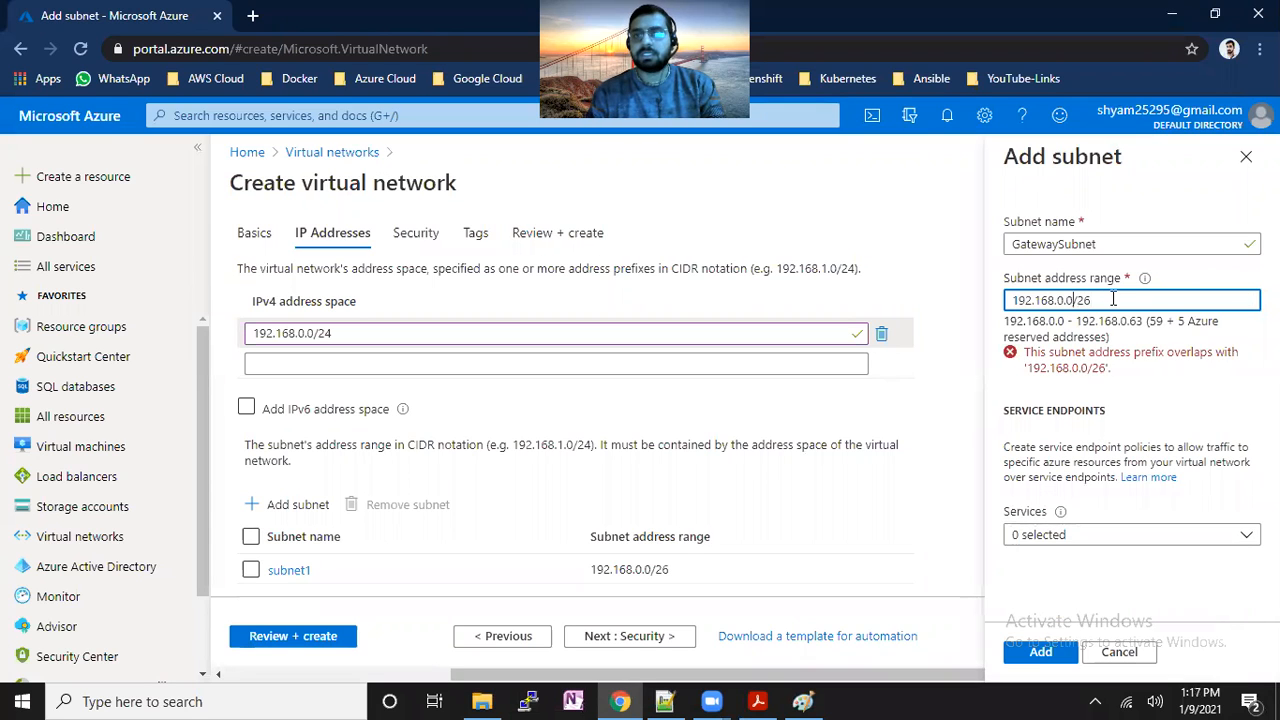
key(BackSpace)
text(64)
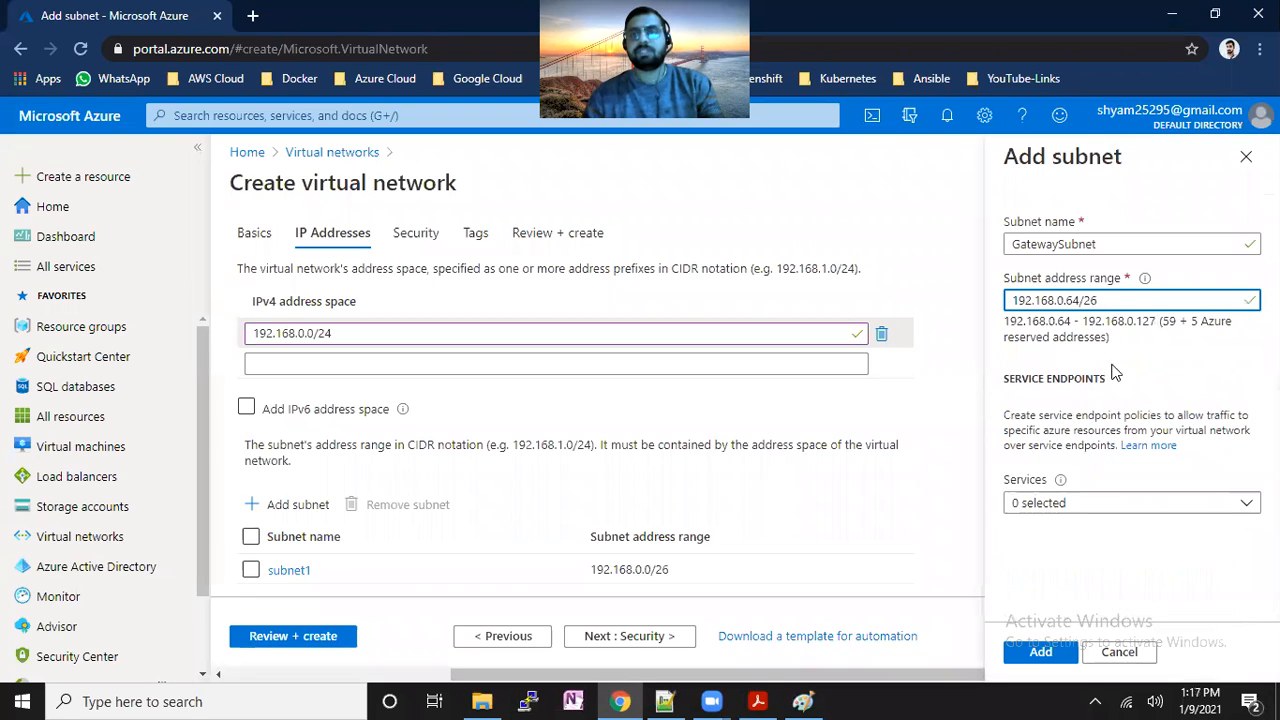
click(1040, 652)
Skip past the Security and Tags pages to Review + create validation.
scroll(877, 491, down, 1)
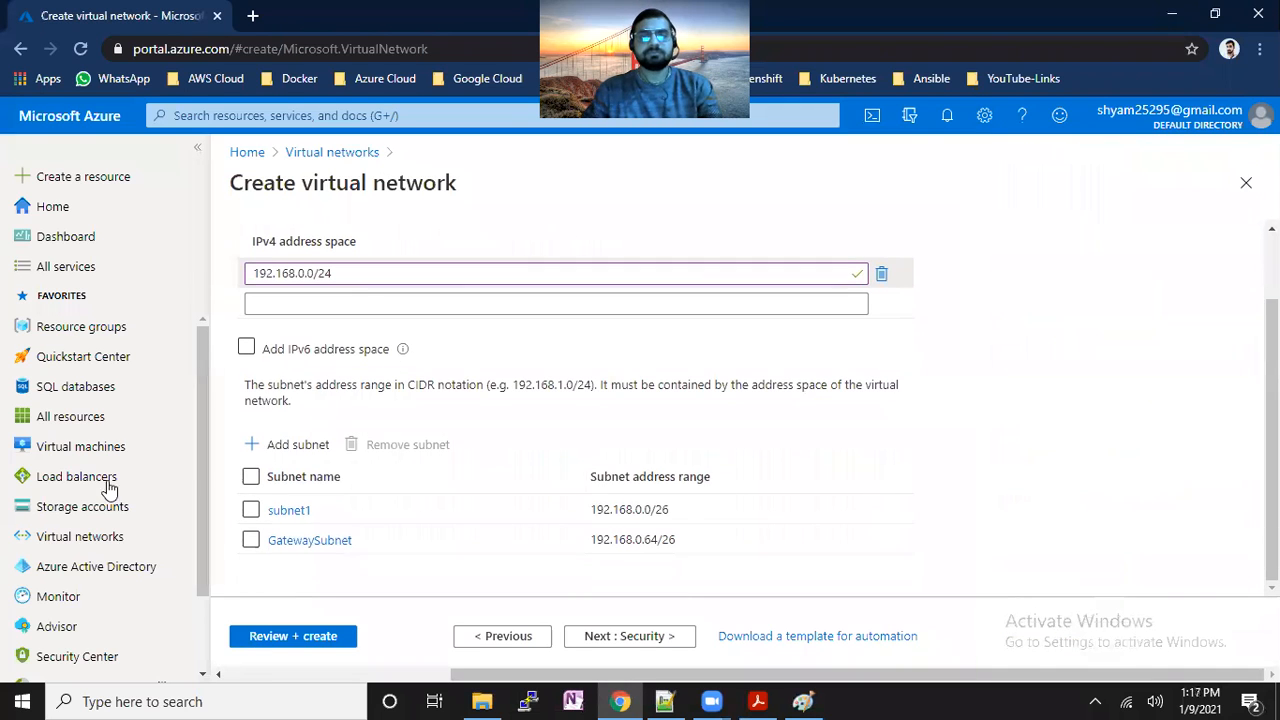
click(633, 640)
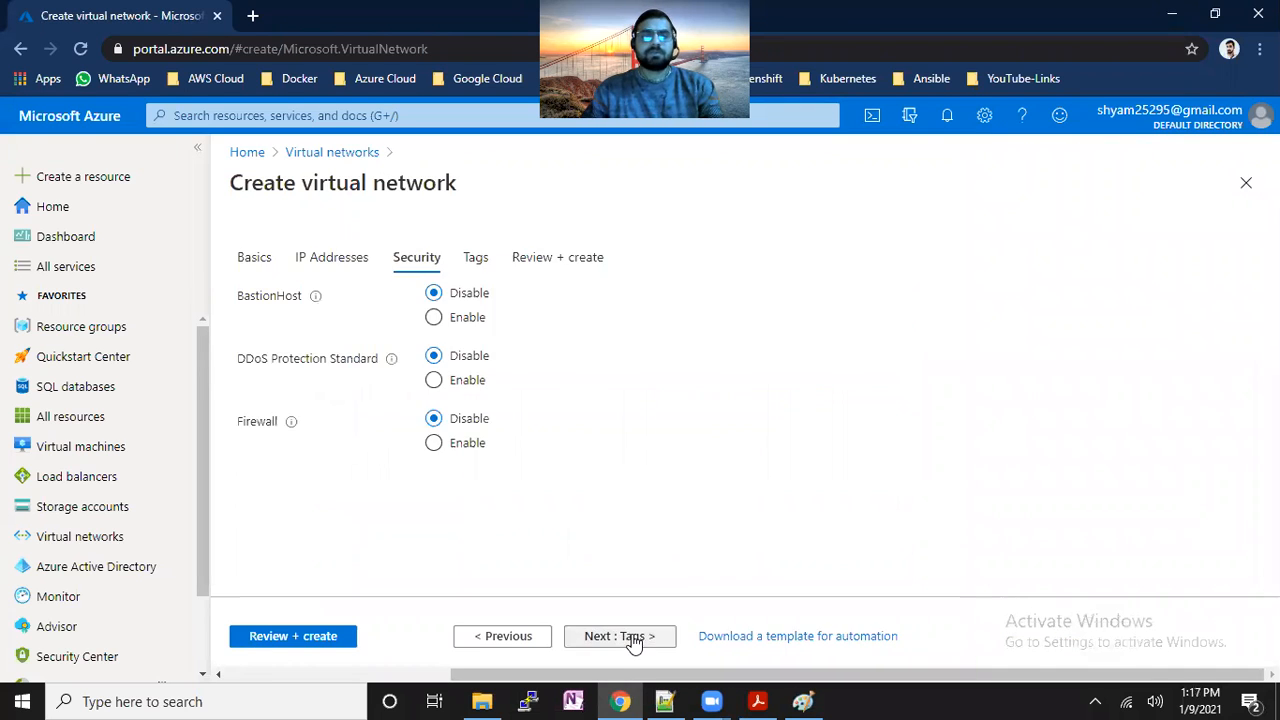
click(623, 640)
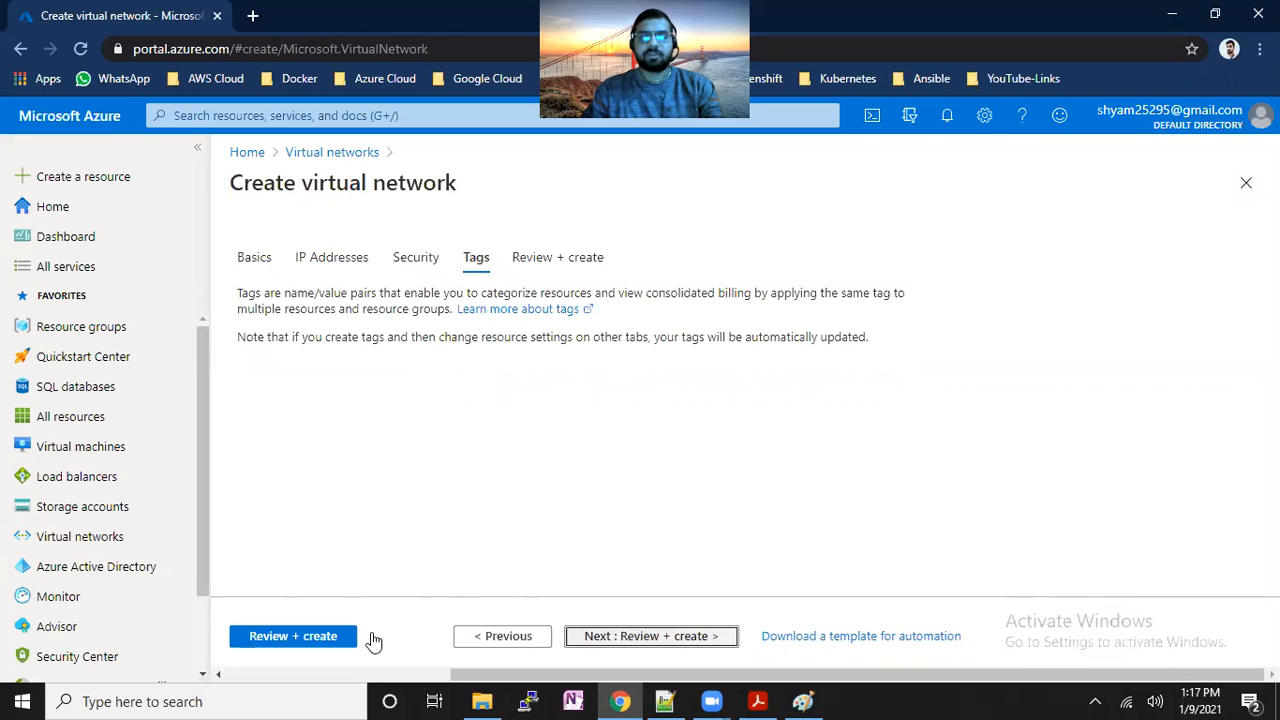
click(335, 637)
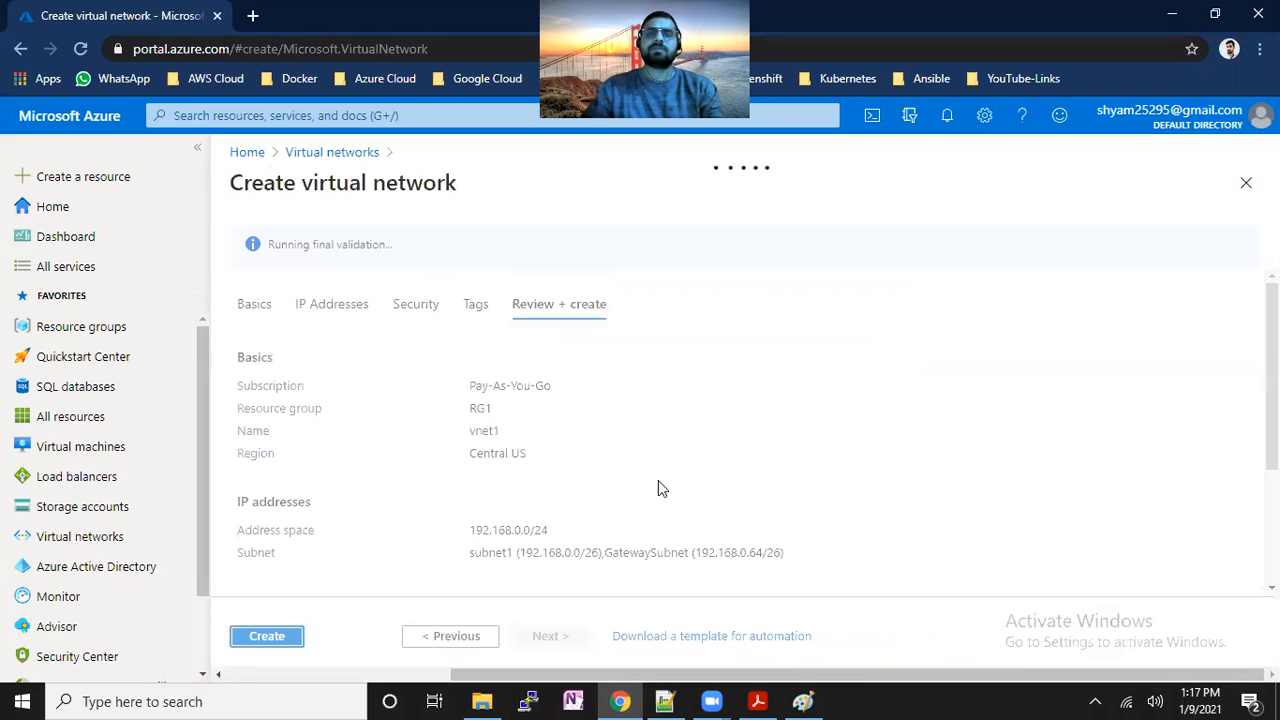
Compare with the VPN diagram and highlight GatewaySubnet and its range in the review summary.
click(803, 701)
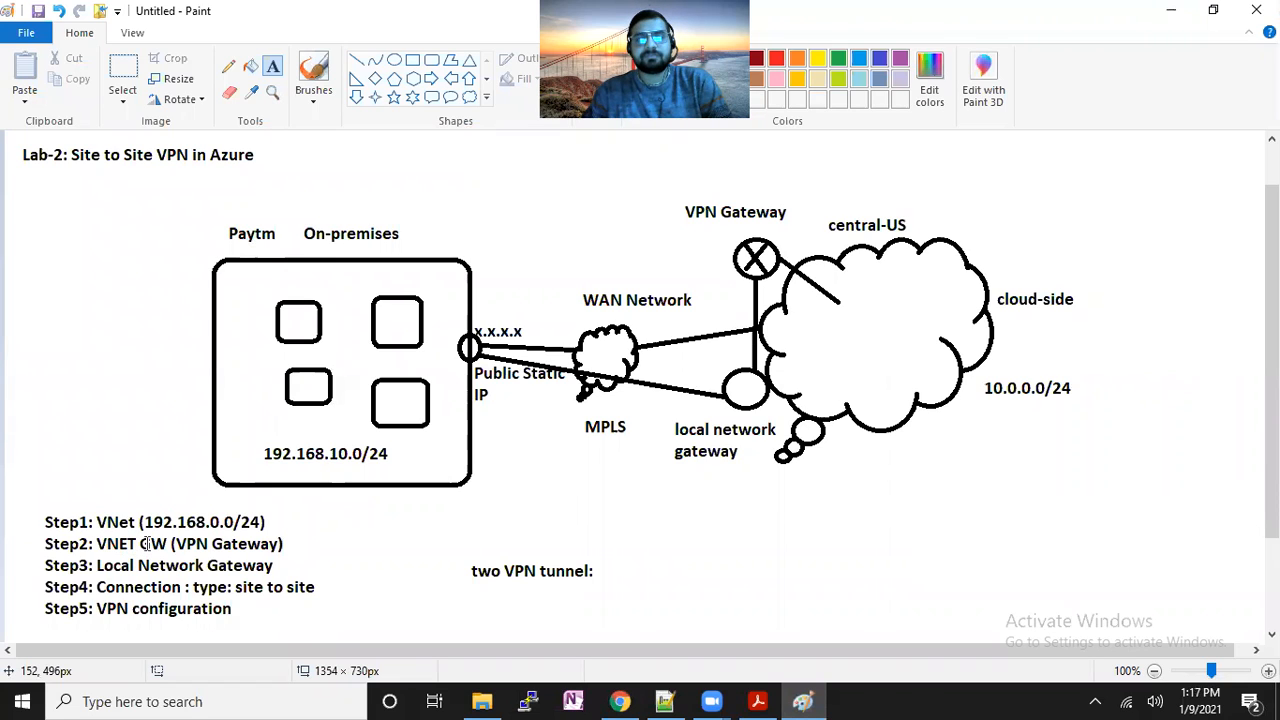
click(620, 701)
scroll(557, 470, down, 2)
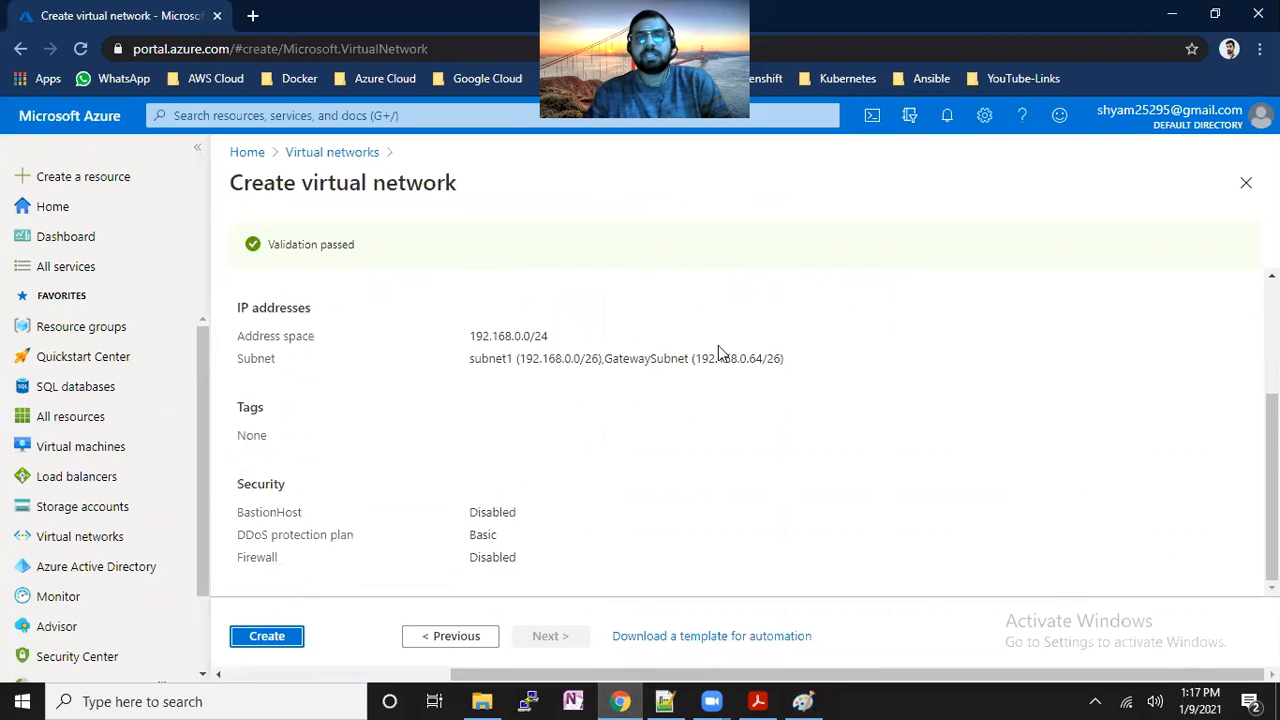
drag(612, 358, 690, 360)
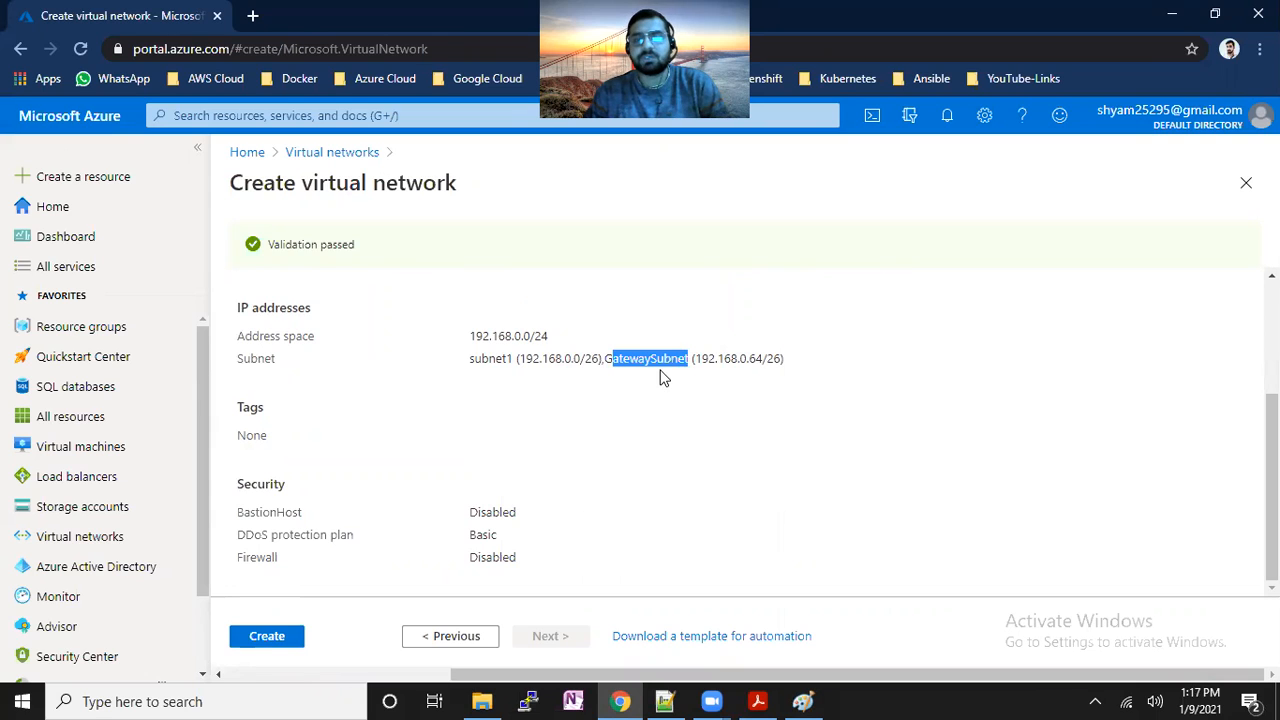
drag(701, 358, 755, 358)
Create vnet1, then open the deployed network and view its subnets subnet1 and GatewaySubnet.
click(264, 636)
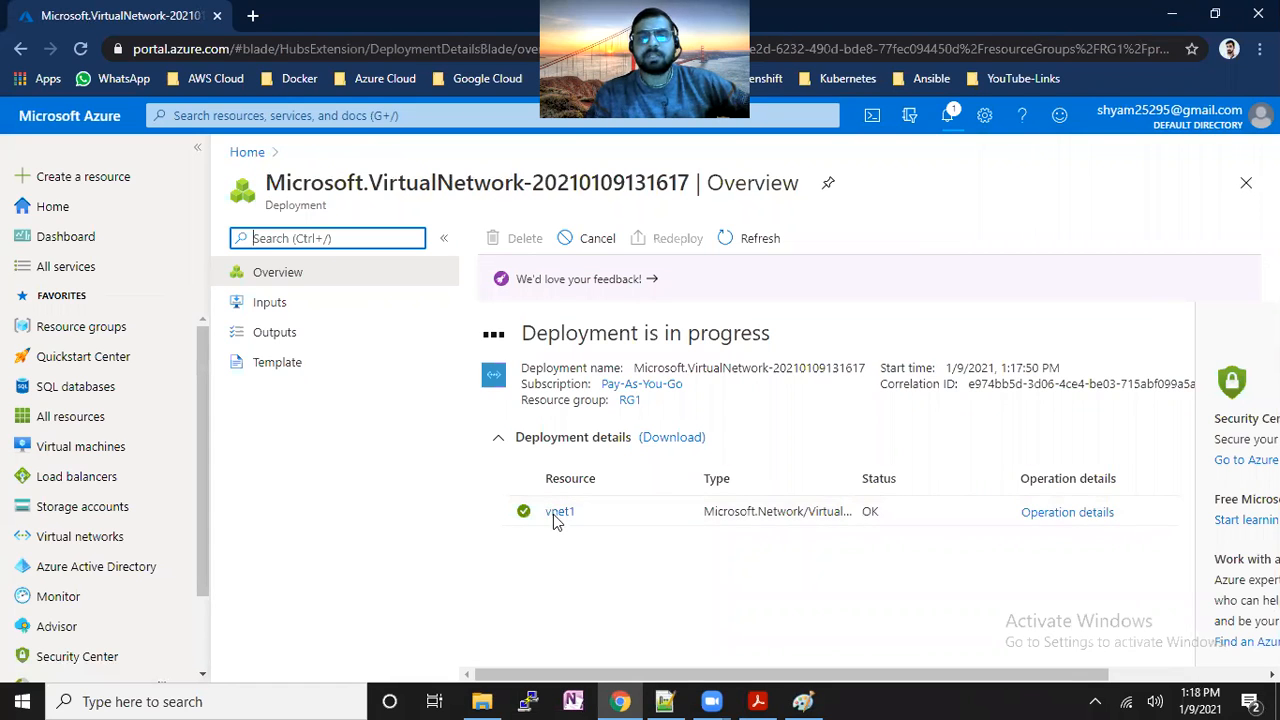
click(557, 514)
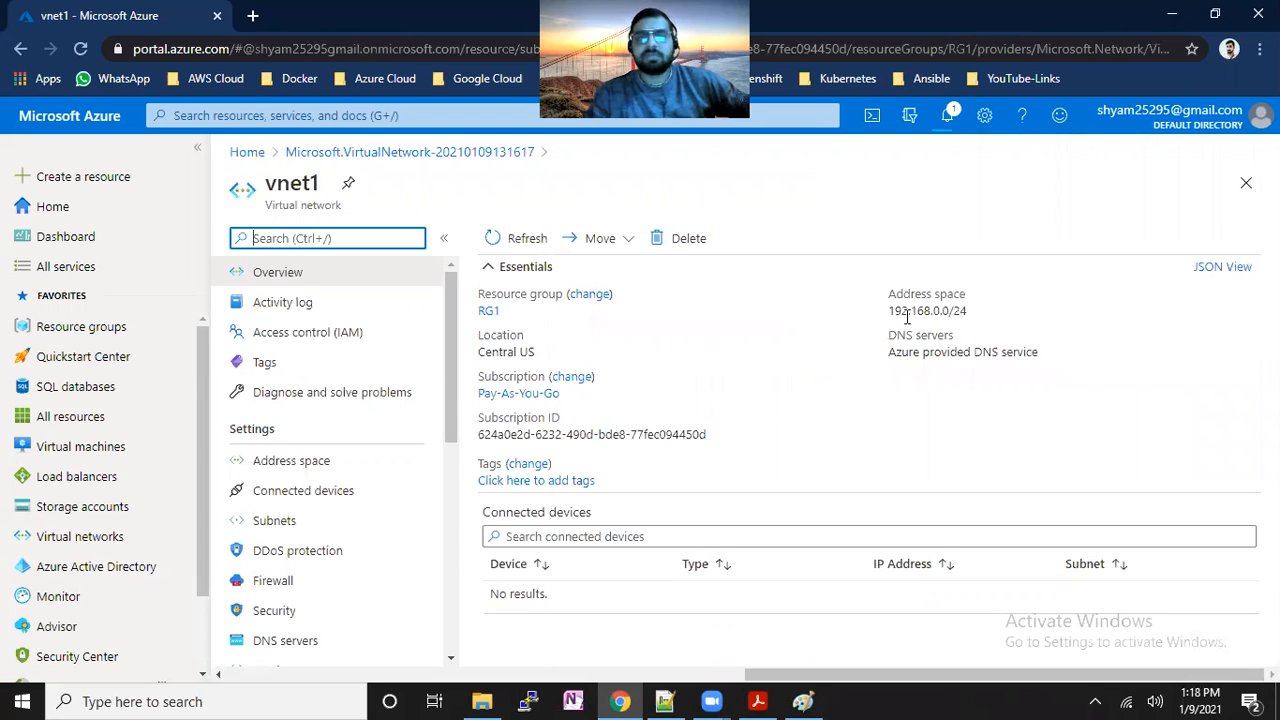
drag(907, 316, 962, 313)
click(271, 526)
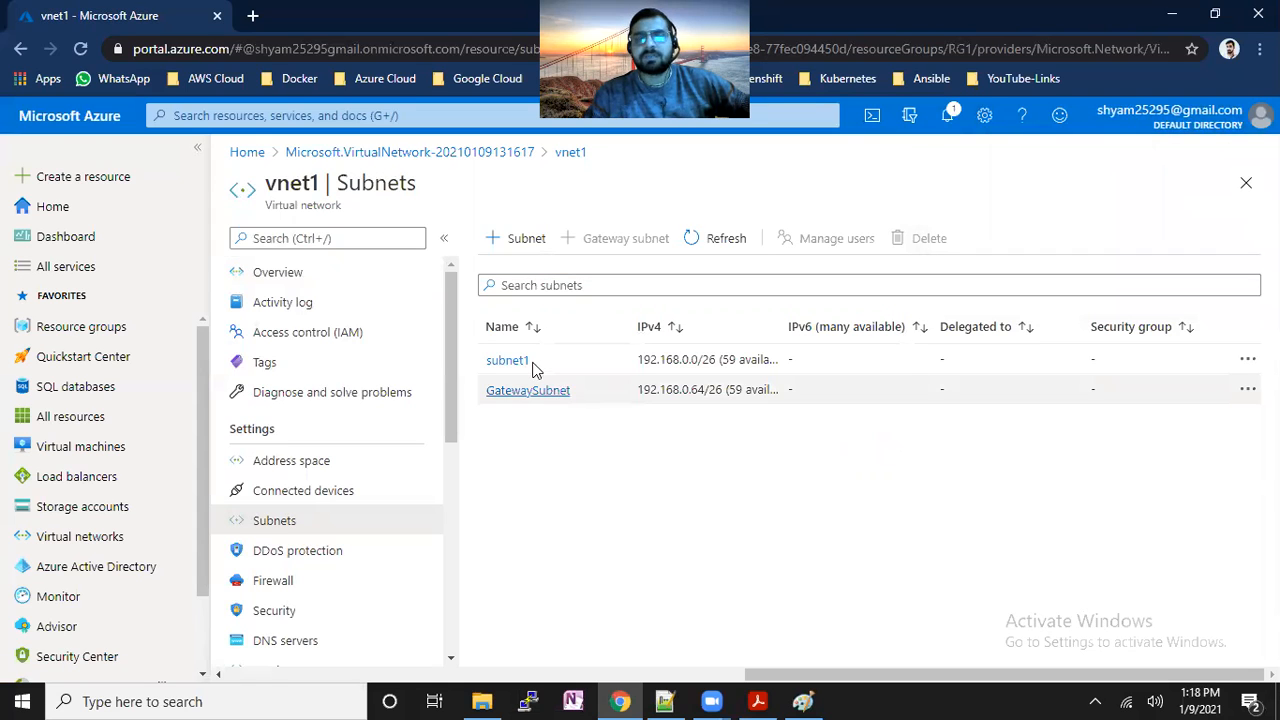
Search 'virtual network', open Virtual network gateways and start adding a new gateway.
click(287, 113)
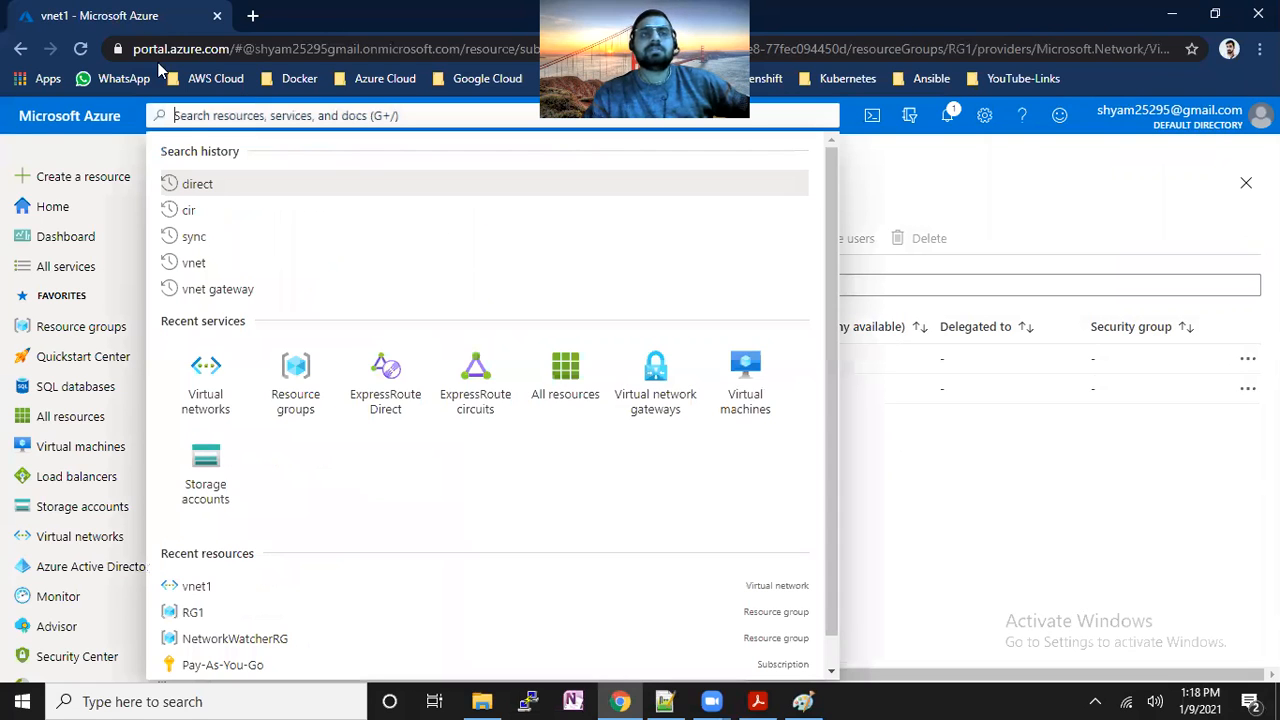
click(168, 108)
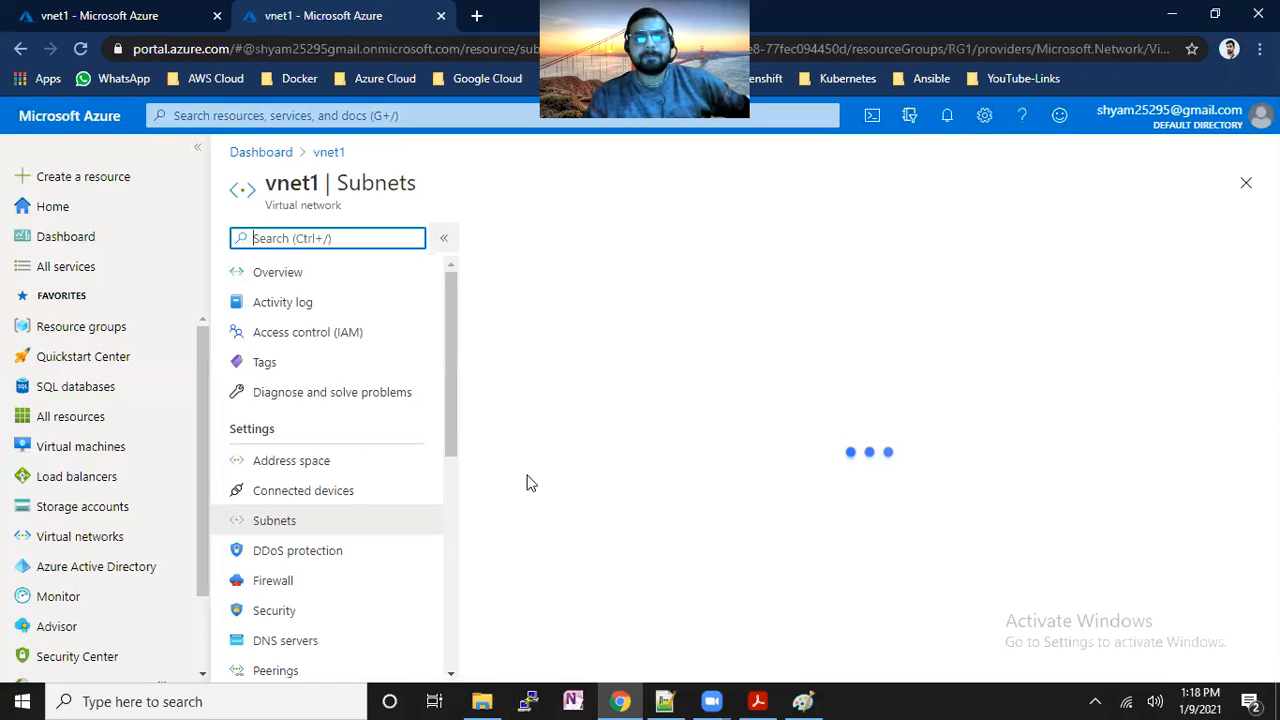
click(316, 116)
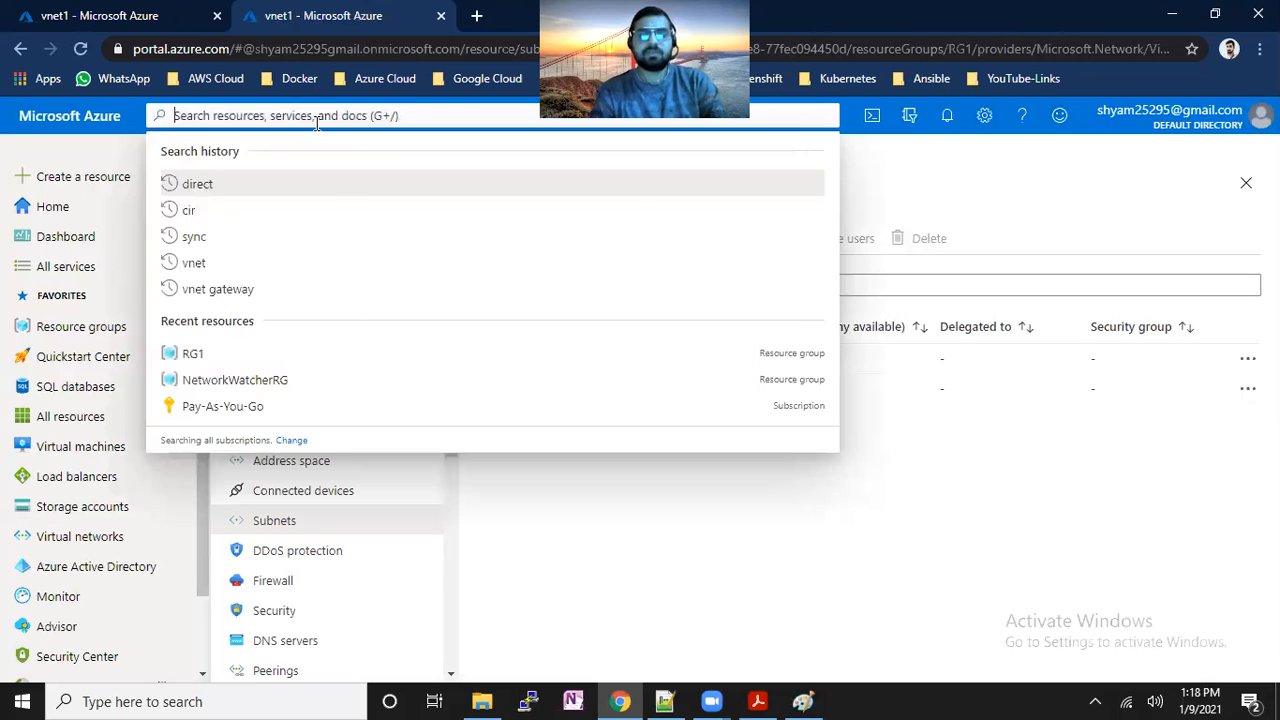
text(virtual)
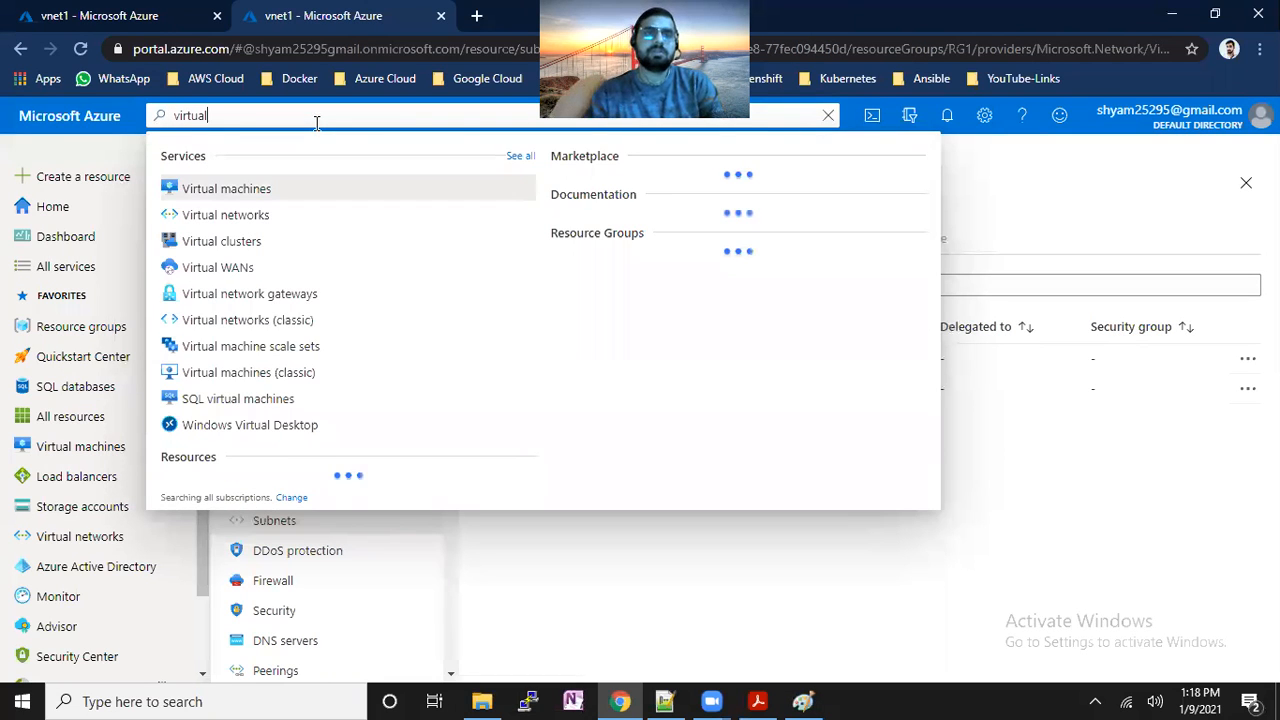
text( netwo)
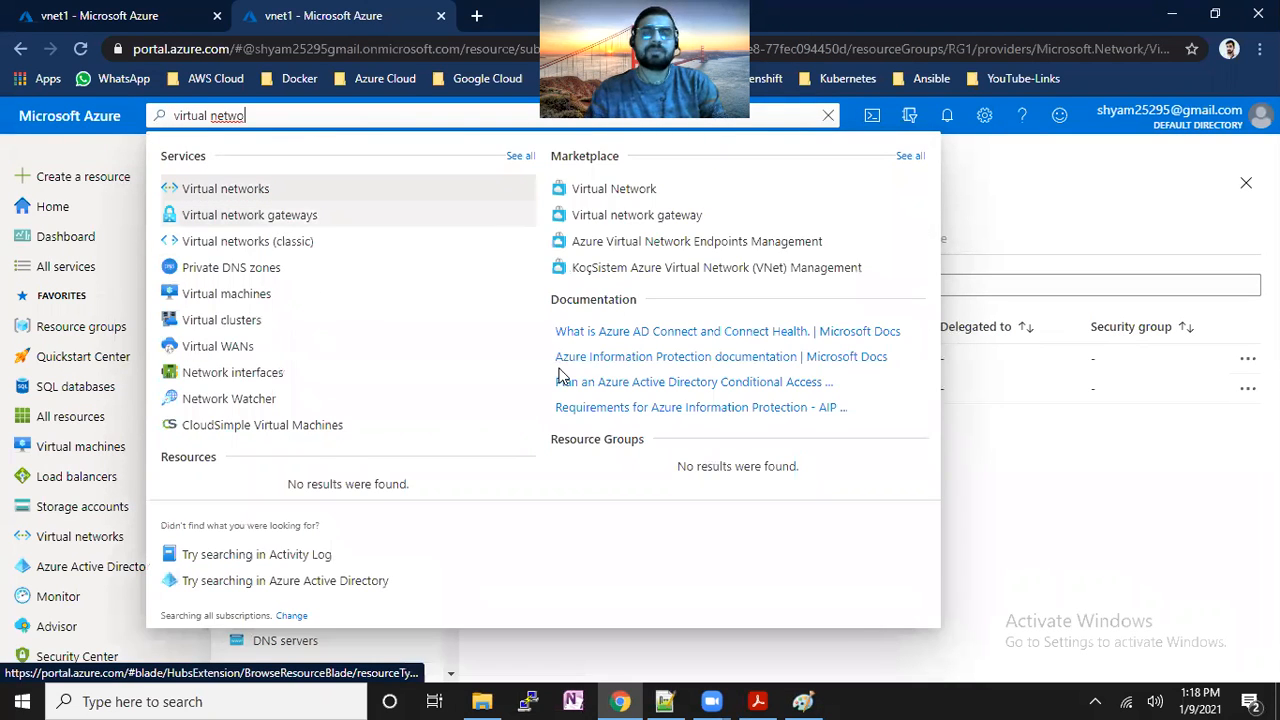
click(300, 215)
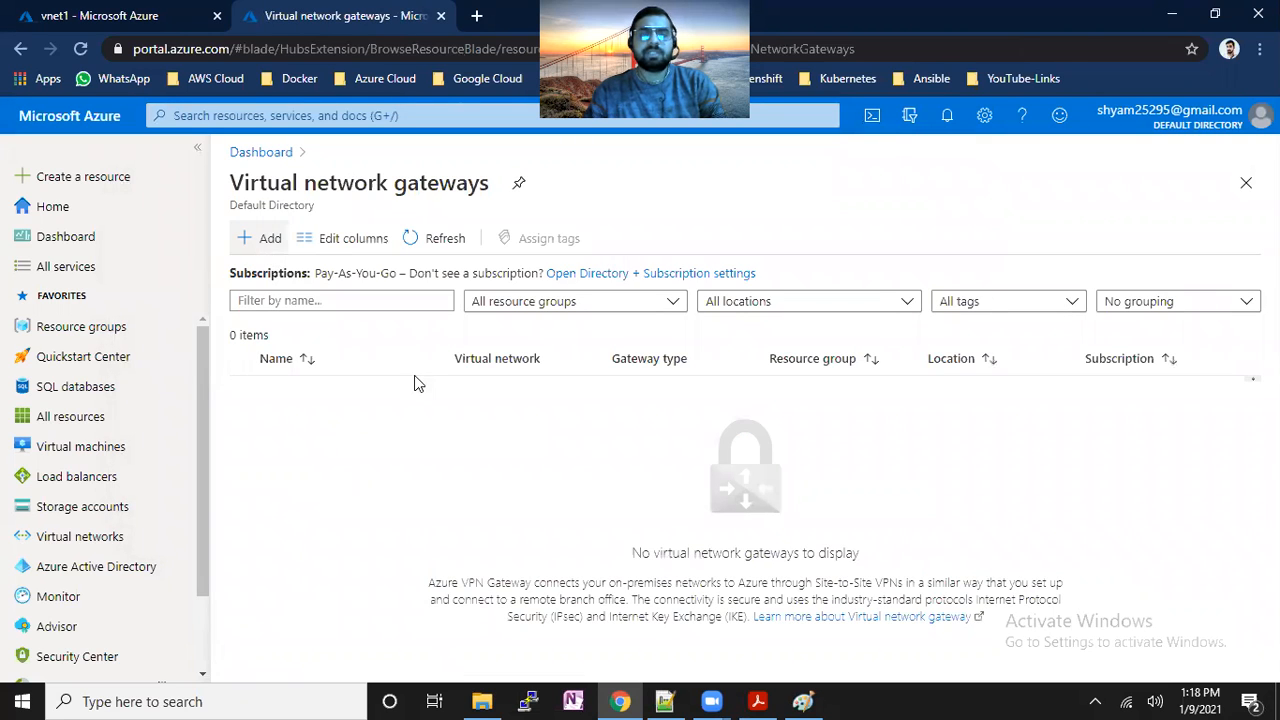
click(250, 242)
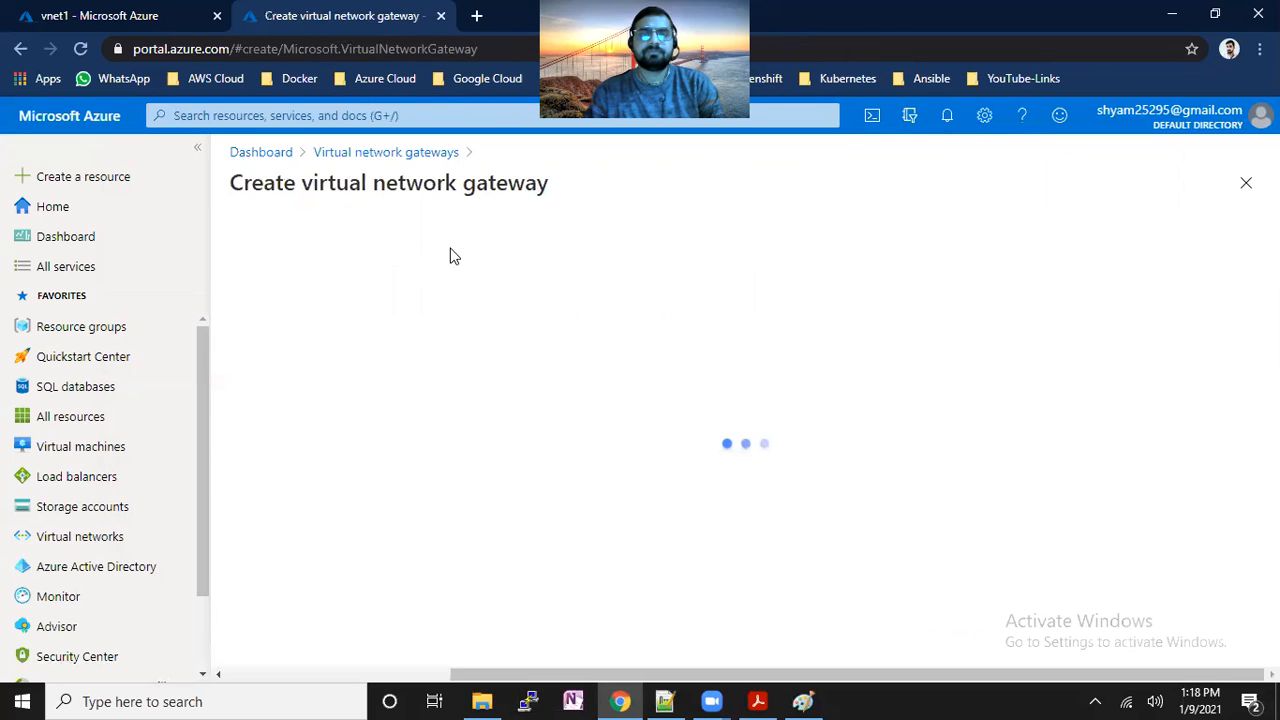
Name the new virtual network gateway 'vmet1-gw1'.
scroll(788, 532, down, 1)
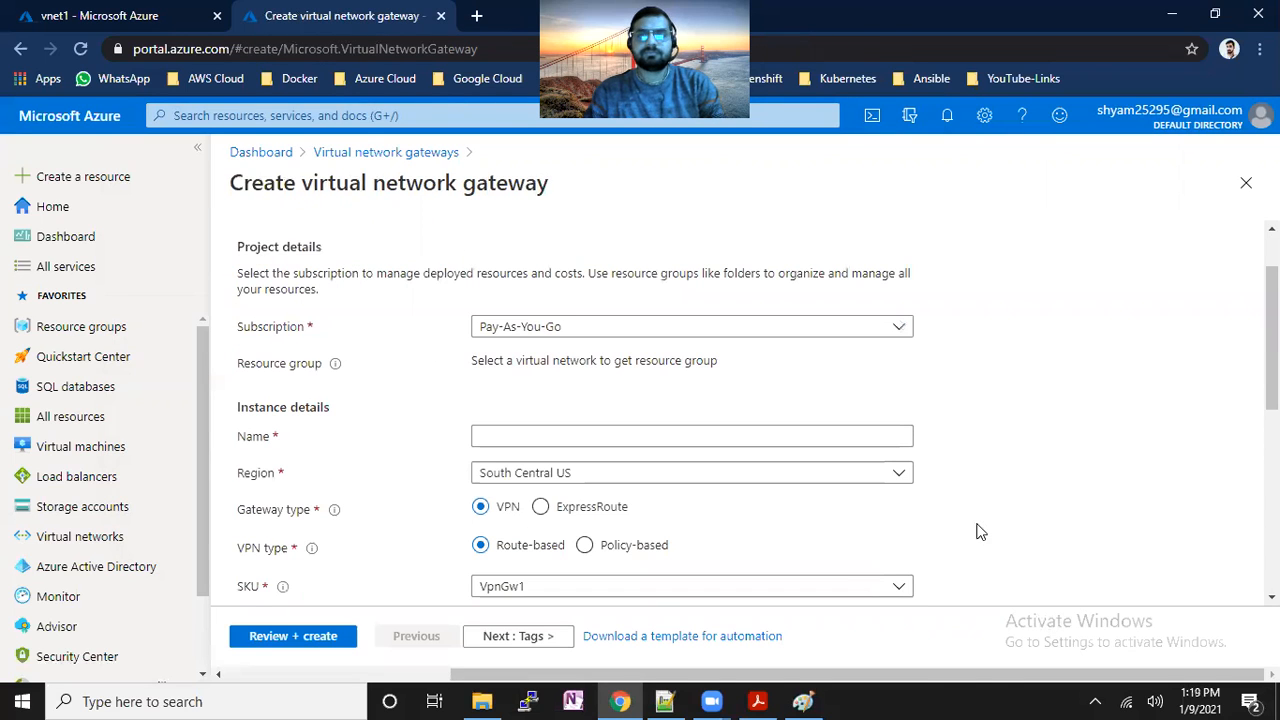
click(624, 414)
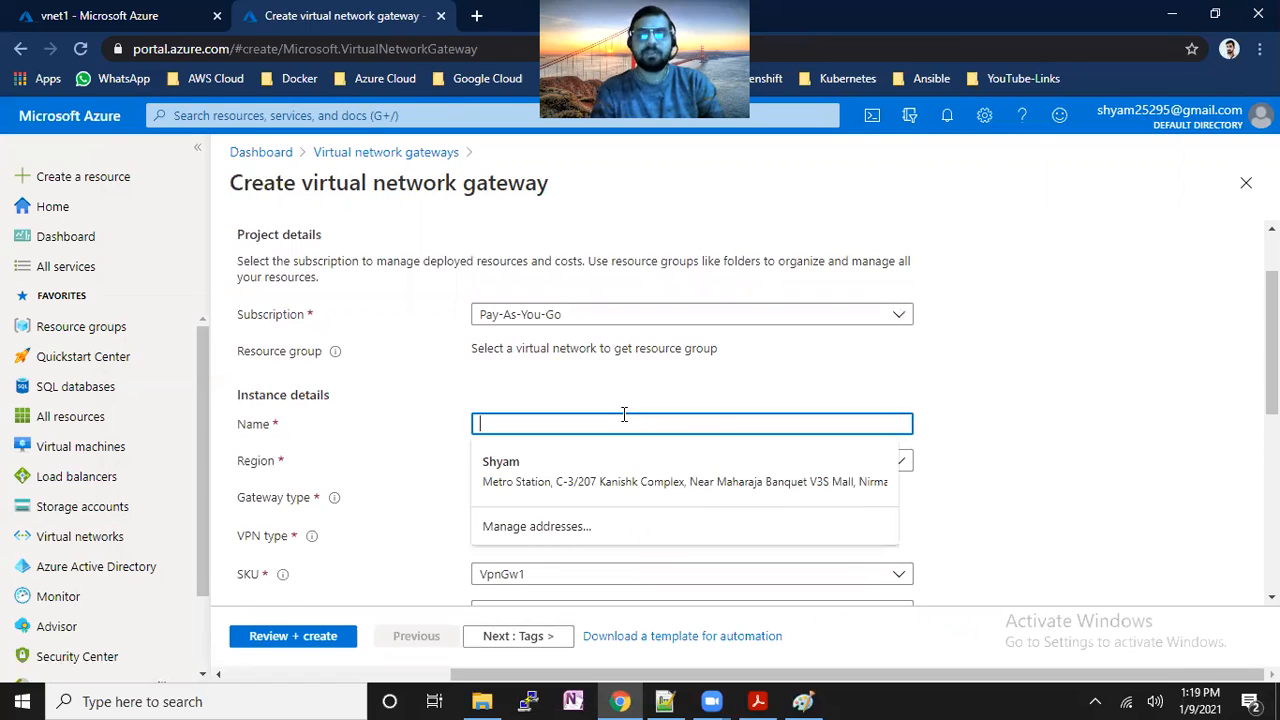
text(vmet1-gw1)
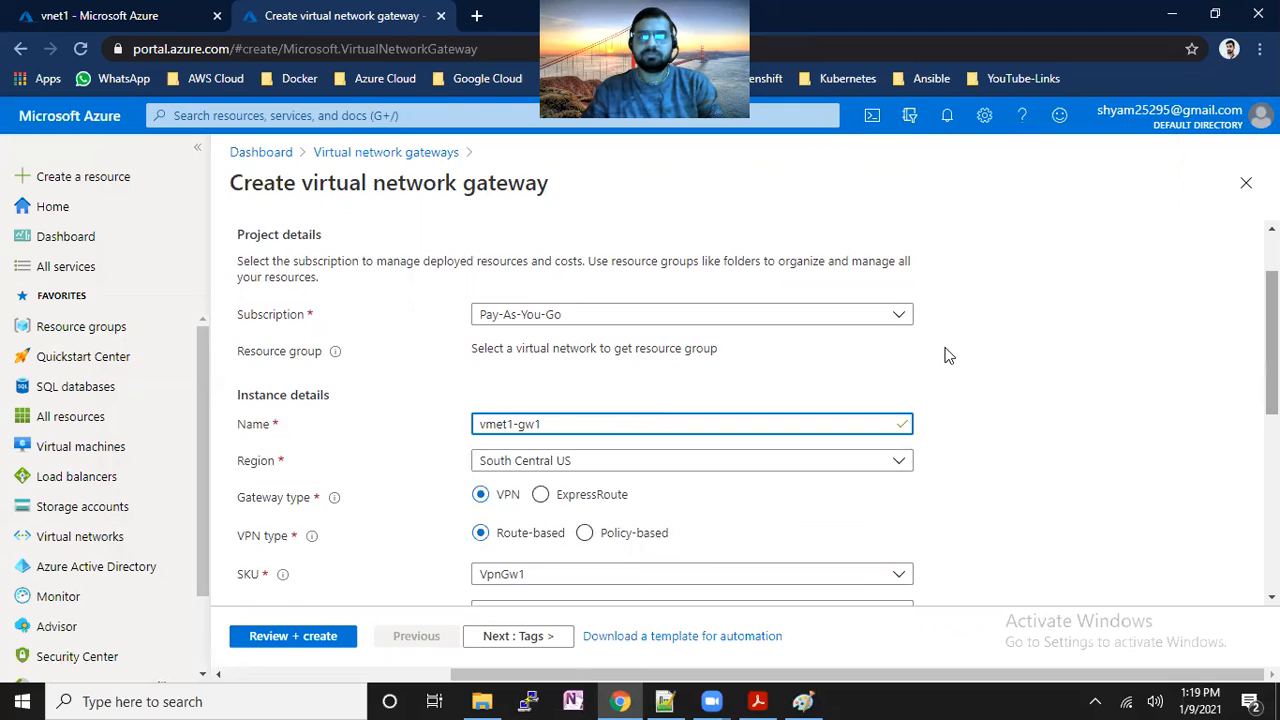
scroll(940, 350, down, 2)
Set the gateway region to Central US and attach it to vnet1.
click(899, 318)
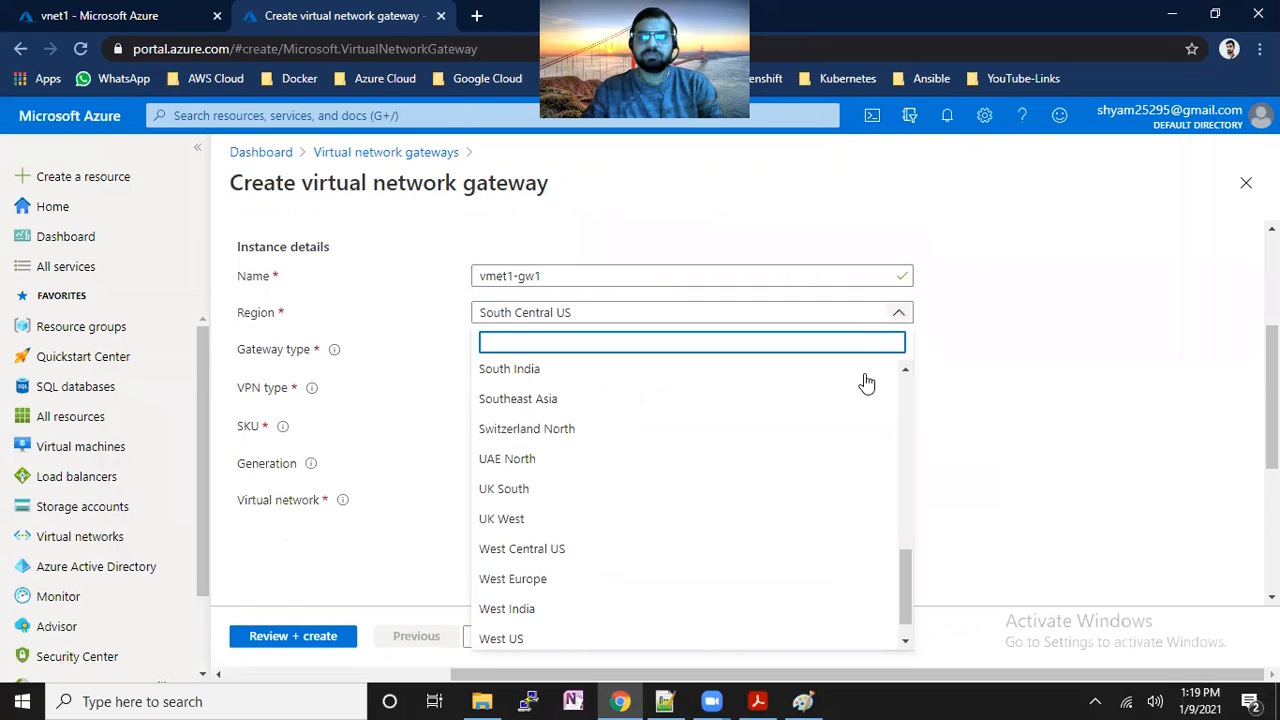
drag(905, 566, 911, 540)
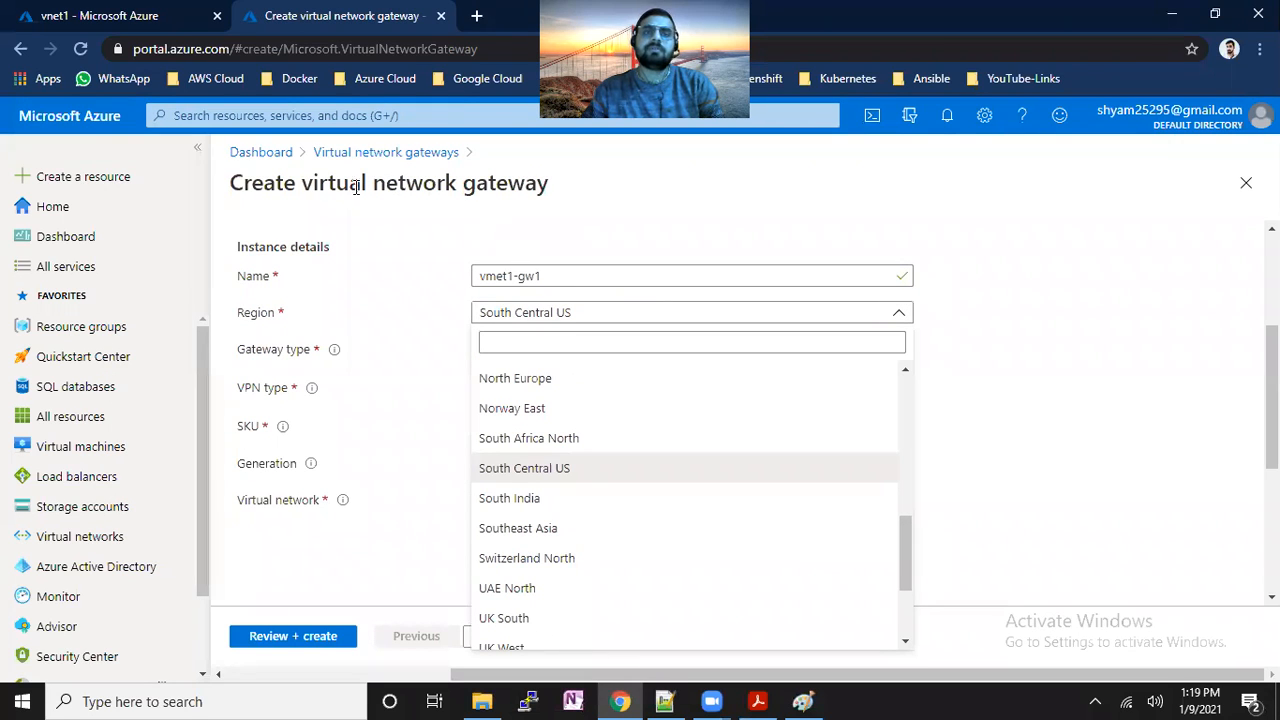
drag(318, 187, 538, 190)
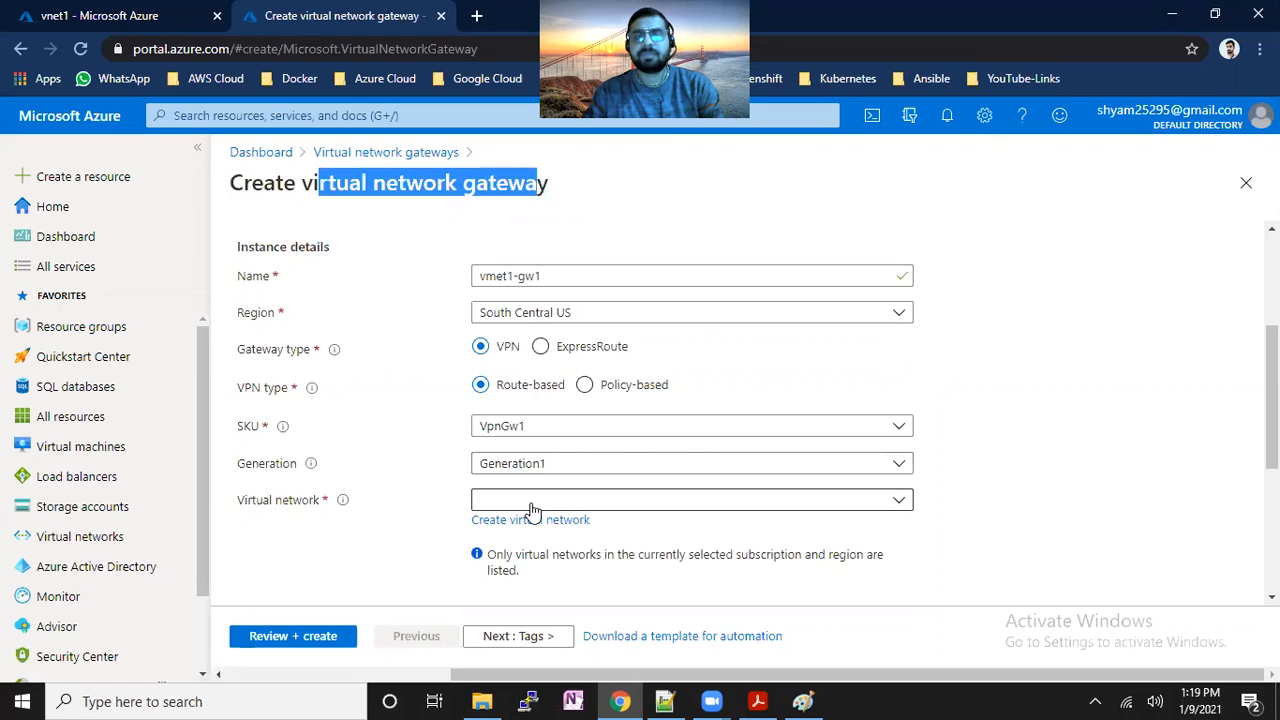
click(718, 316)
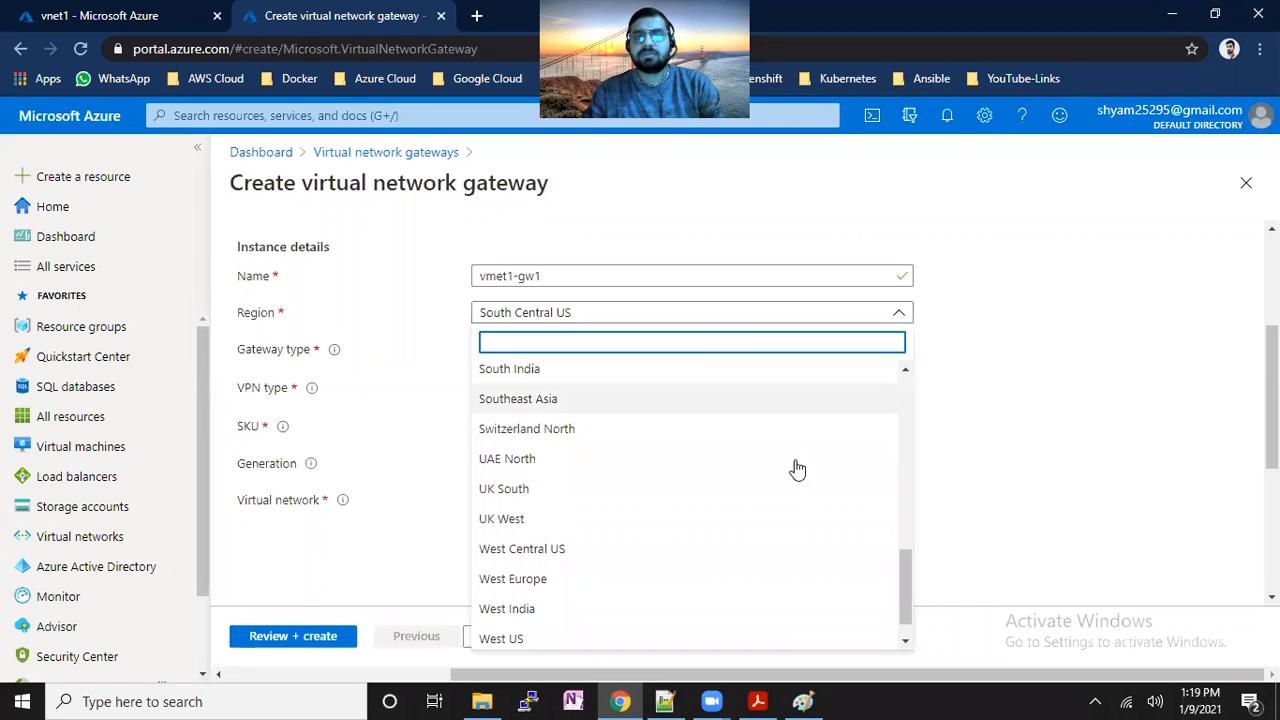
drag(902, 579, 889, 477)
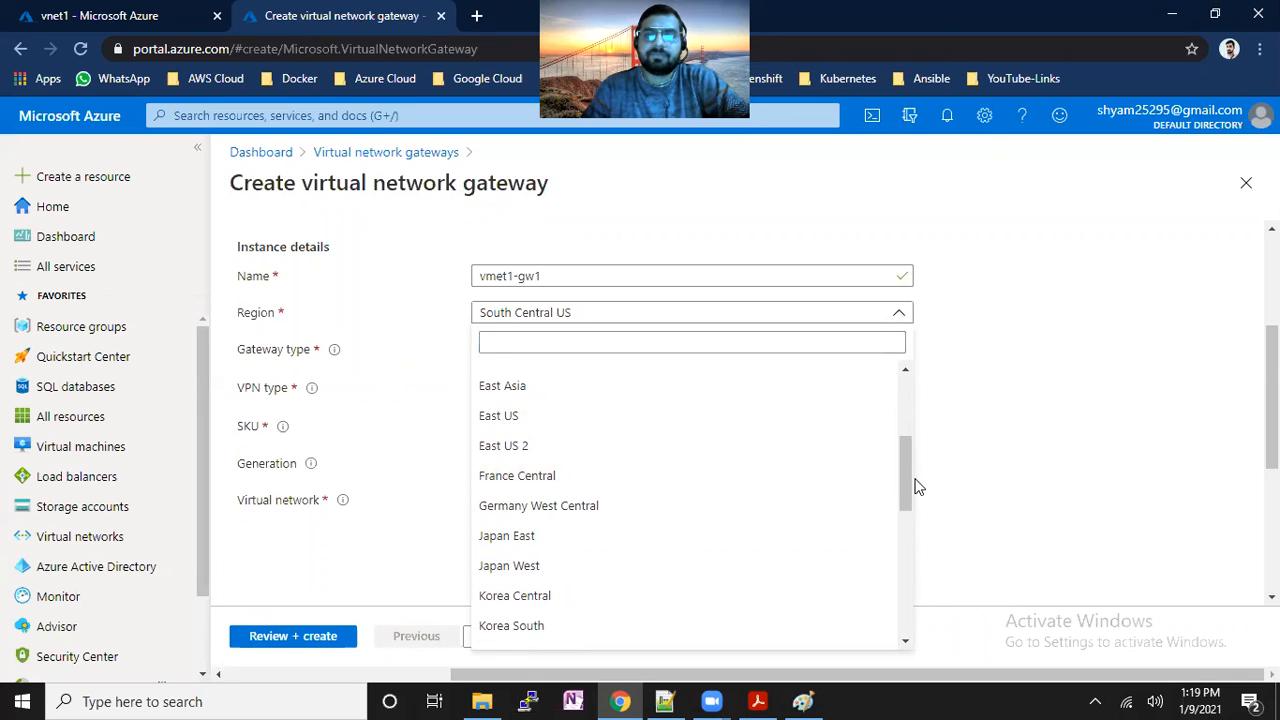
drag(902, 480, 903, 452)
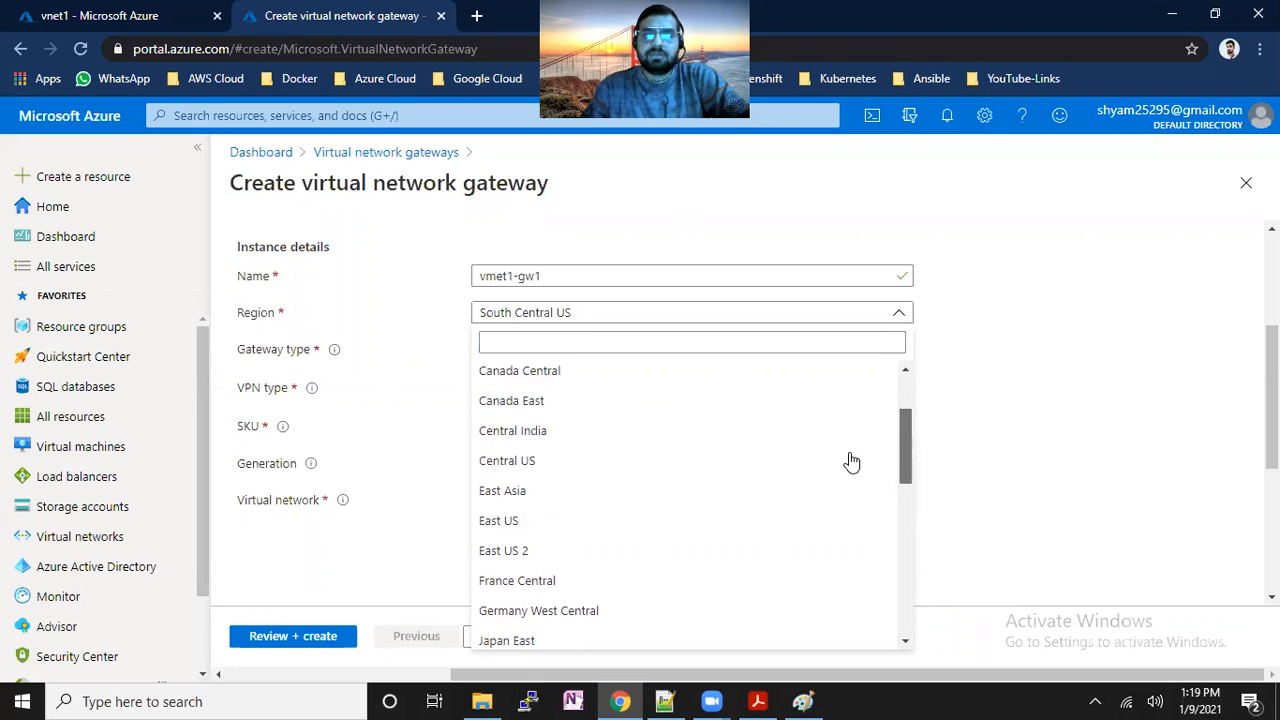
click(556, 459)
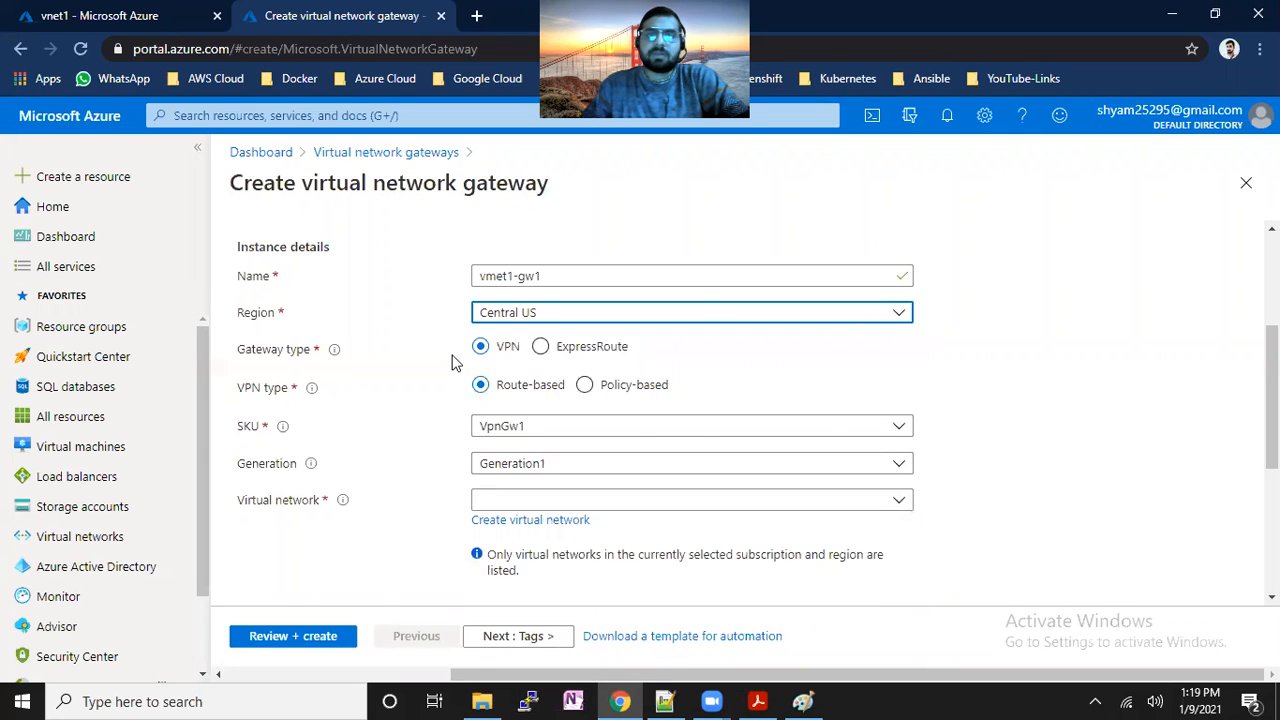
click(560, 502)
click(551, 597)
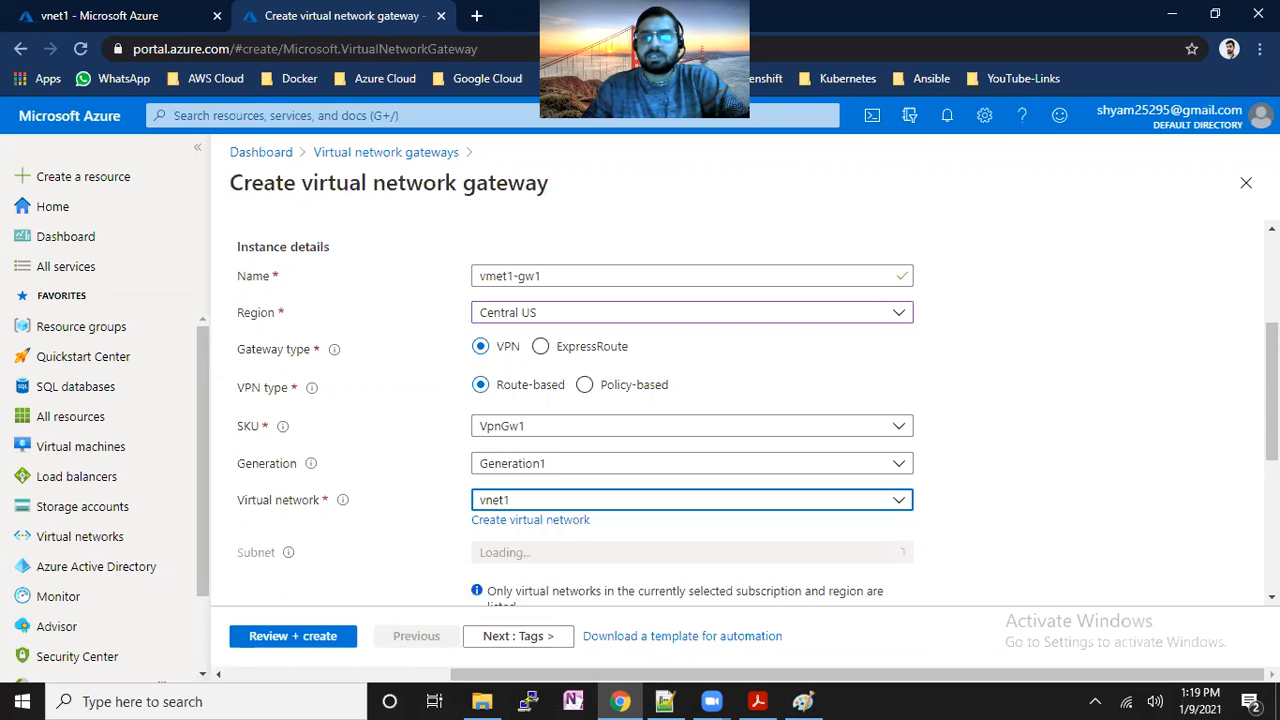
scroll(491, 270, down, 3)
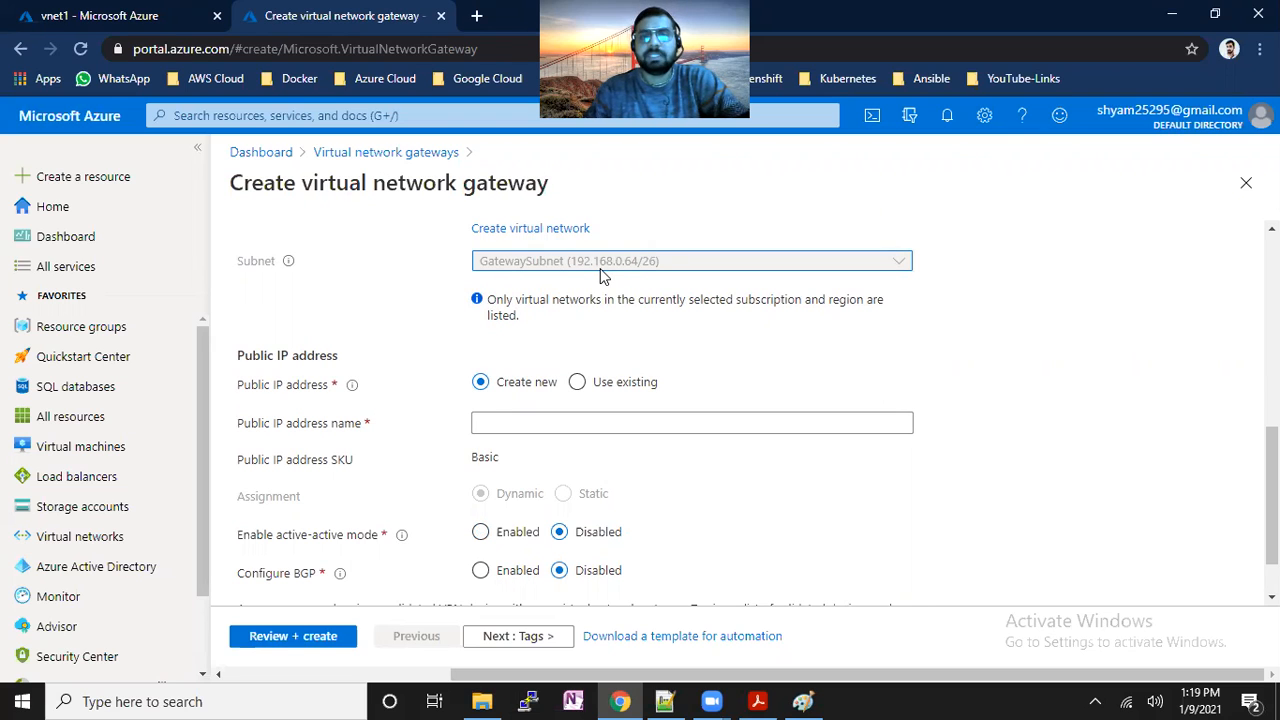
Name the gateway's new public IP address vnet1-gw1-ip and proceed to Review + create.
click(532, 422)
text(vnet1-g)
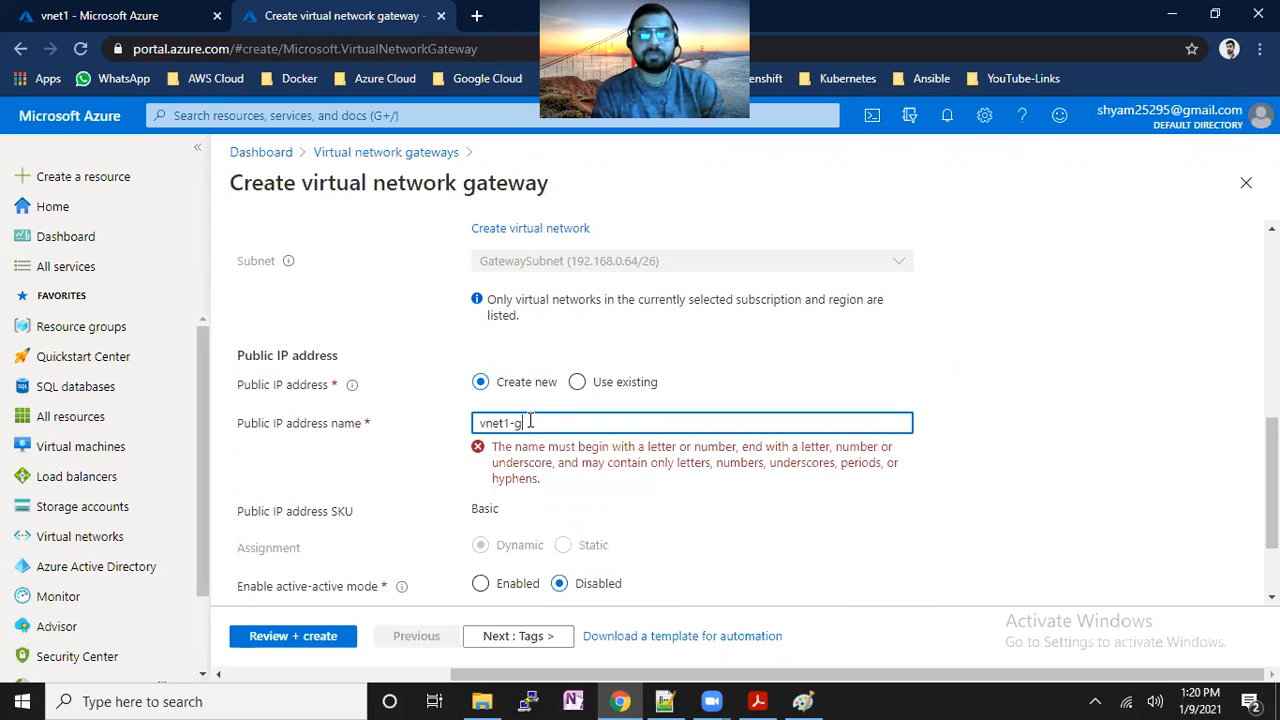
text(w1-ip)
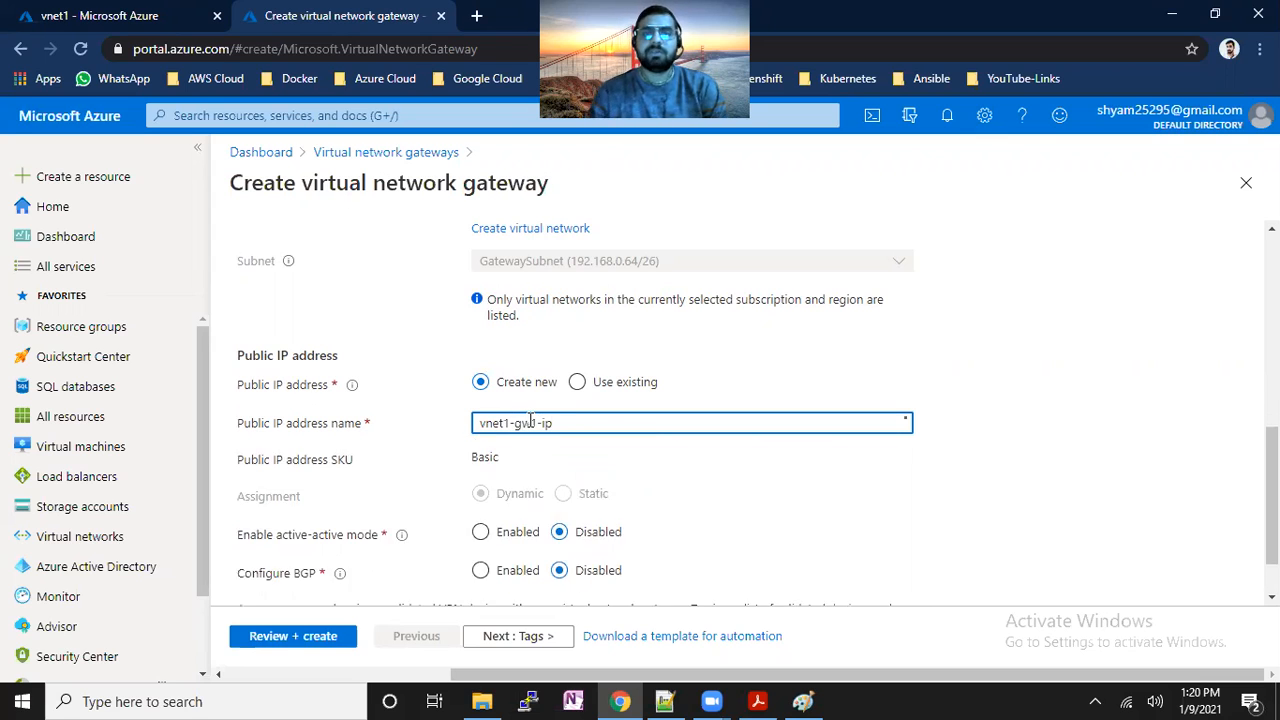
scroll(362, 584, down, 1)
click(326, 638)
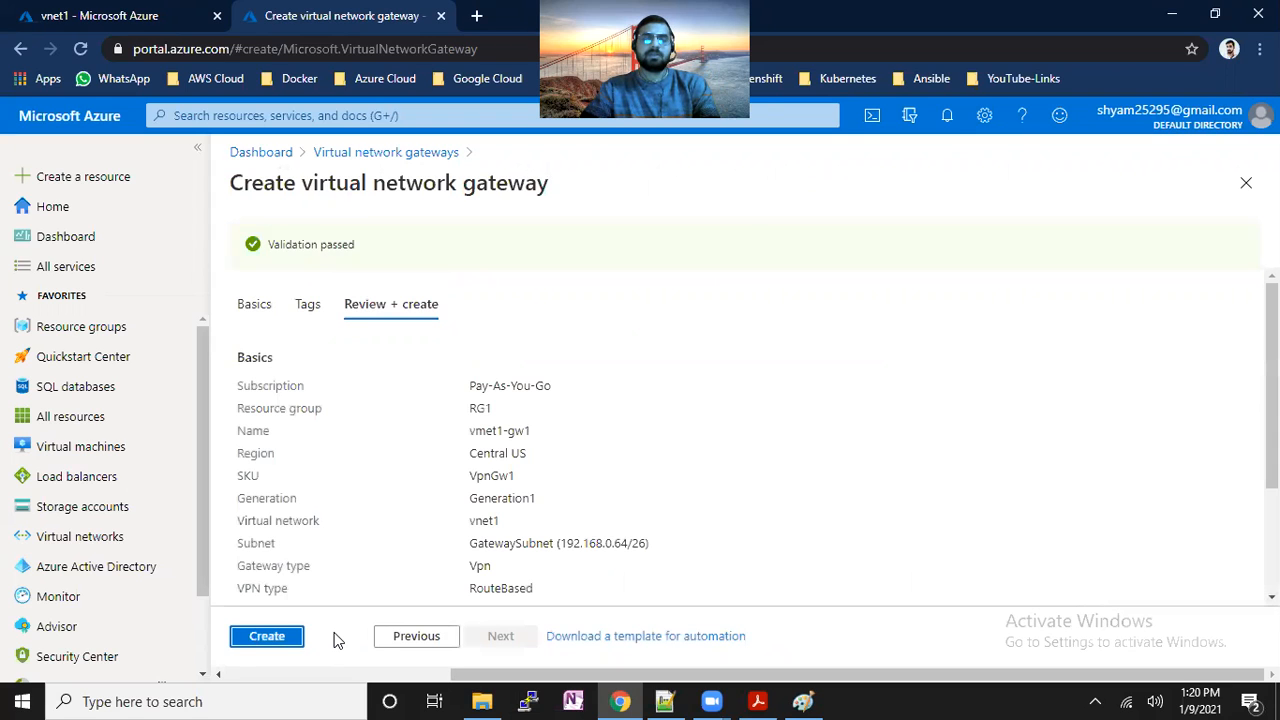
Submit the validated vmet1-gw1 gateway deployment to RG1, then bring the Paint diagram forward.
click(267, 636)
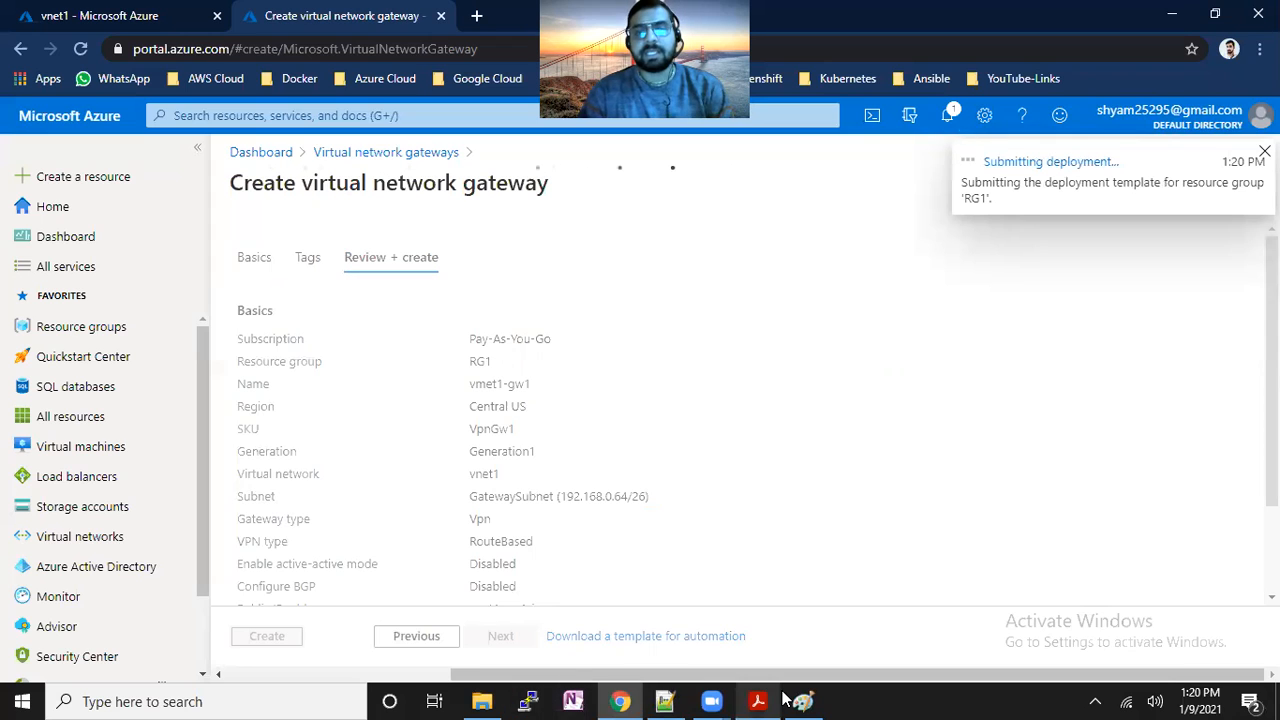
key(alt+Tab)
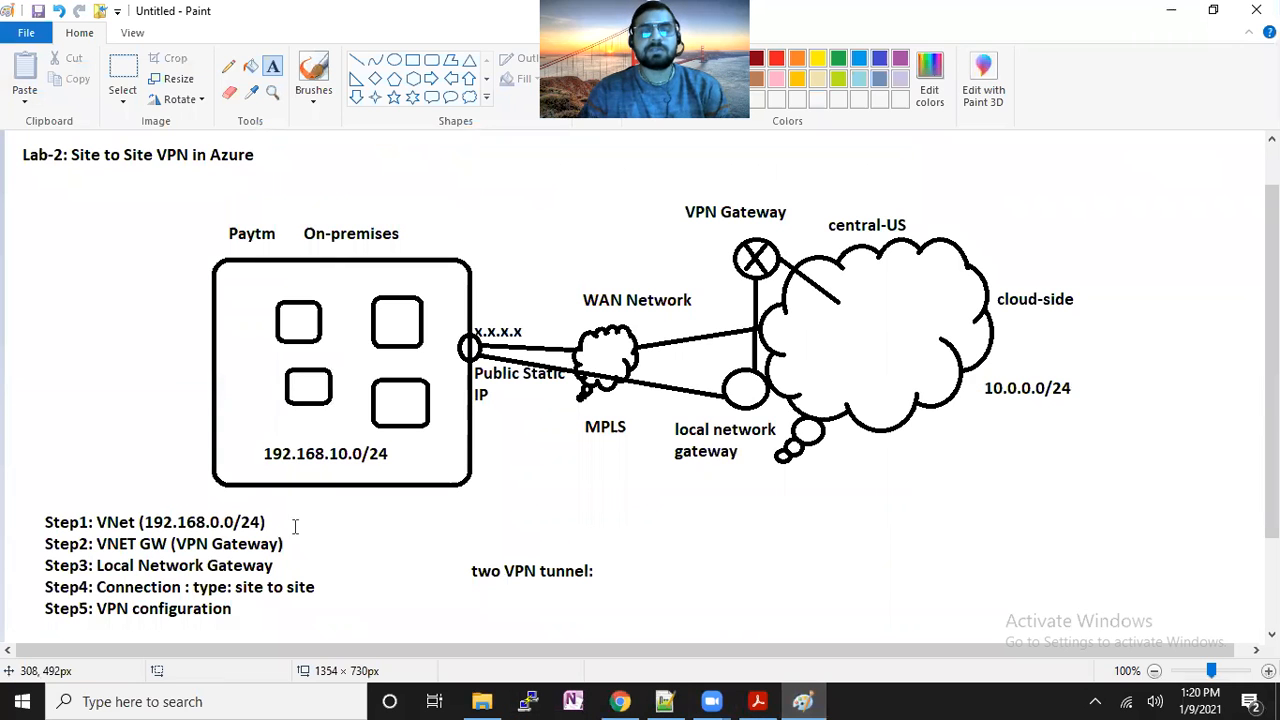
Add a '20 minutes' note left of the on-premises box, then return to the Azure portal.
click(163, 330)
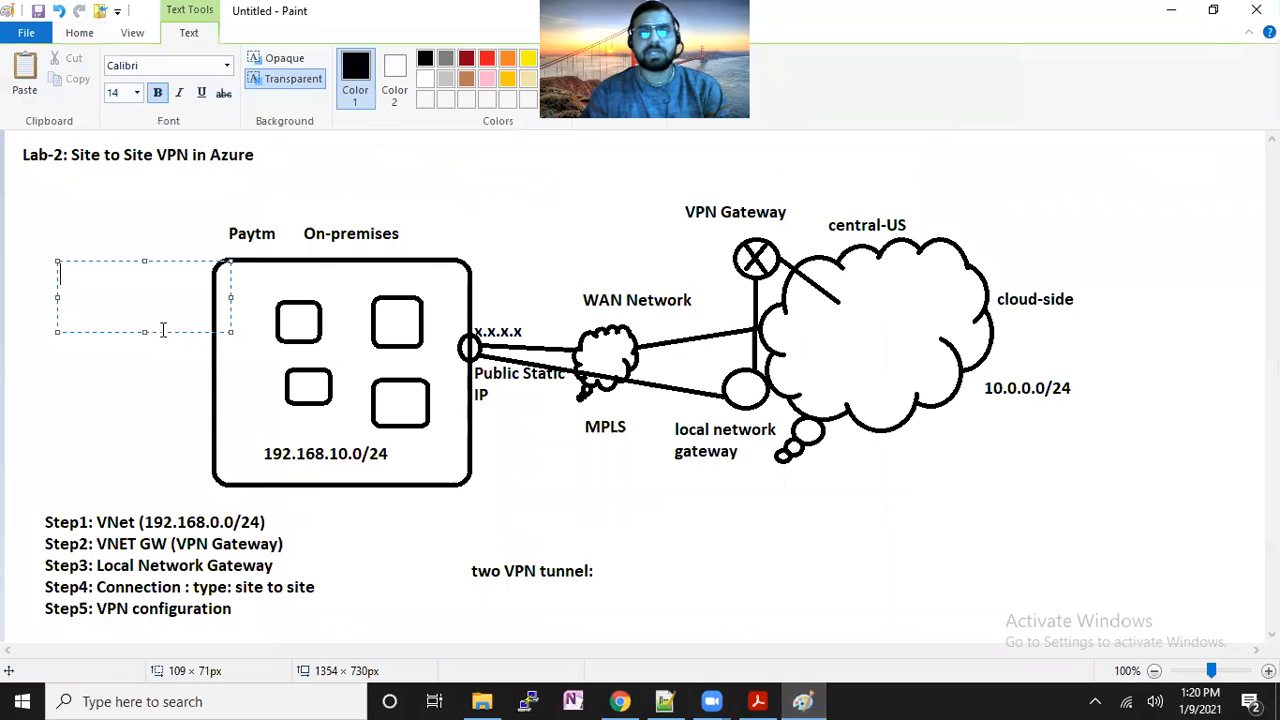
text(20 minut)
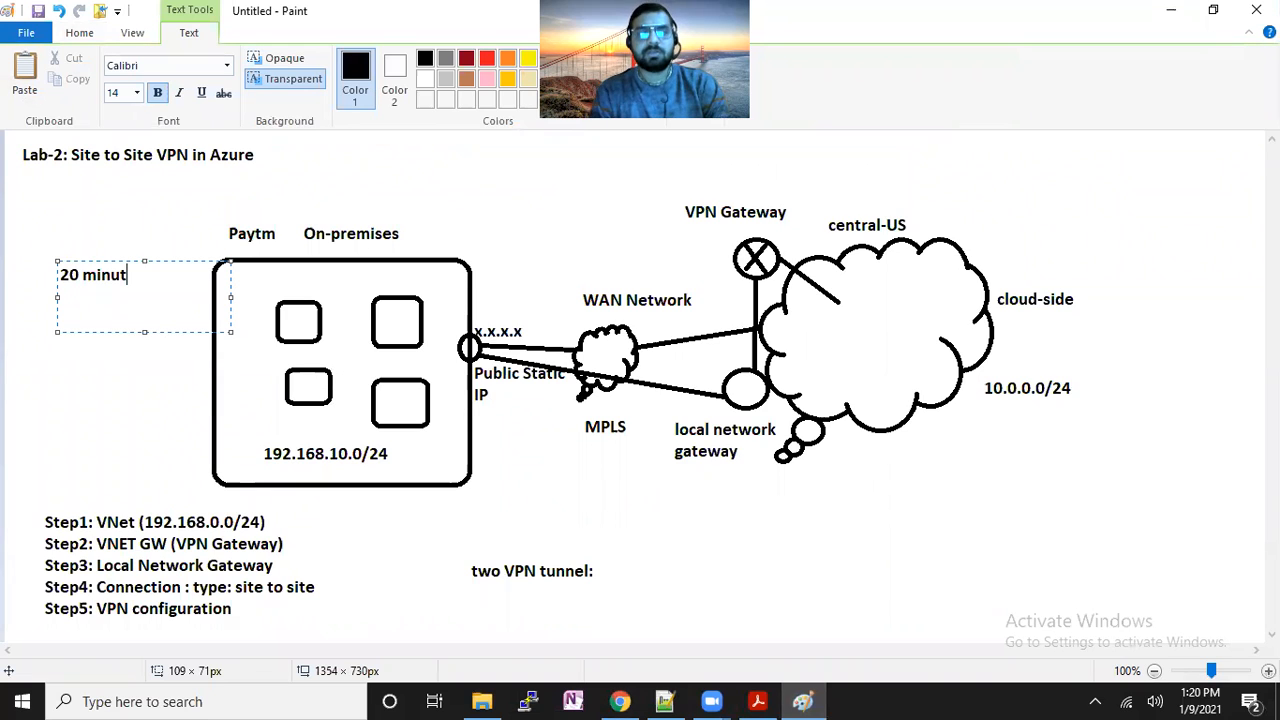
text(es)
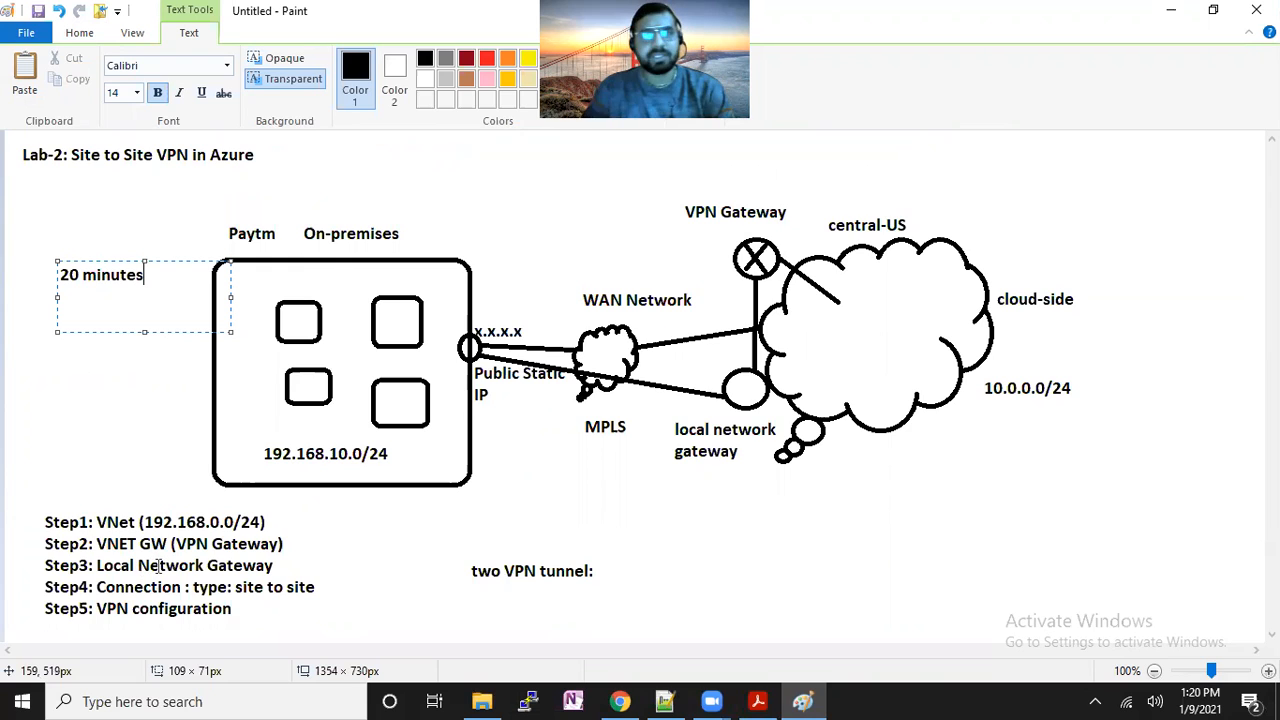
click(628, 701)
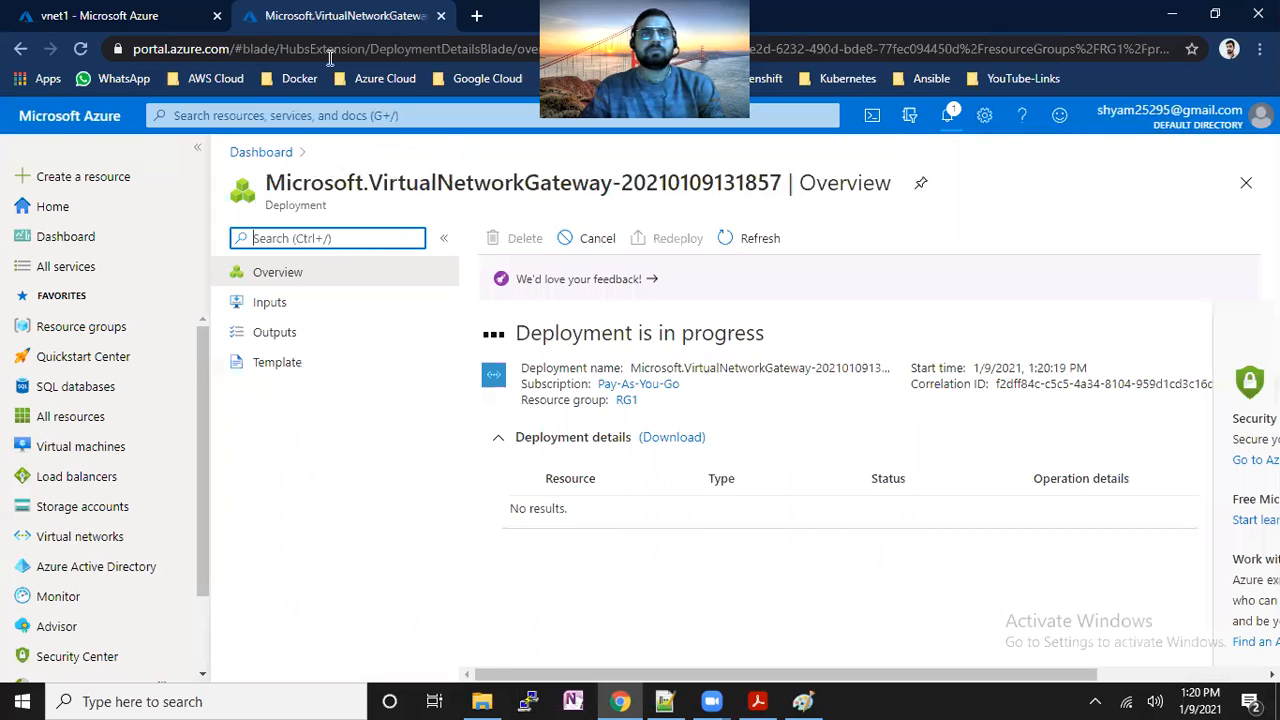
Search for local network gateways, start a new one and name it local-gw1.
click(296, 116)
text(local)
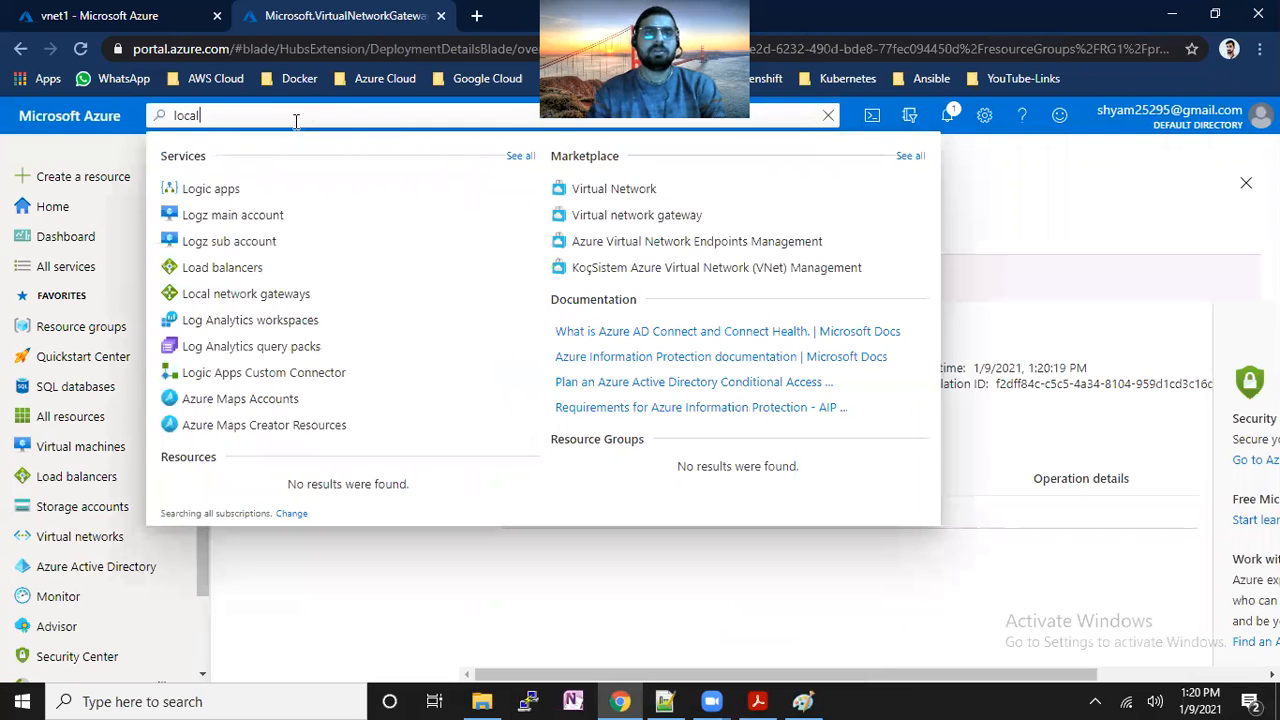
click(294, 189)
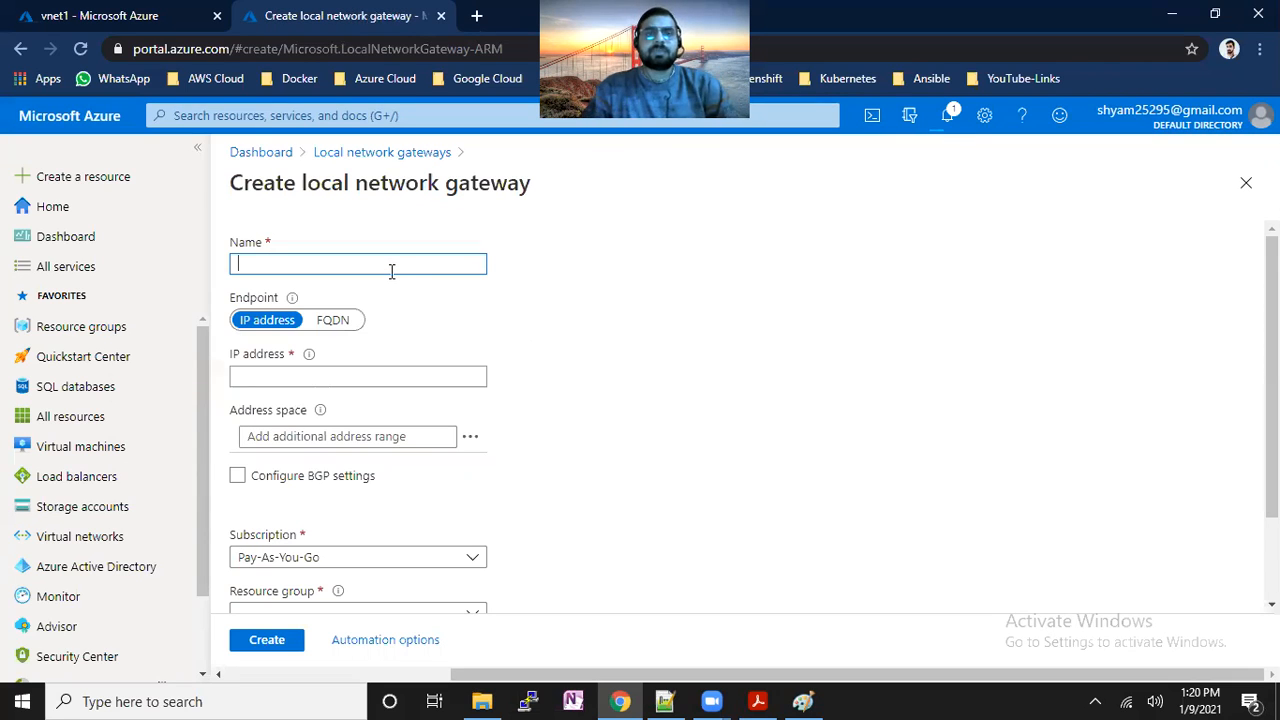
text(gw)
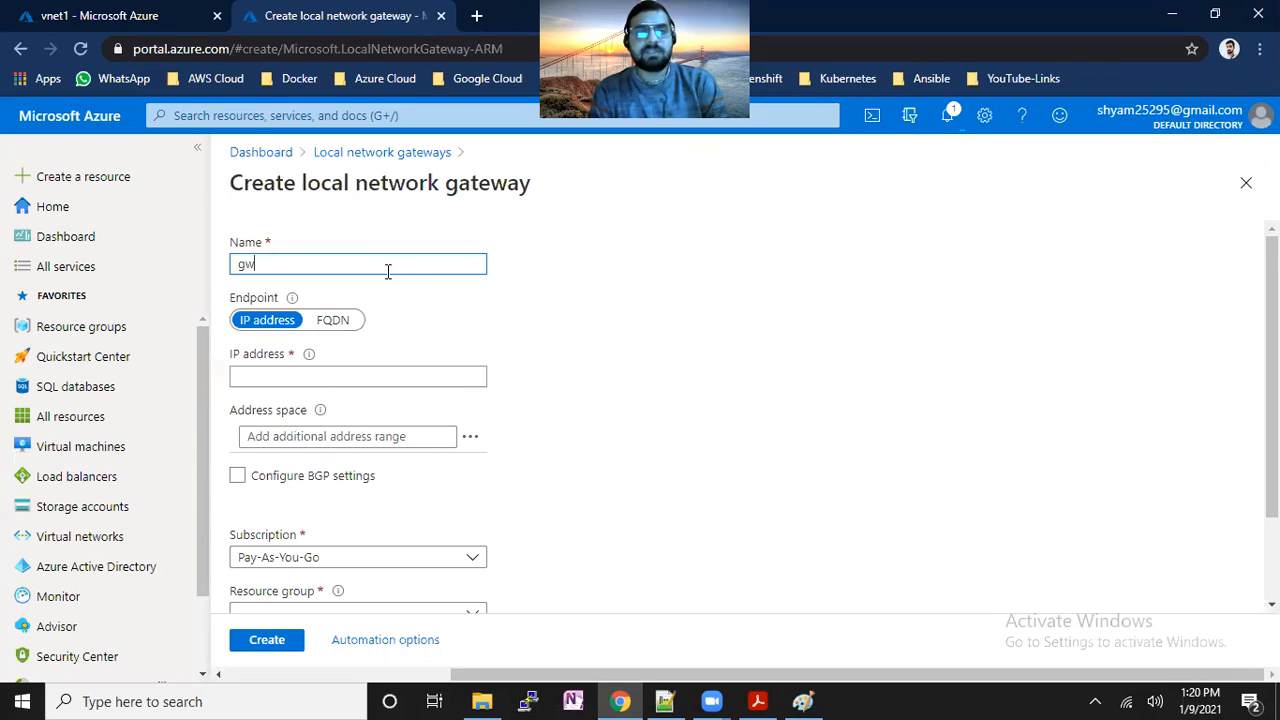
key(BackSpace)
key(BackSpace)
text(loca)
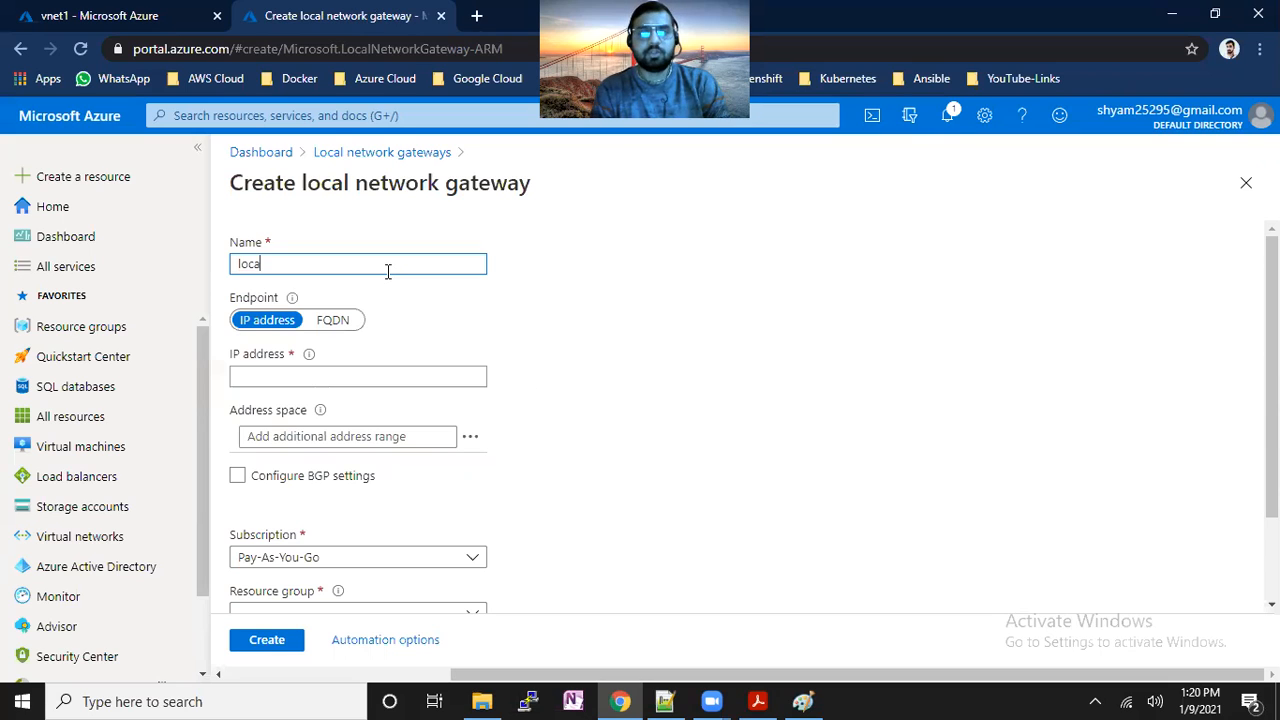
text(l-gw)
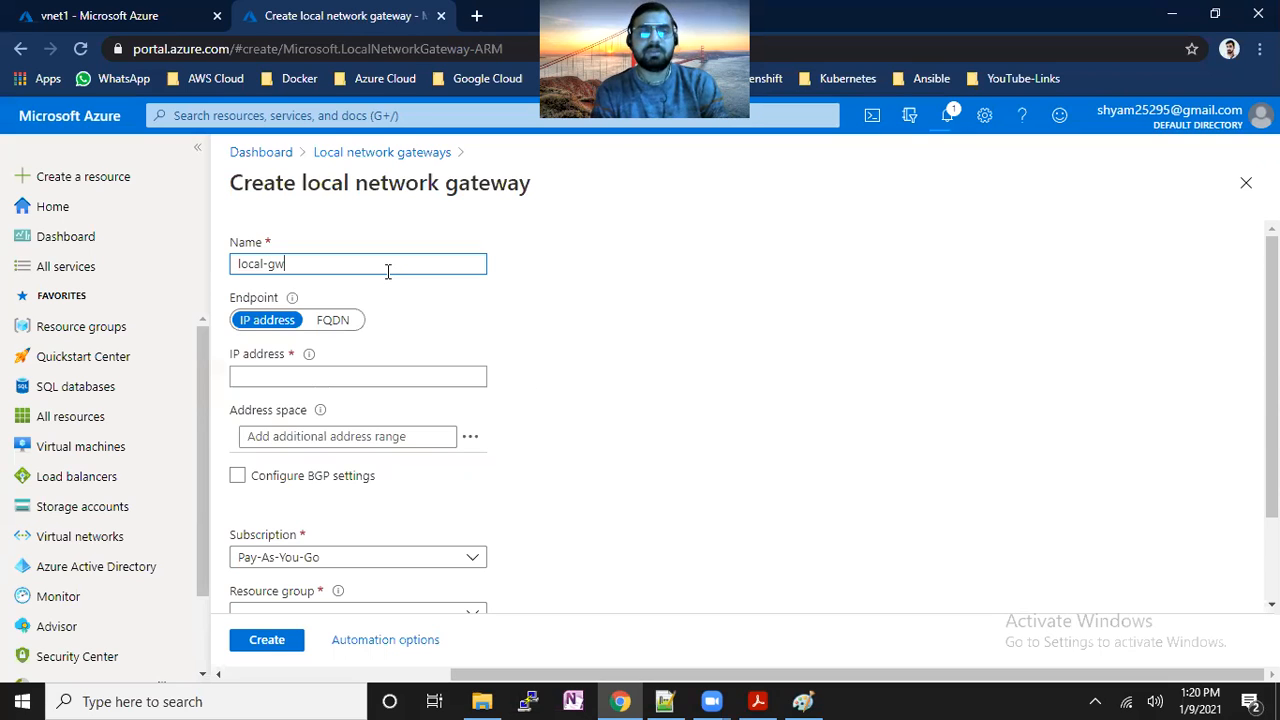
text(1)
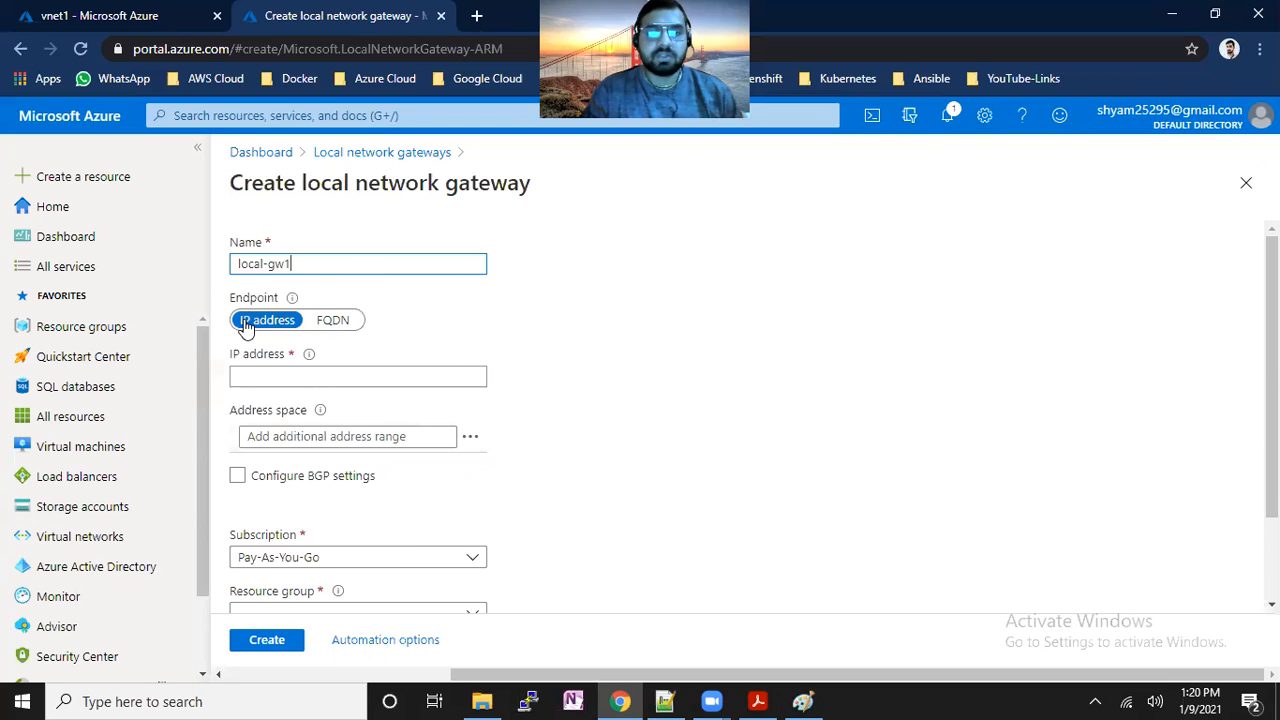
click(814, 700)
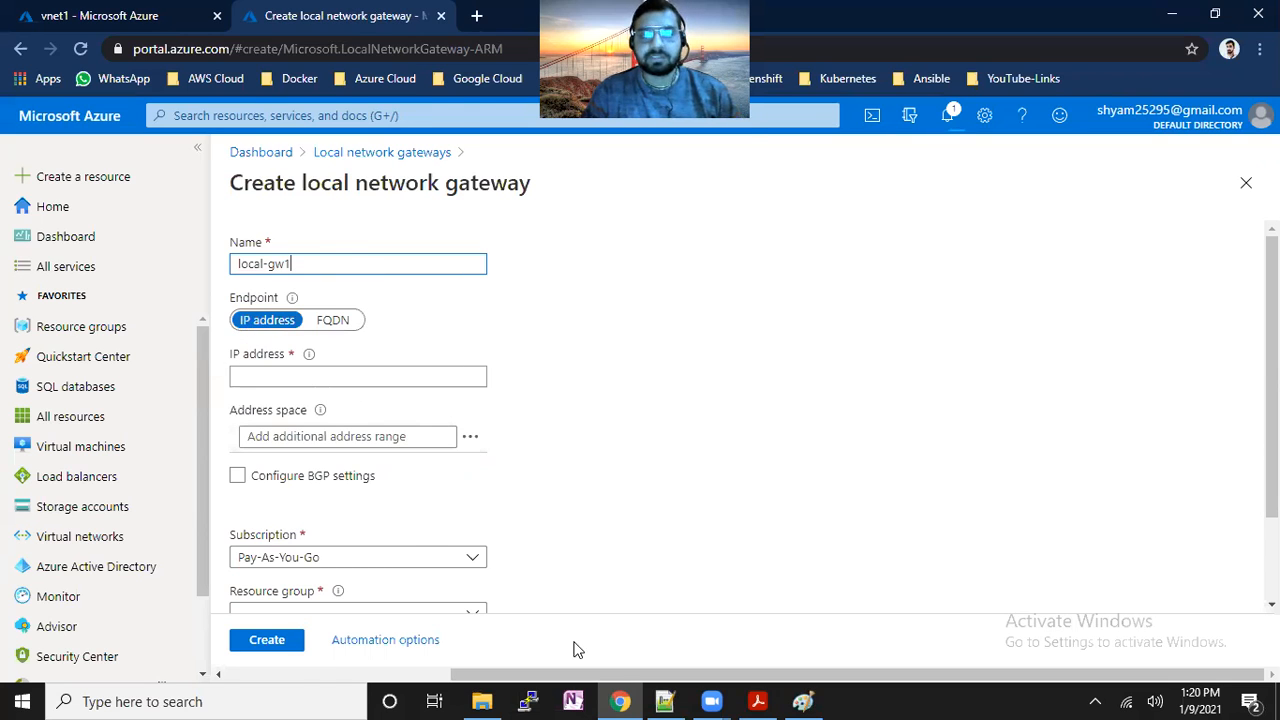
Draw a freehand arrow rising from the Public Static IP circle in the Paint diagram.
click(79, 33)
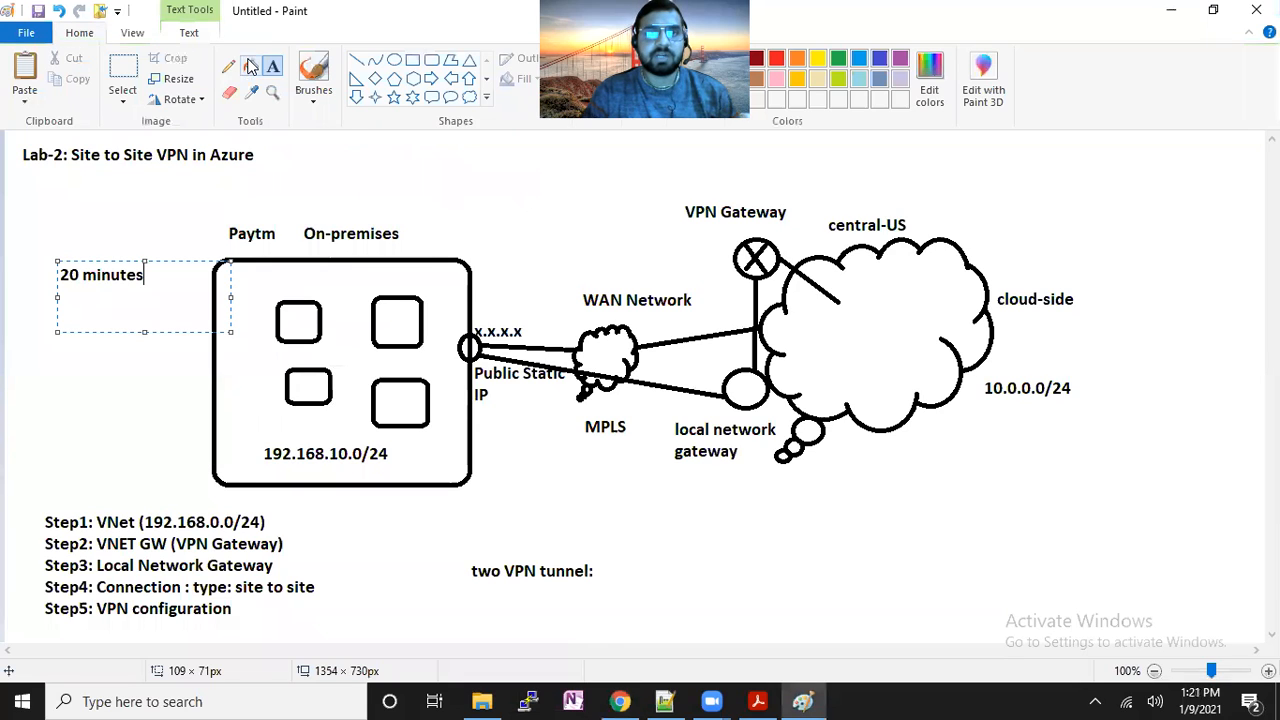
click(234, 66)
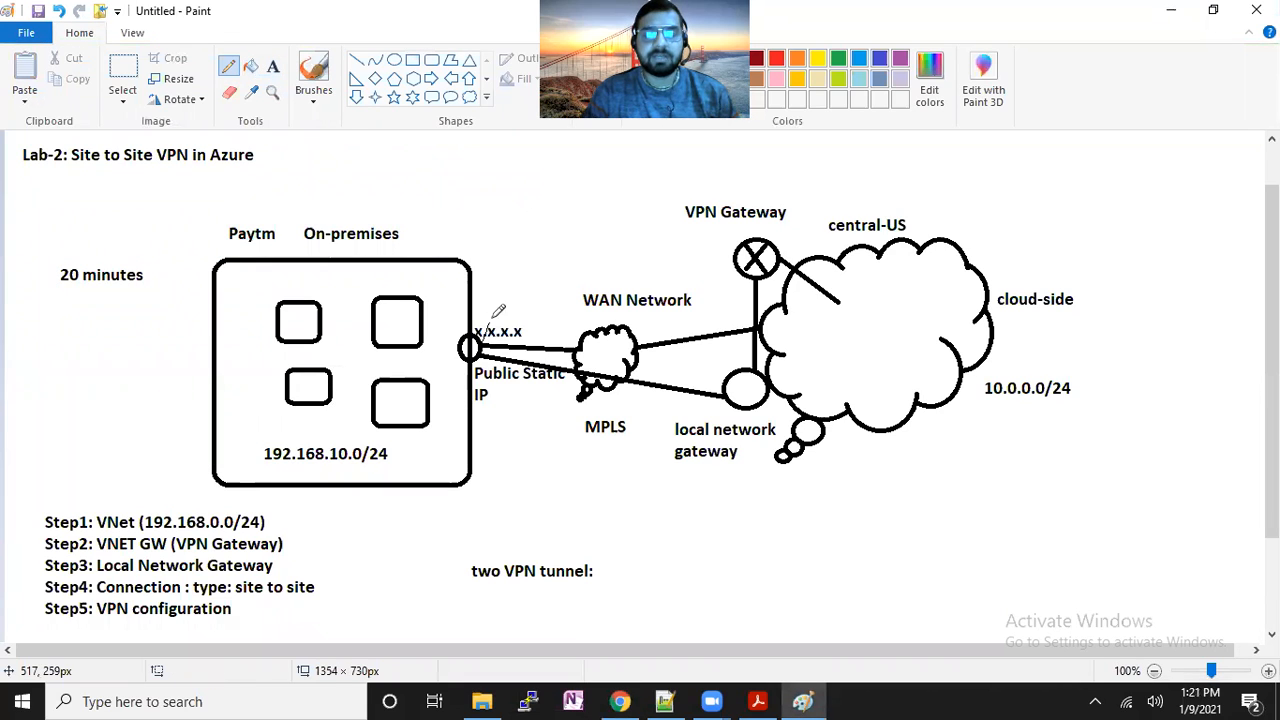
mouse_move(487, 338)
mouse_down()
mouse_move(517, 256)
mouse_move(519, 285)
mouse_up()
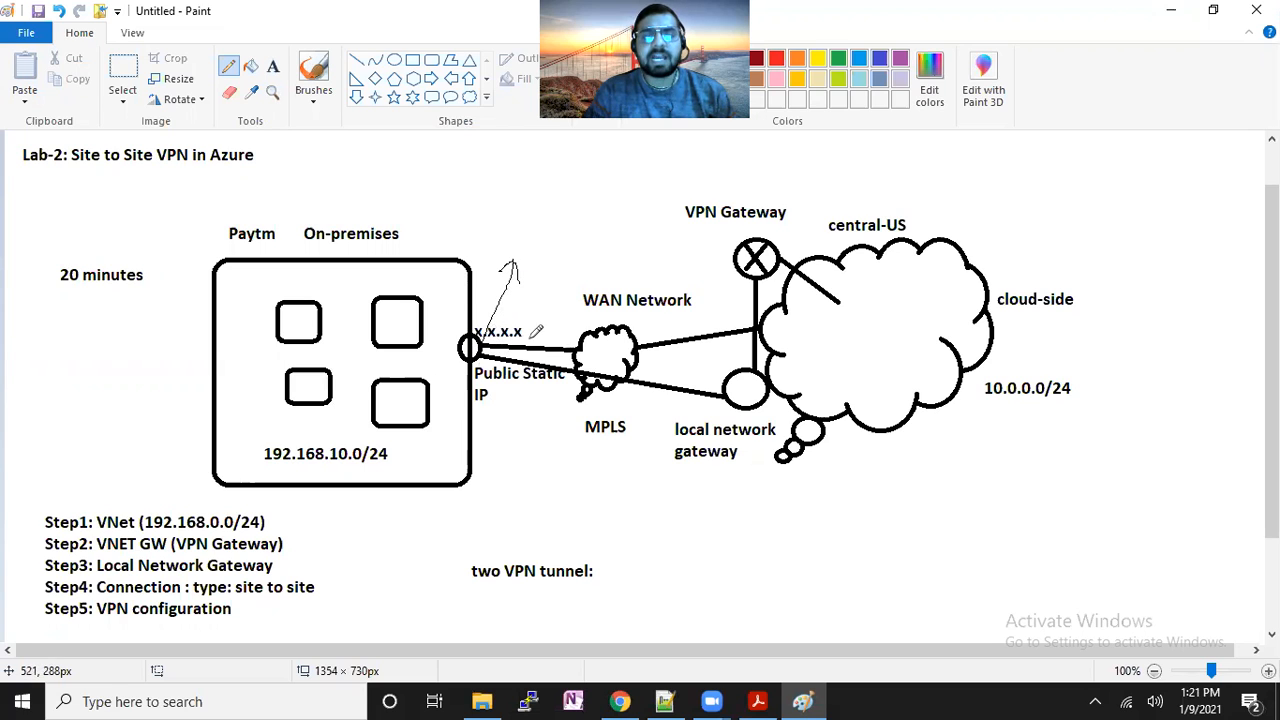
click(618, 700)
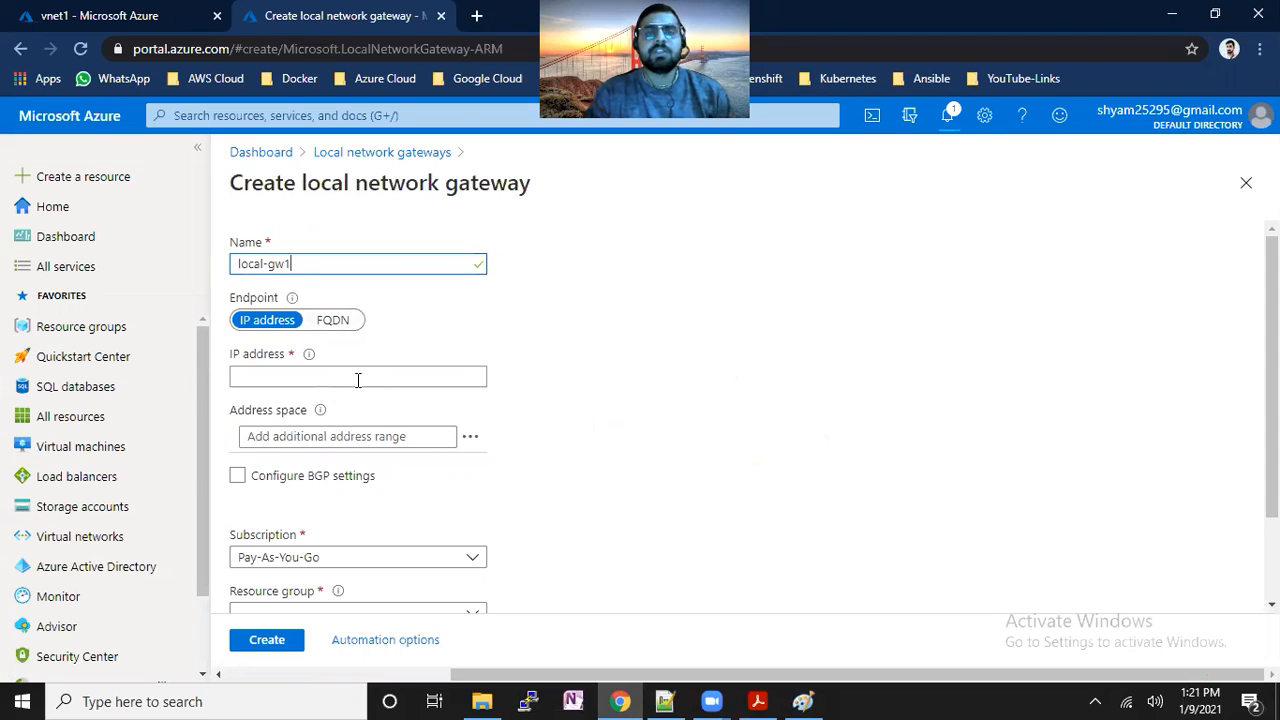
Keep local-gw1's endpoint as IP address, leaving its IP address field empty.
click(338, 321)
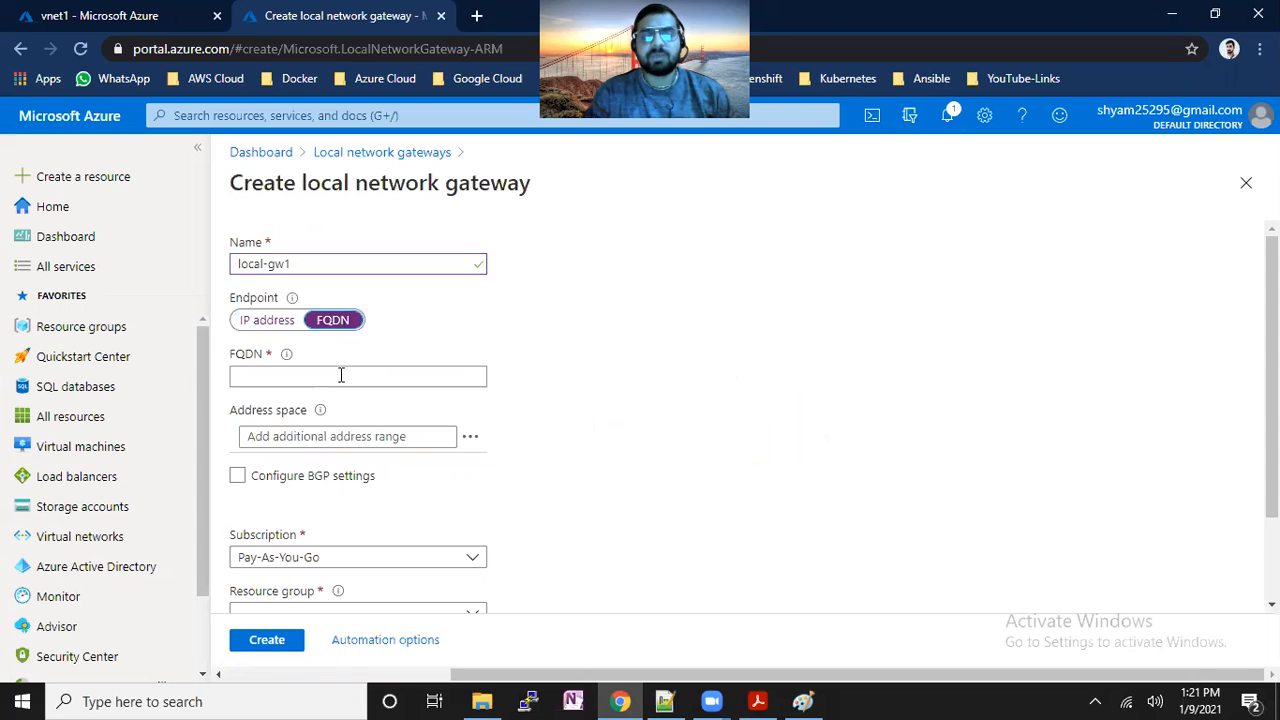
click(272, 322)
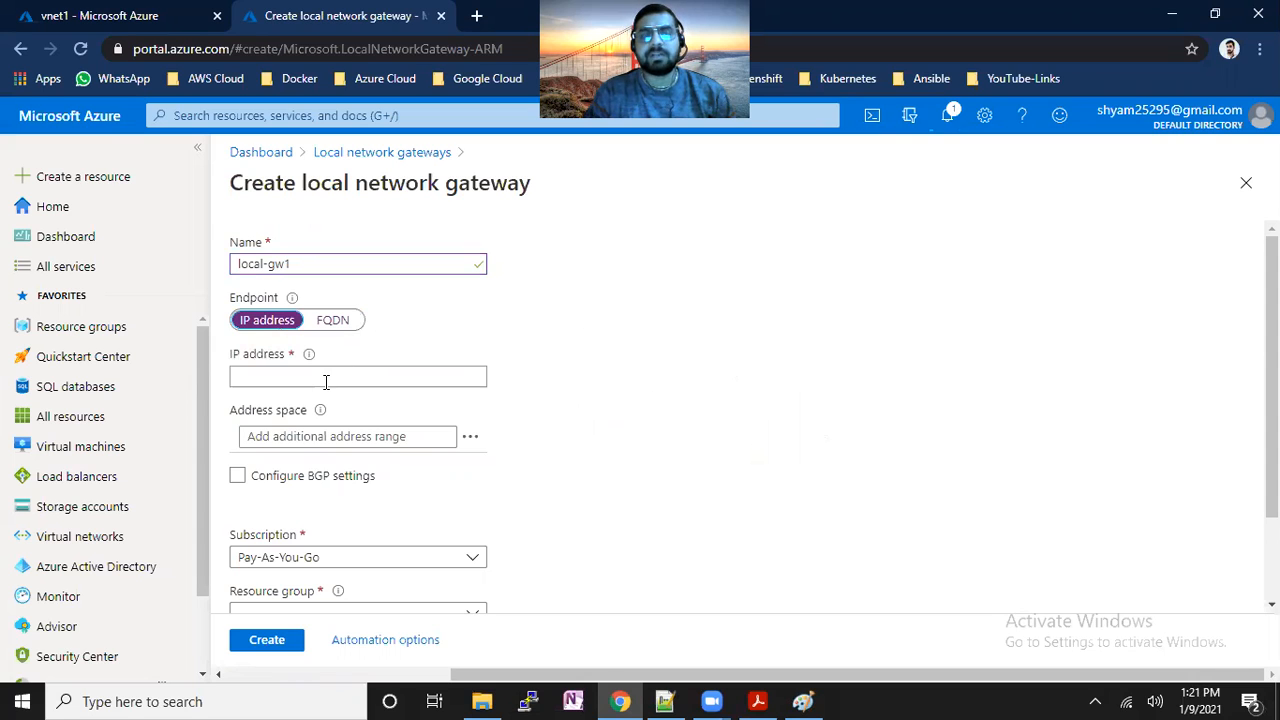
click(326, 381)
click(506, 338)
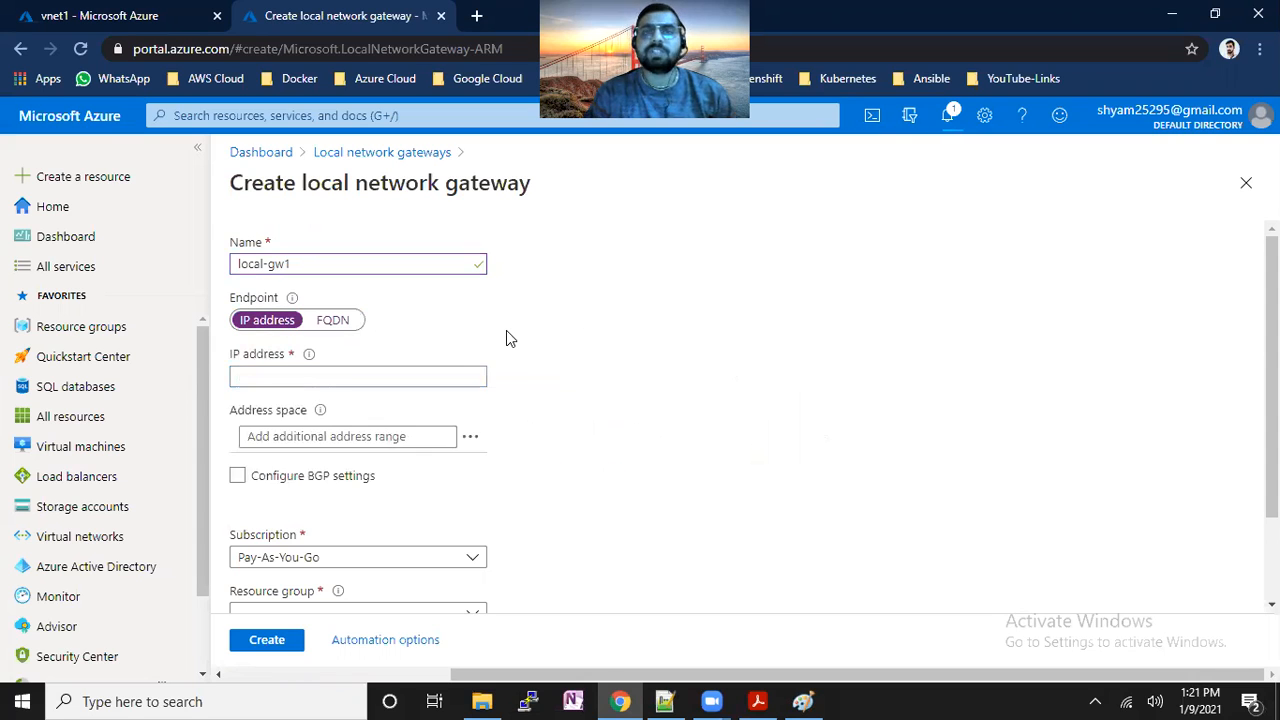
Add a '????' text label left of the on-premises box in Paint.
click(803, 701)
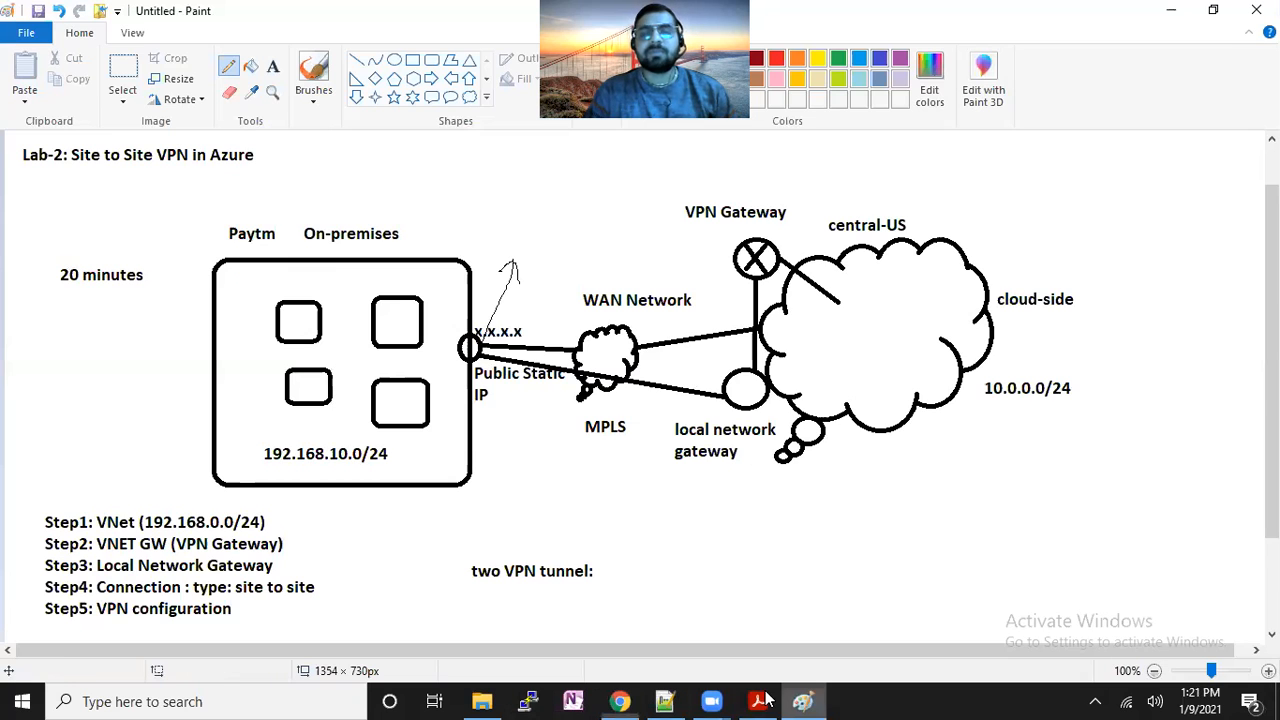
click(272, 66)
drag(10, 333, 183, 411)
text(????)
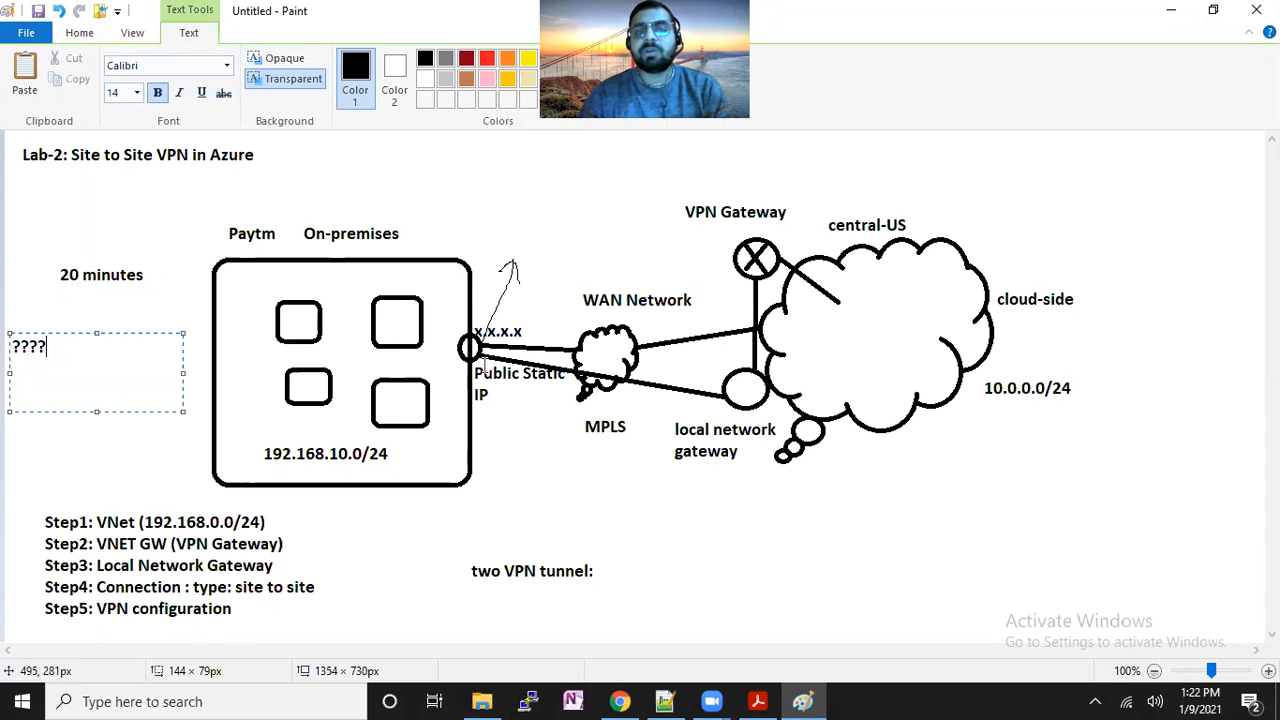
Write 24.102.10.130 under Public Static IP and copy it.
drag(481, 425, 654, 495)
text(24.1)
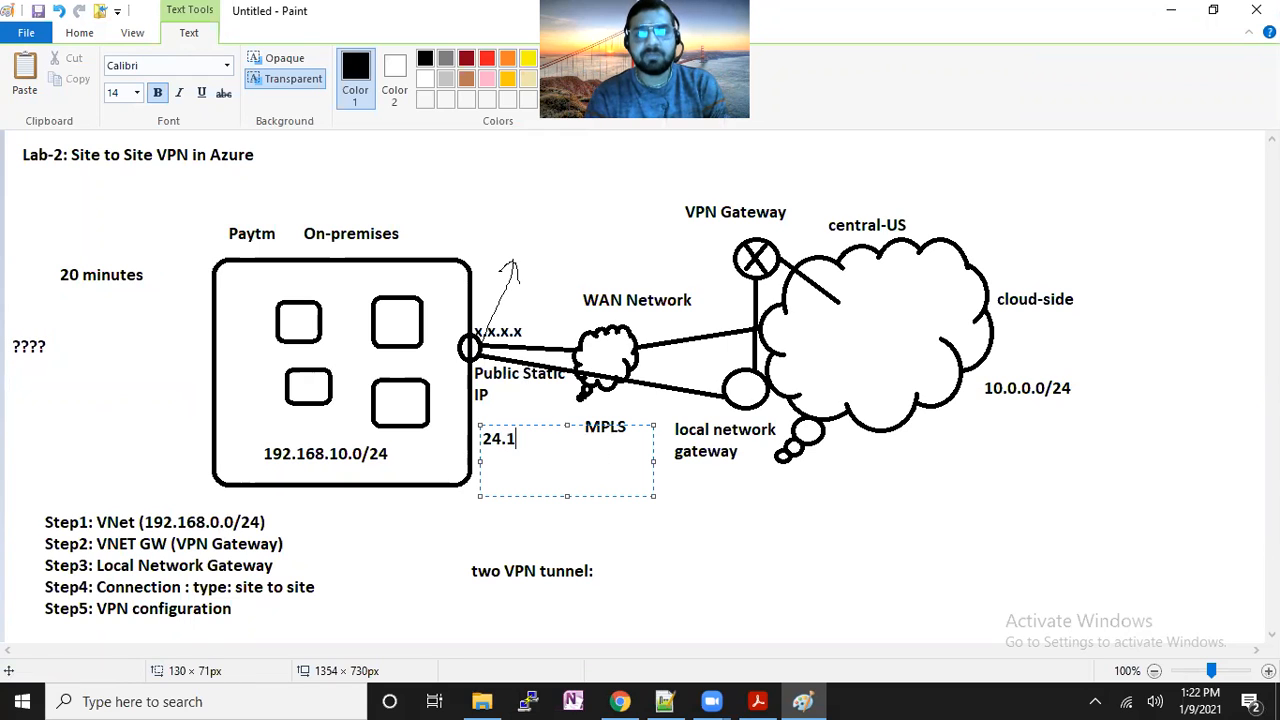
text(02.10.)
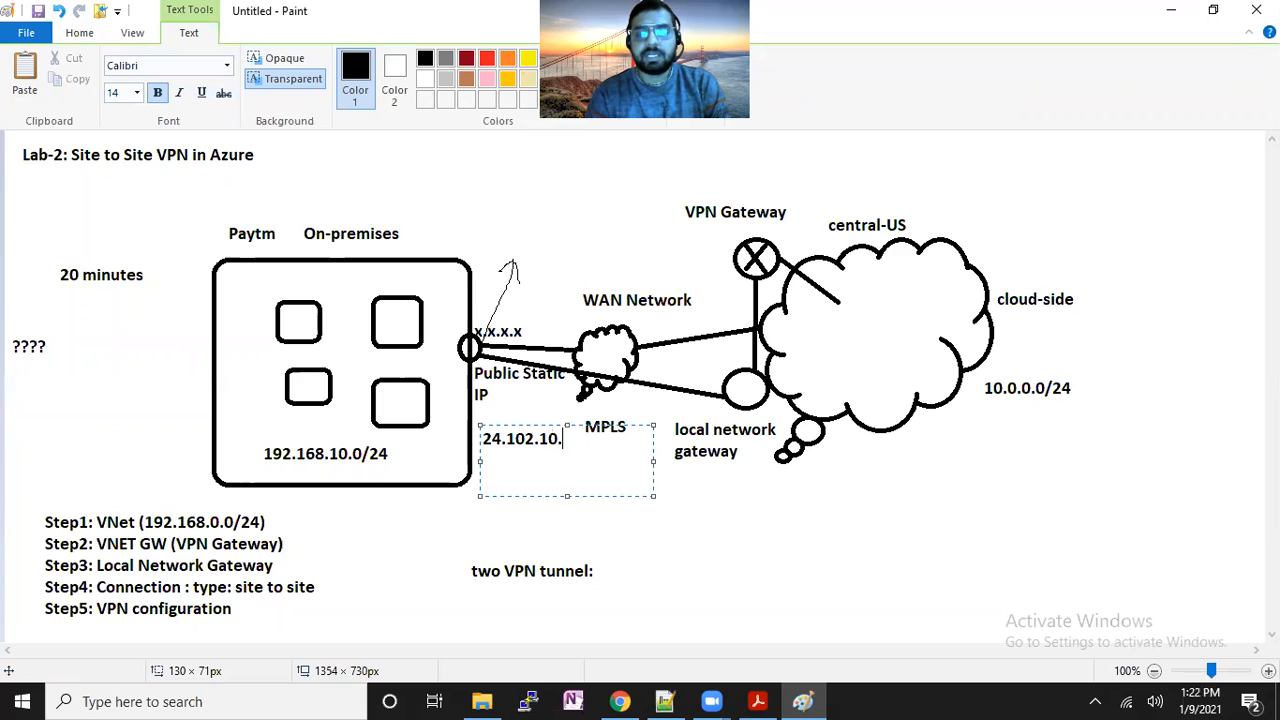
text(130)
key(ctrl+a)
key(ctrl+c)
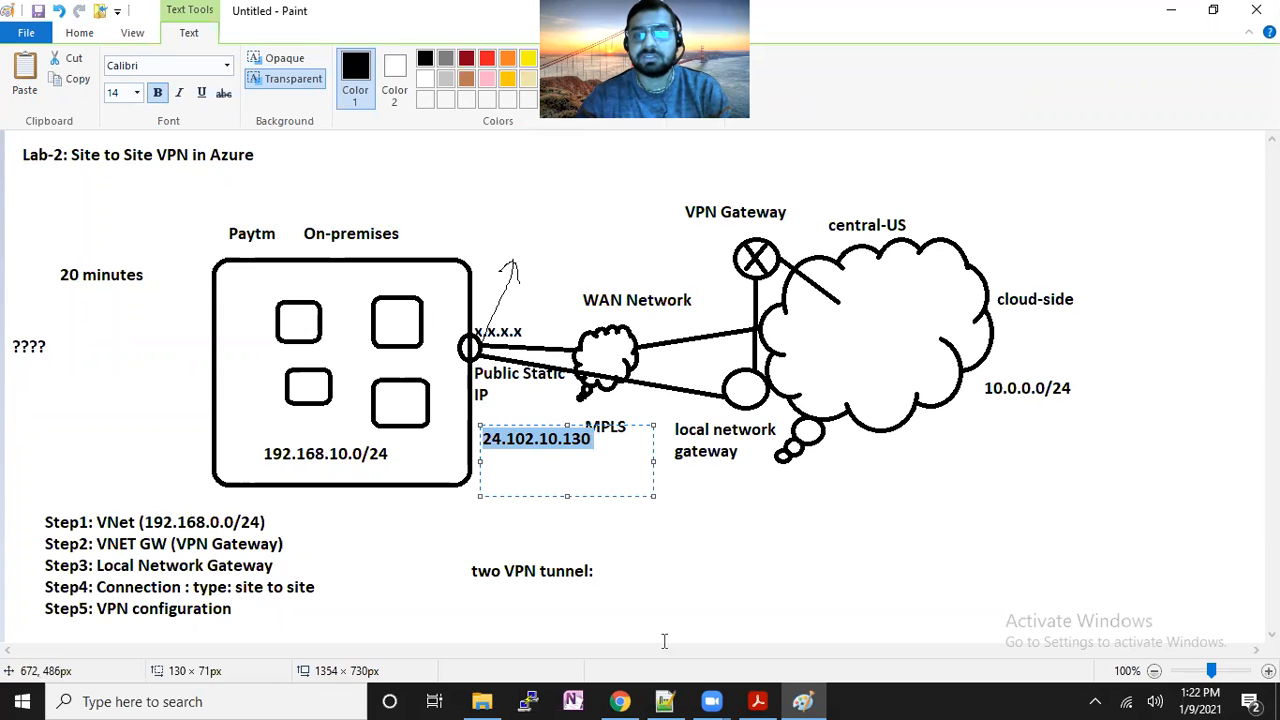
click(620, 701)
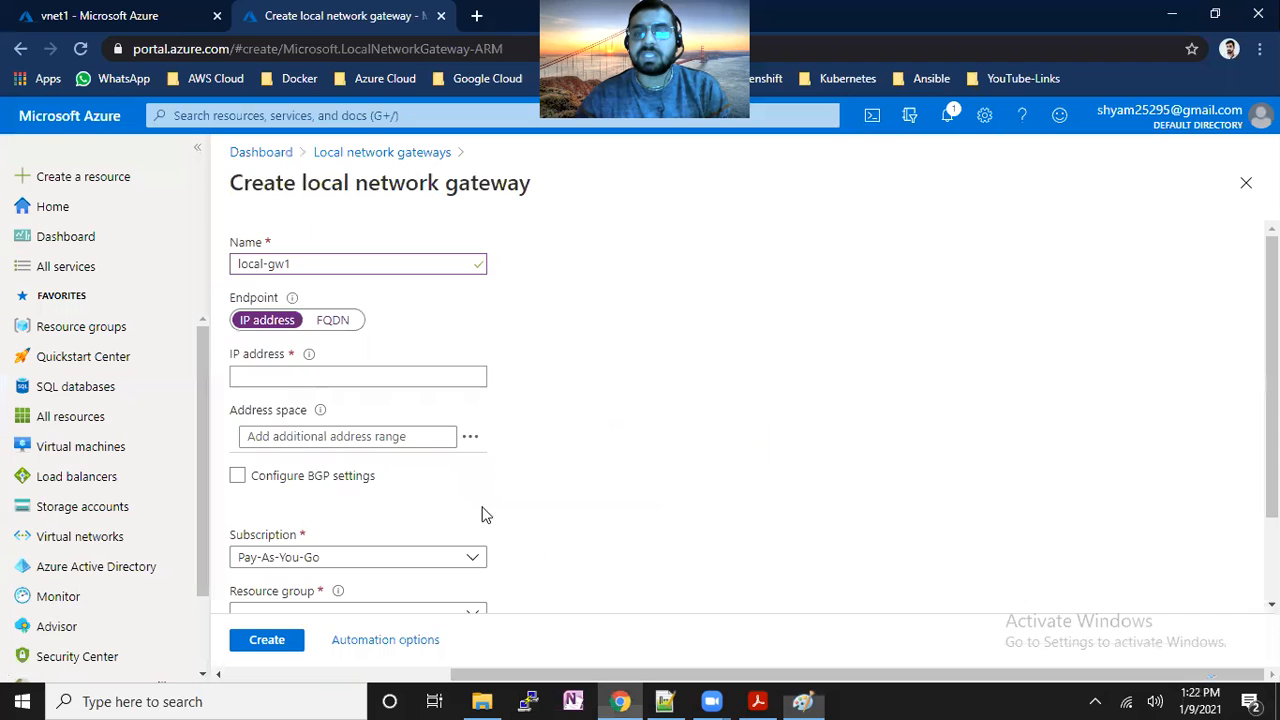
Paste 24.102.10.130 as local-gw1's IP address and let it validate.
click(292, 380)
key(ctrl+v)
click(847, 498)
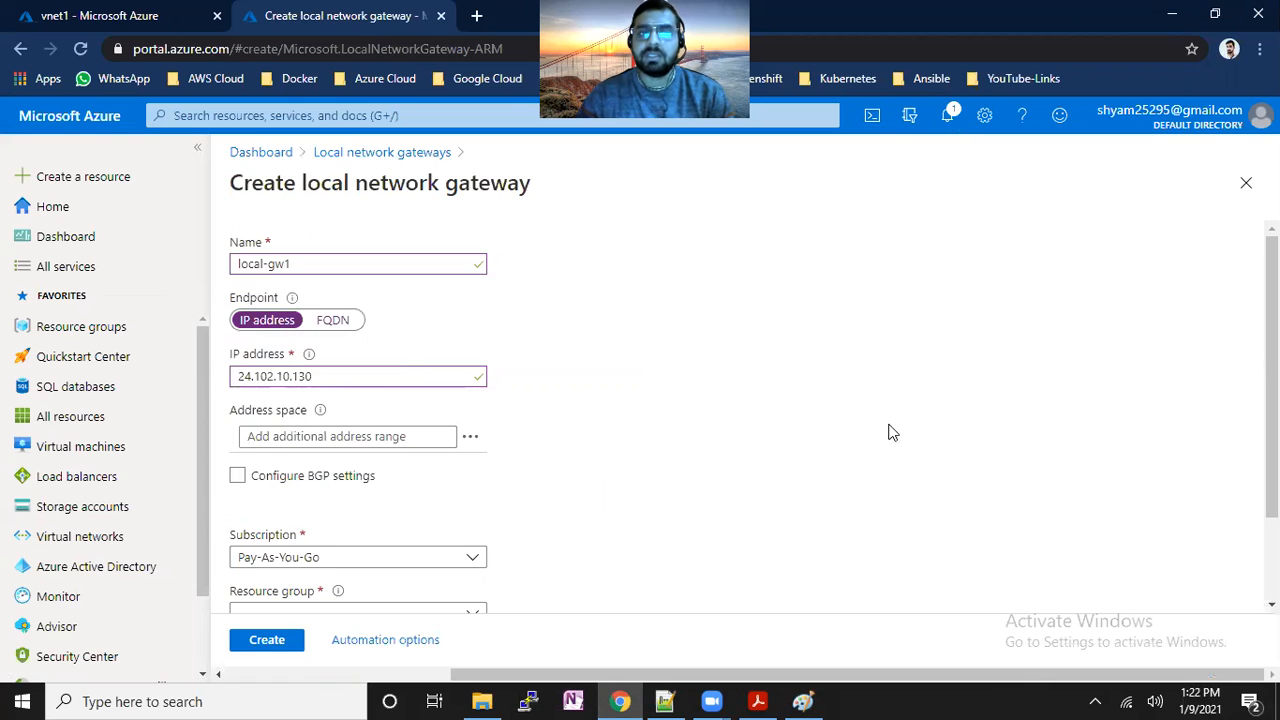
scroll(643, 350, down, 2)
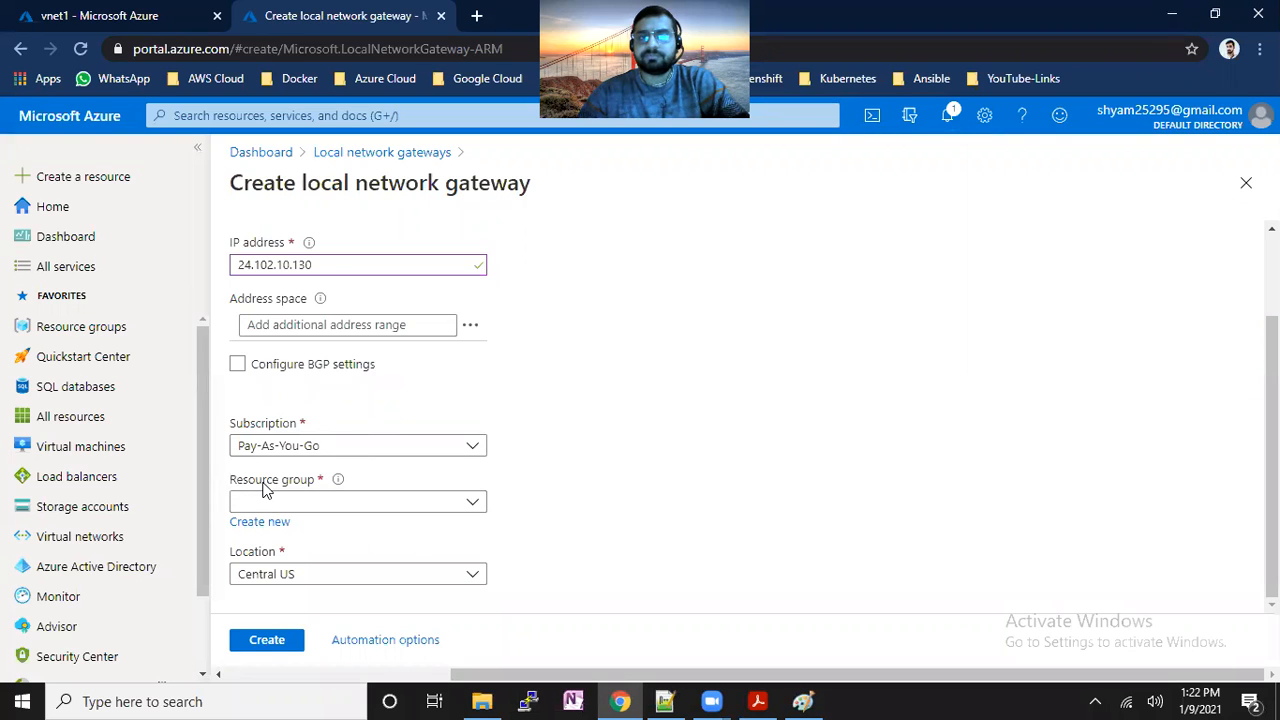
mouse_move(321, 304)
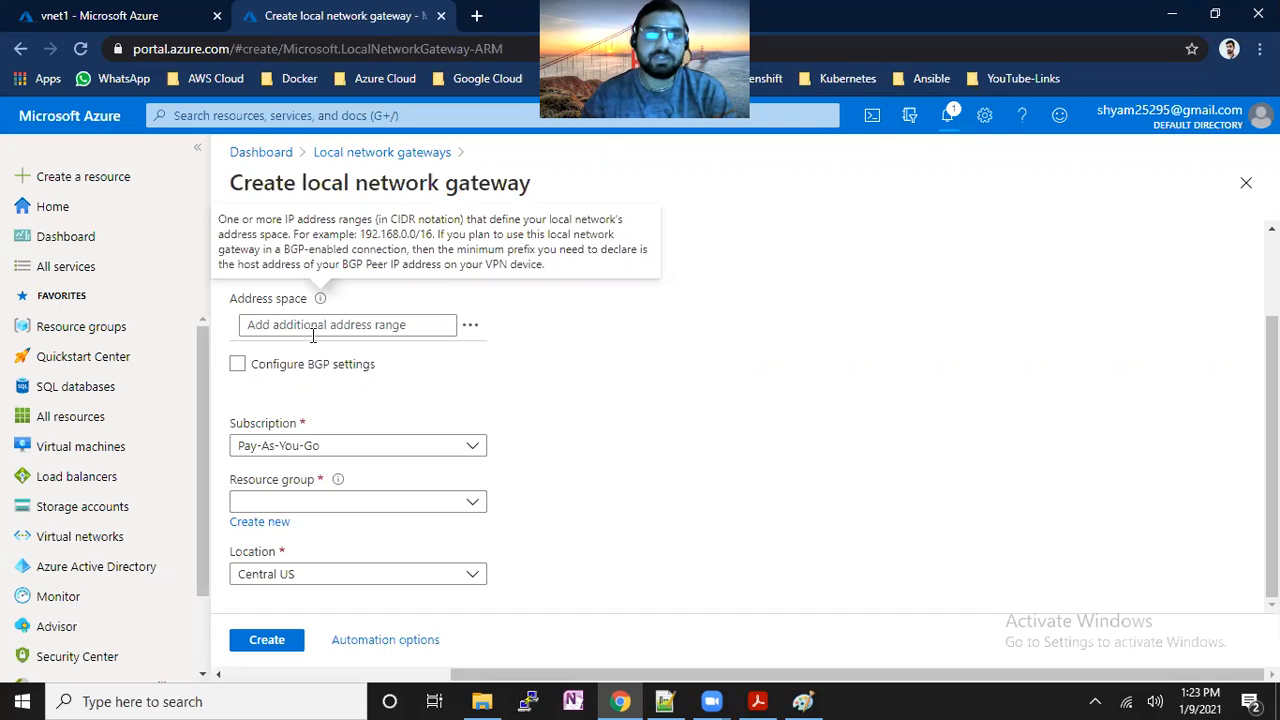
Enter 192.168.10.0/24 as the local gateway's address space.
click(312, 330)
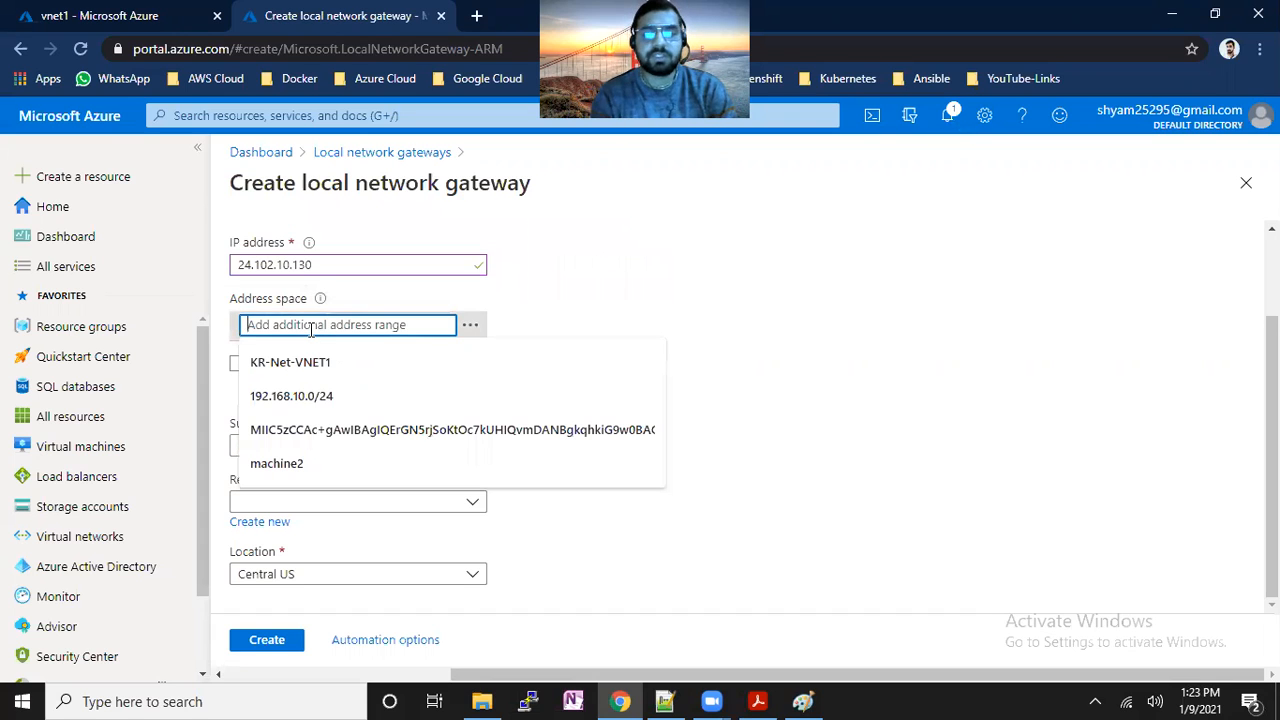
text(192.168.10.0/2)
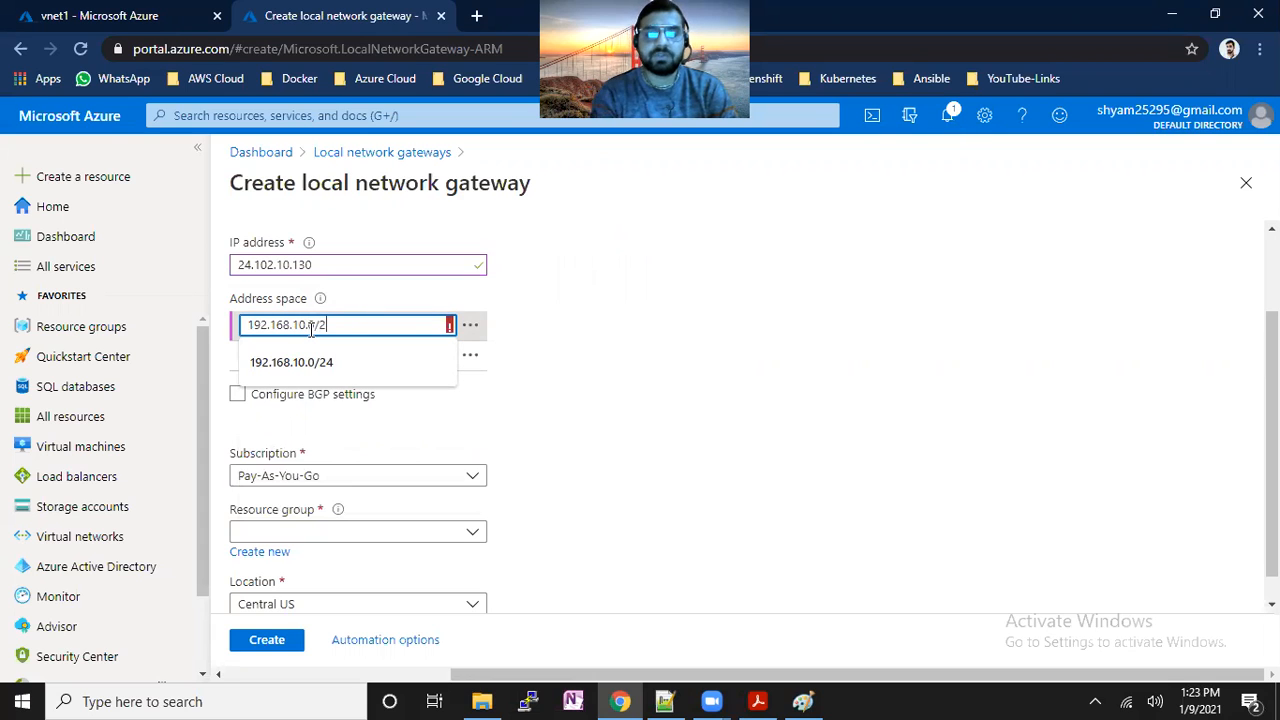
text(4)
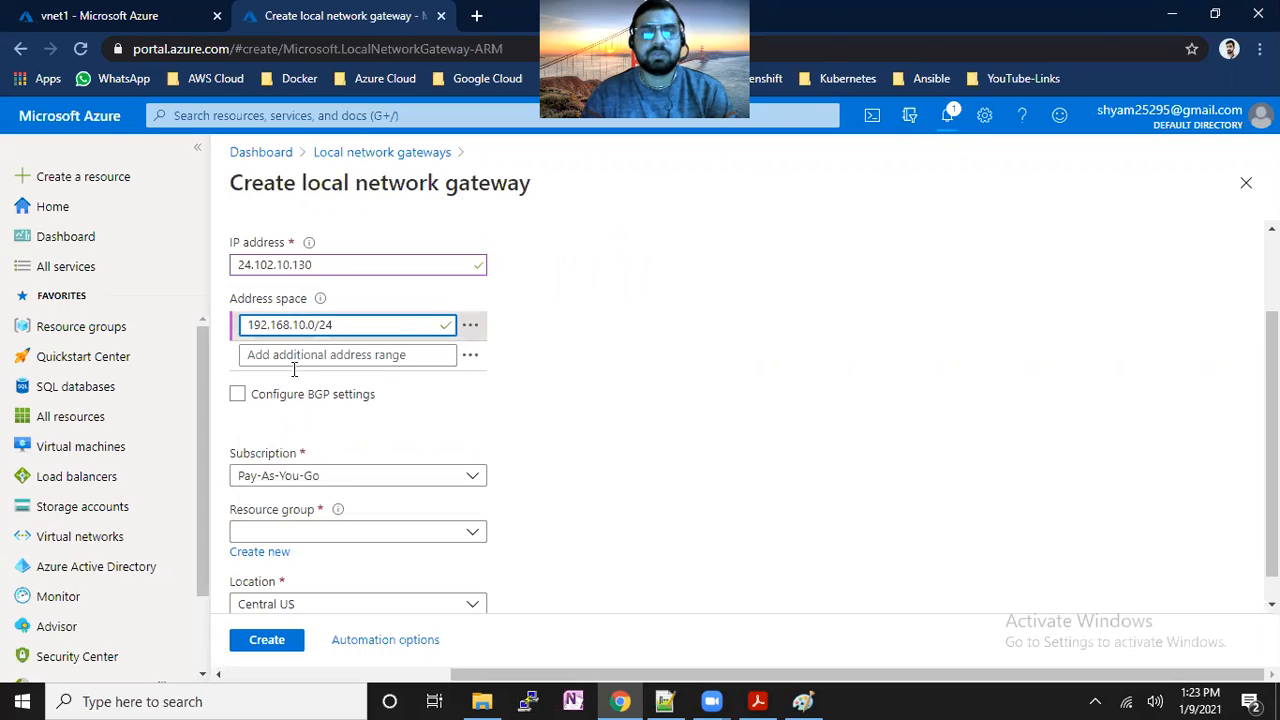
drag(326, 264, 241, 266)
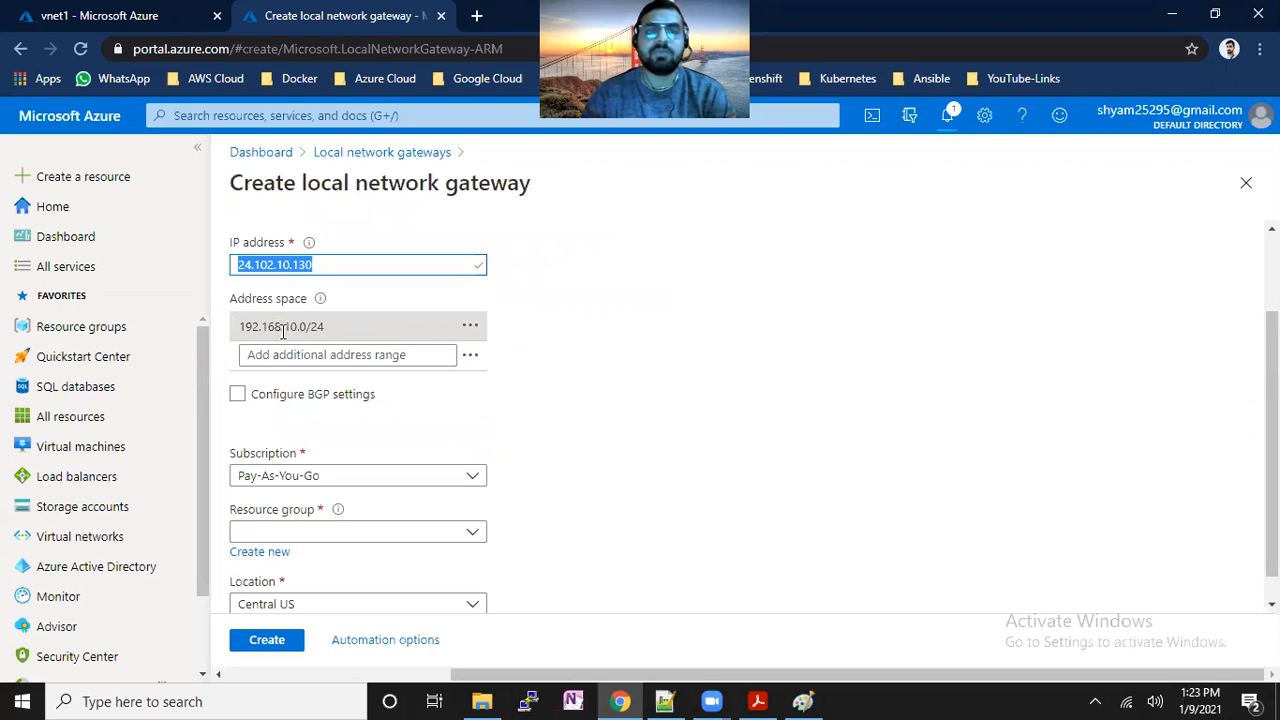
click(797, 357)
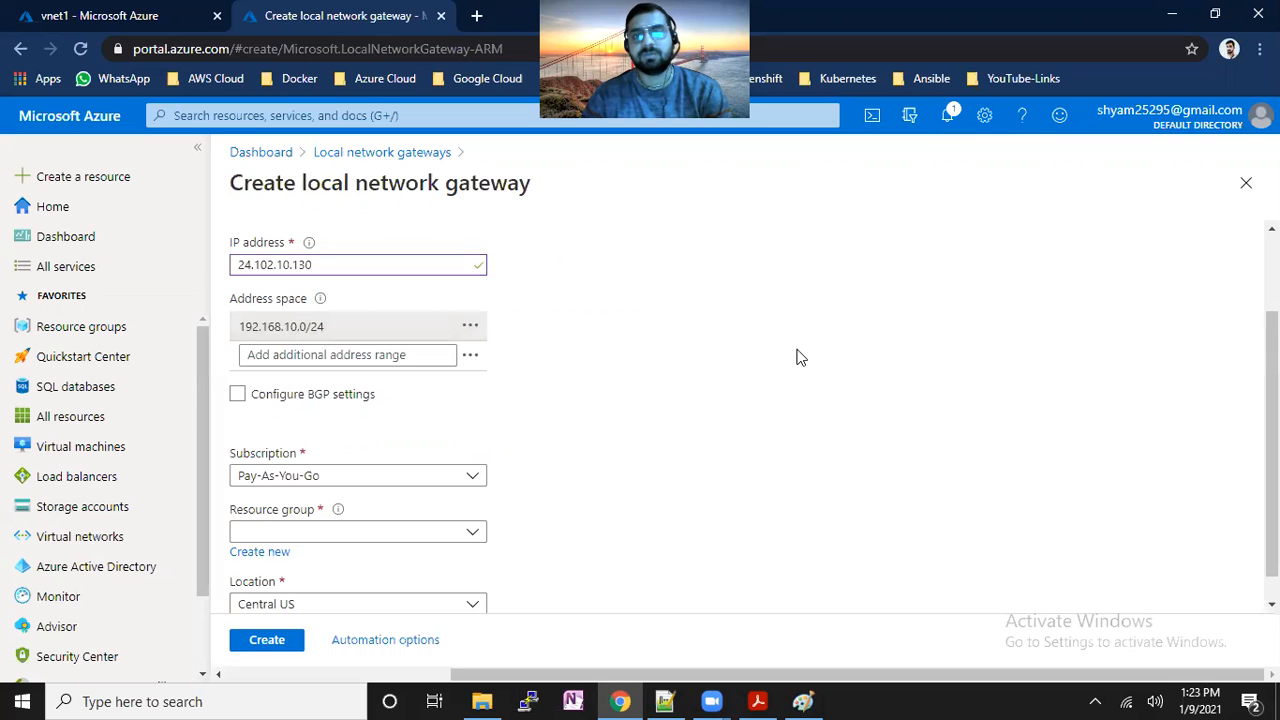
Set the resource group to RG1 and create the local network gateway.
scroll(745, 452, down, 1)
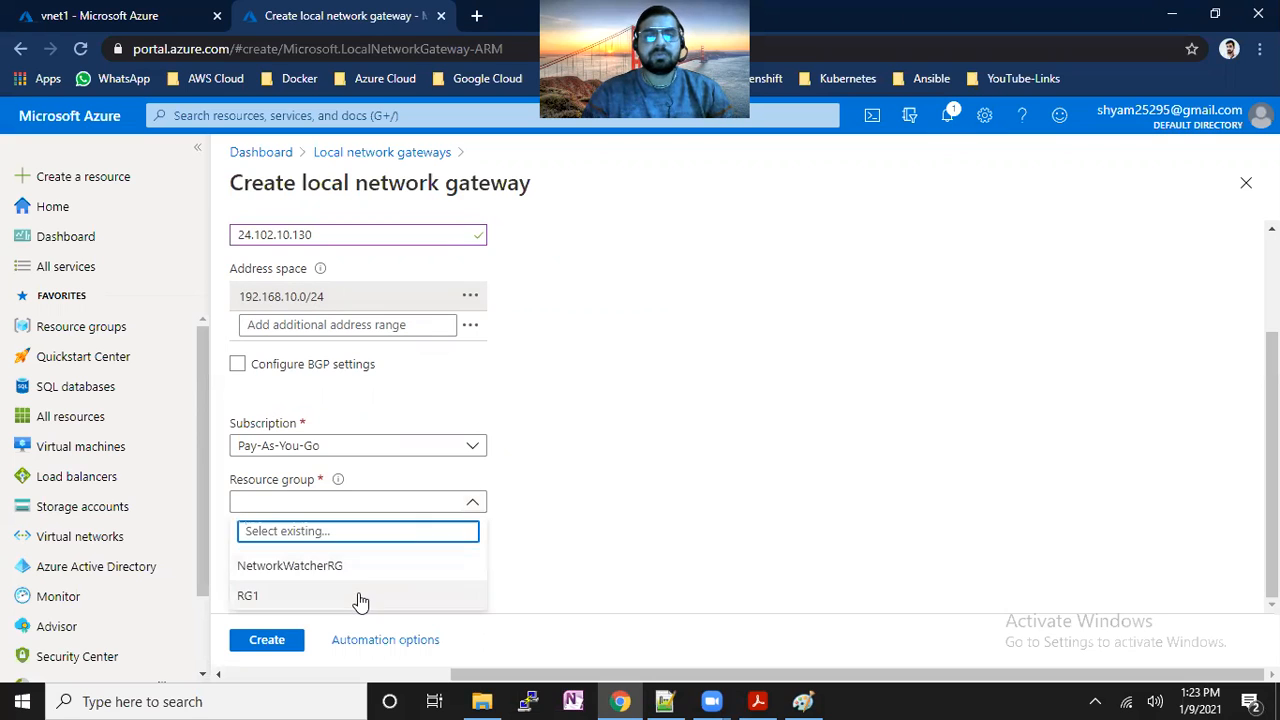
click(357, 597)
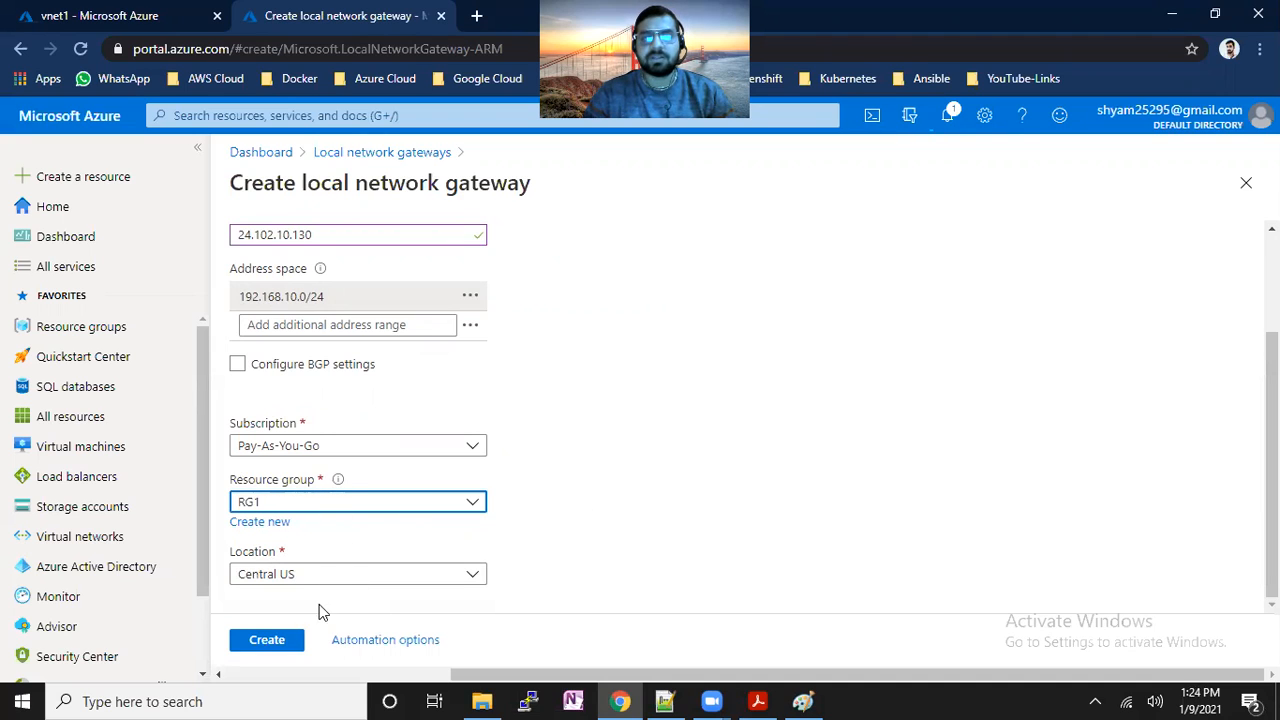
click(283, 645)
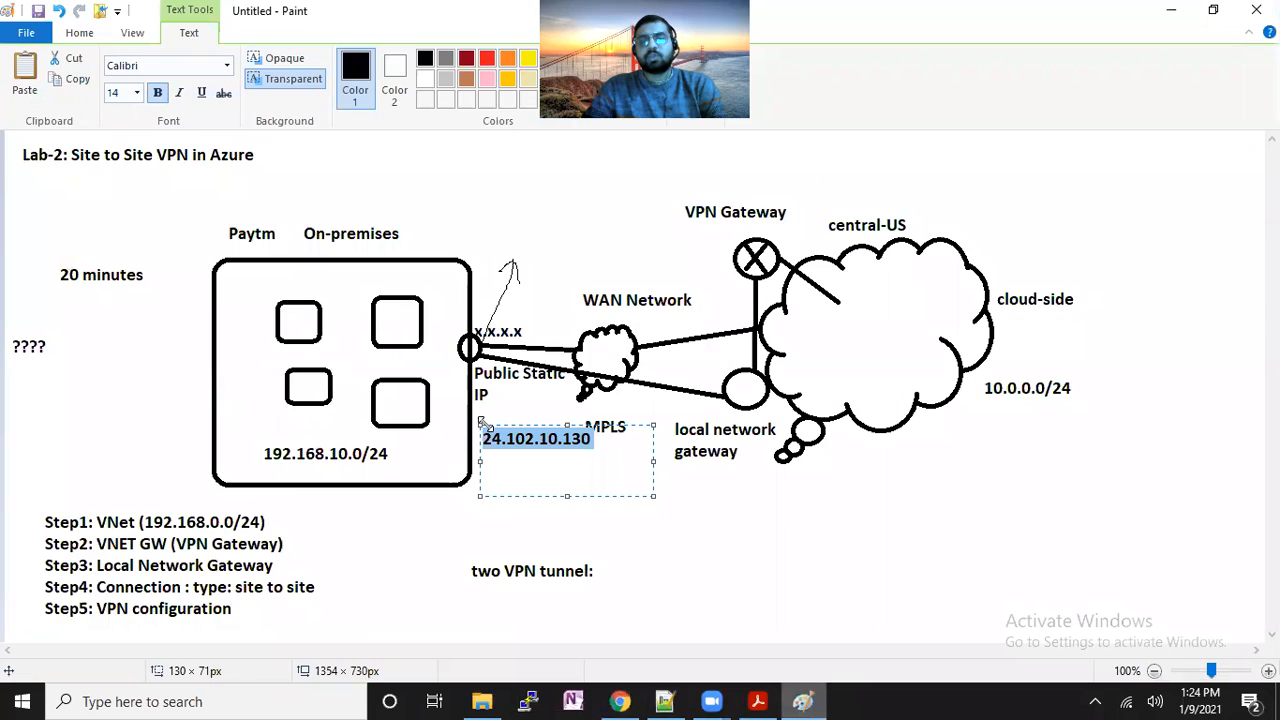
Bring the Paint VPN diagram back, out of text editing and ready for drawing.
click(803, 701)
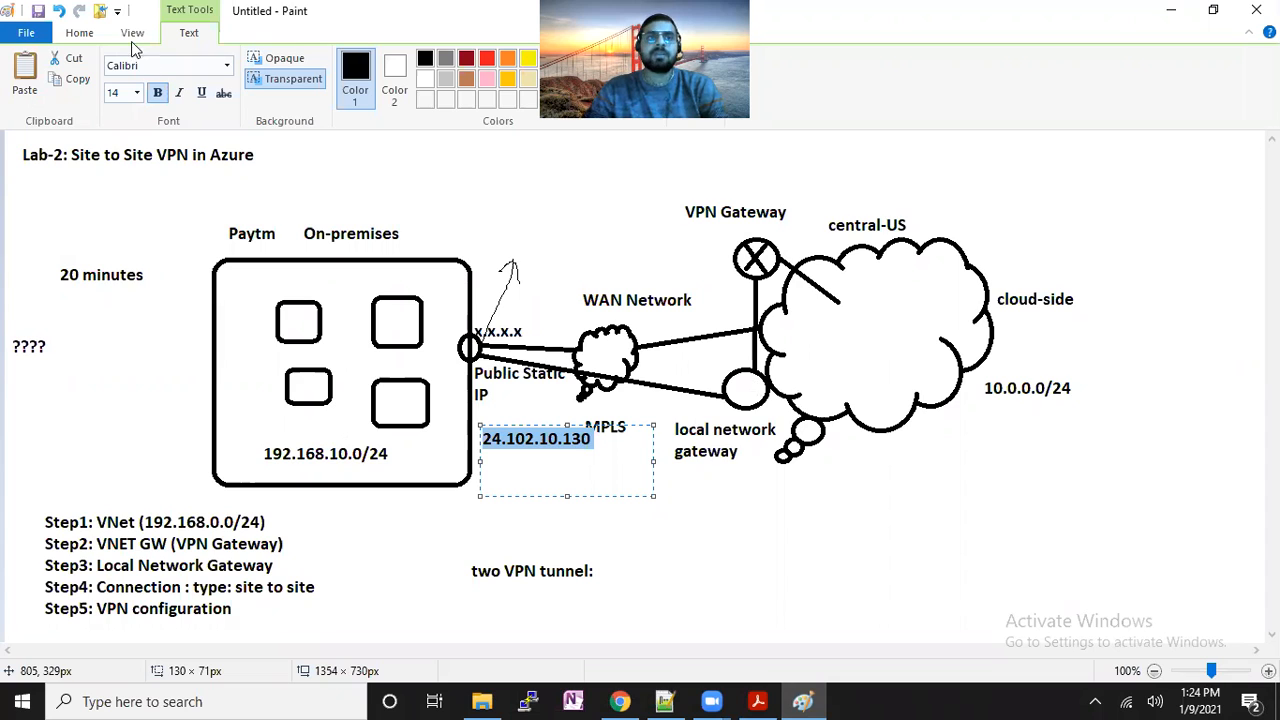
click(79, 33)
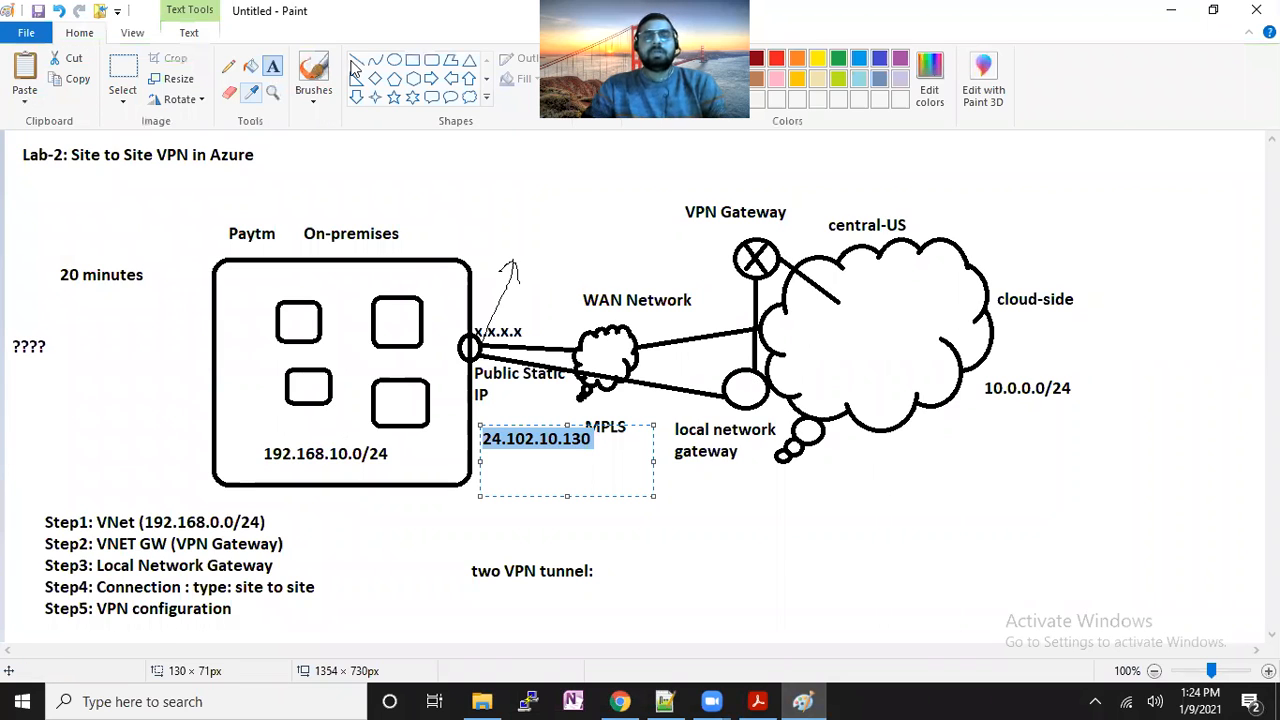
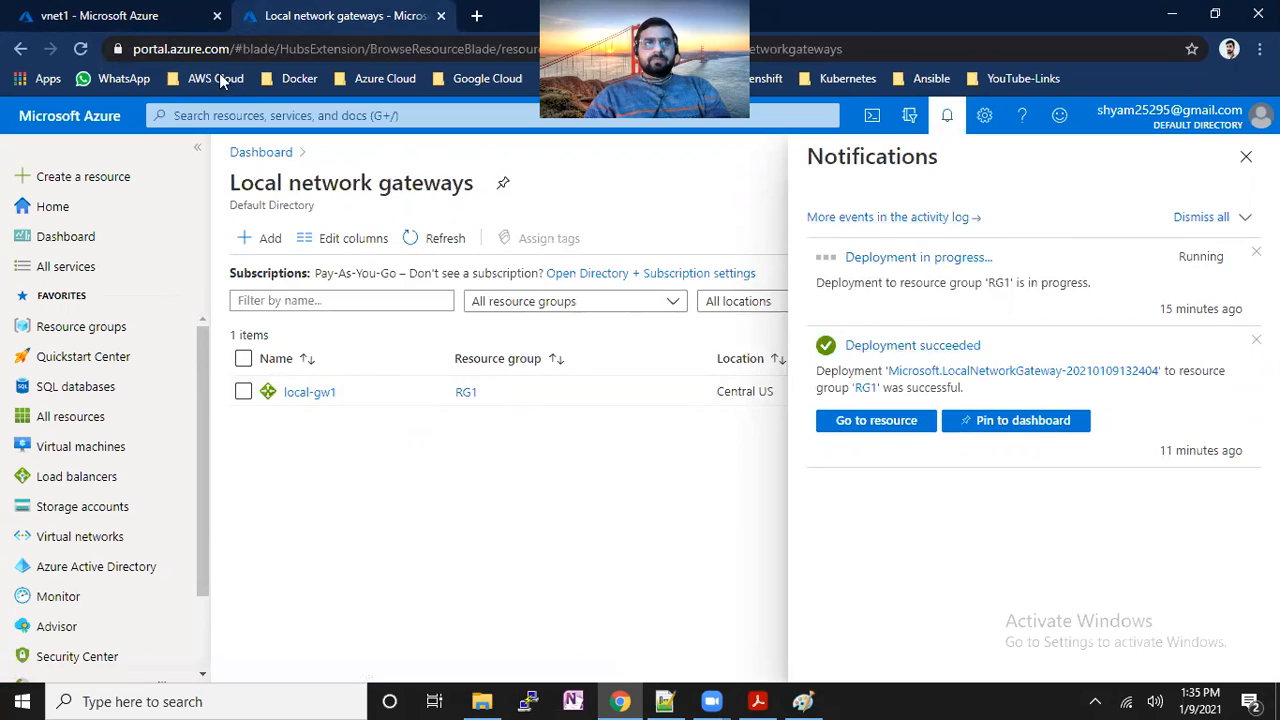
Search for 'virtual network gateways' and open the Virtual network gateways list.
click(250, 114)
text(vo)
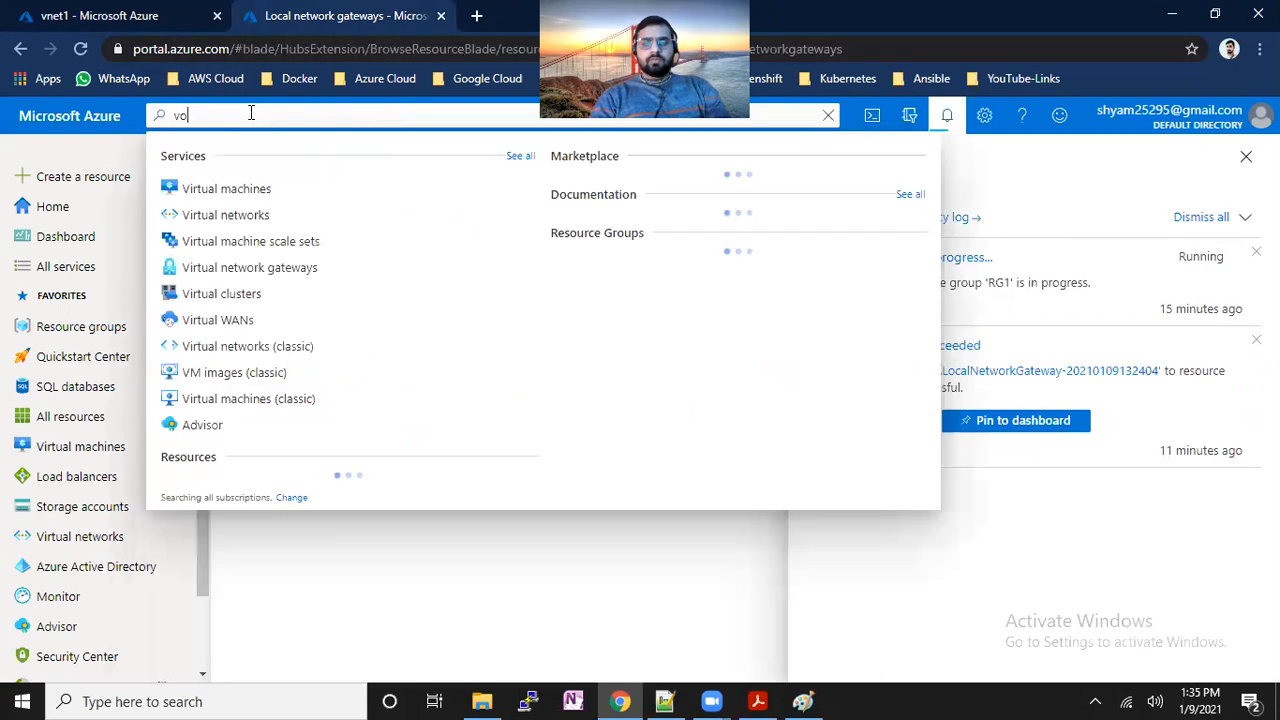
key(BackSpace)
text(irtual)
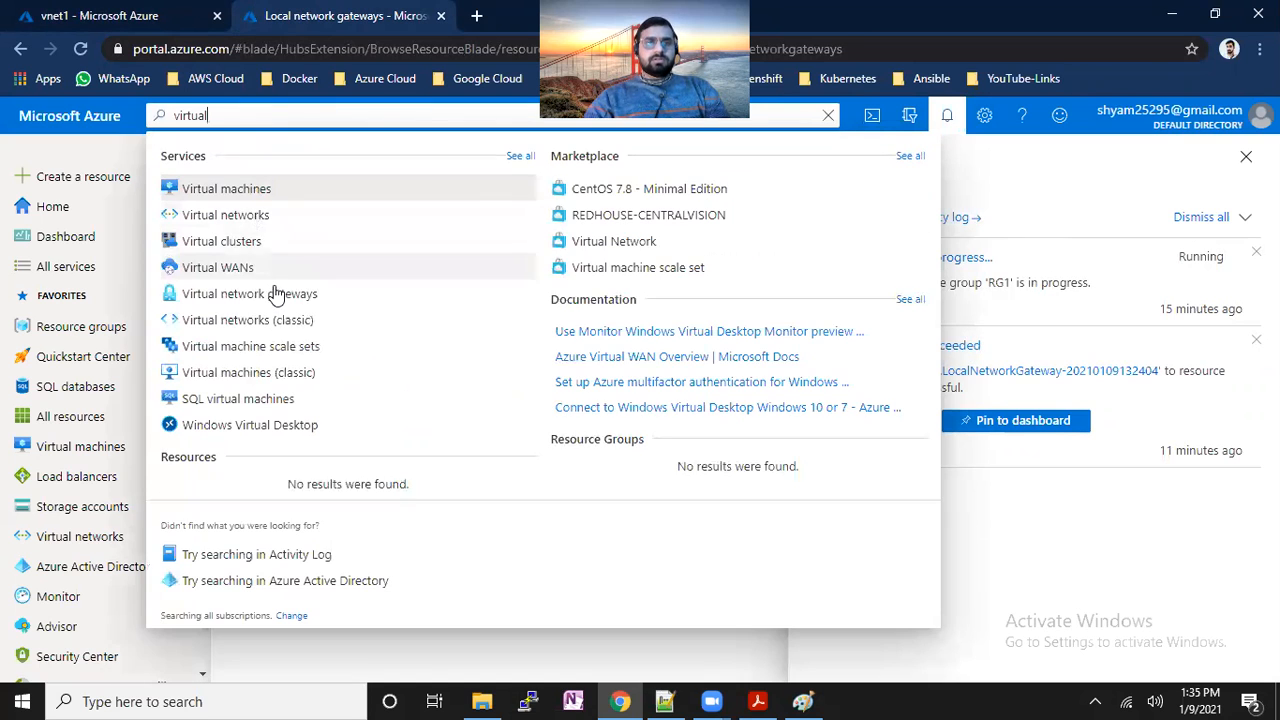
click(275, 293)
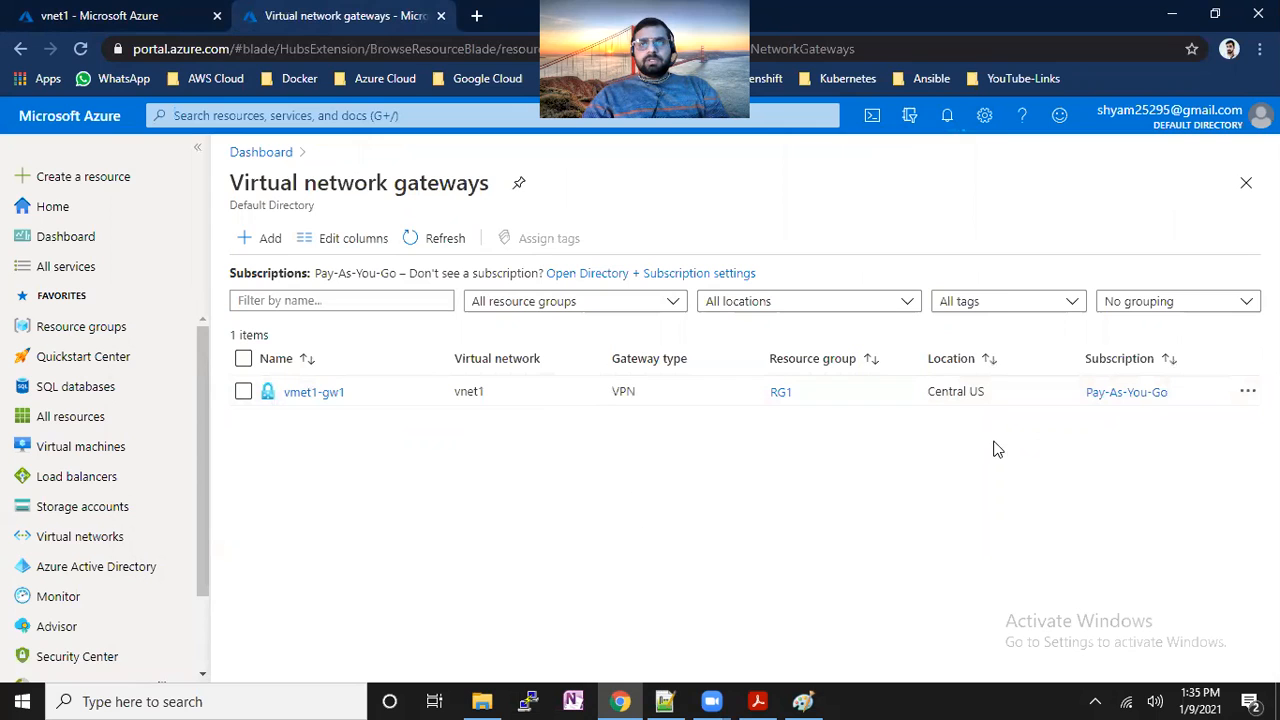
Check the deployment notifications, close them, and open the vmet1-gw1 gateway.
click(948, 120)
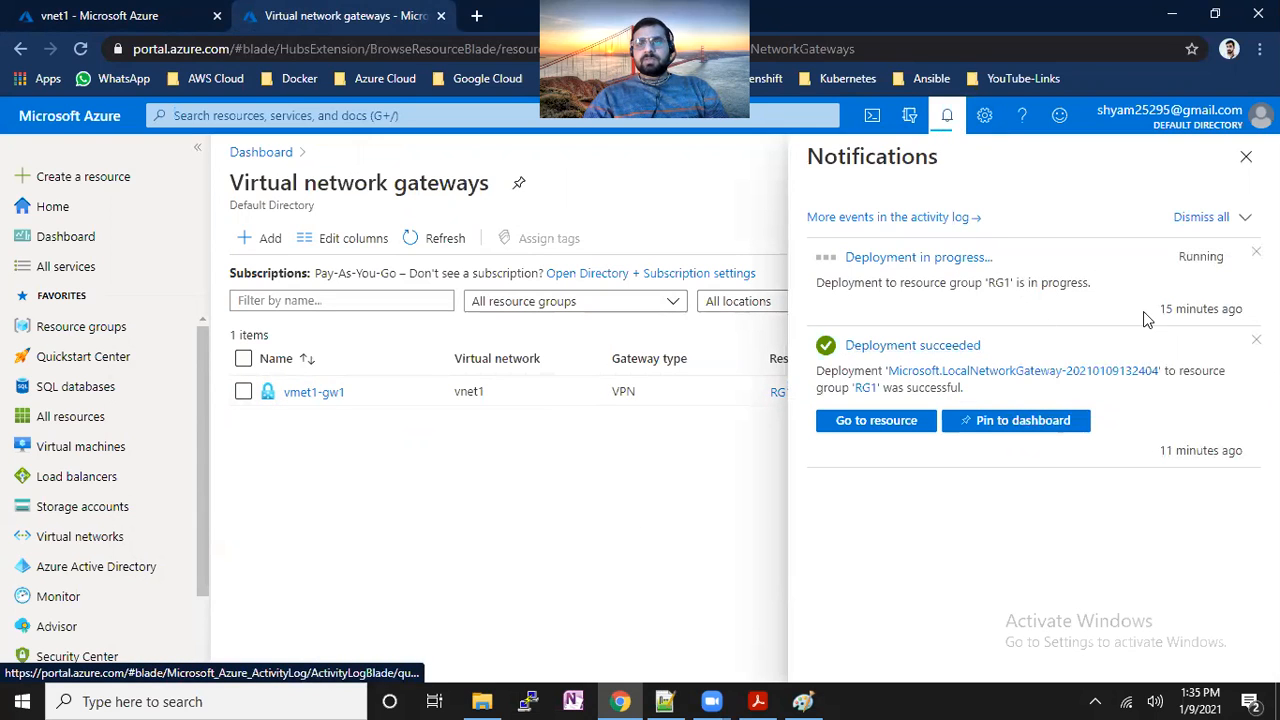
triple_click(1168, 318)
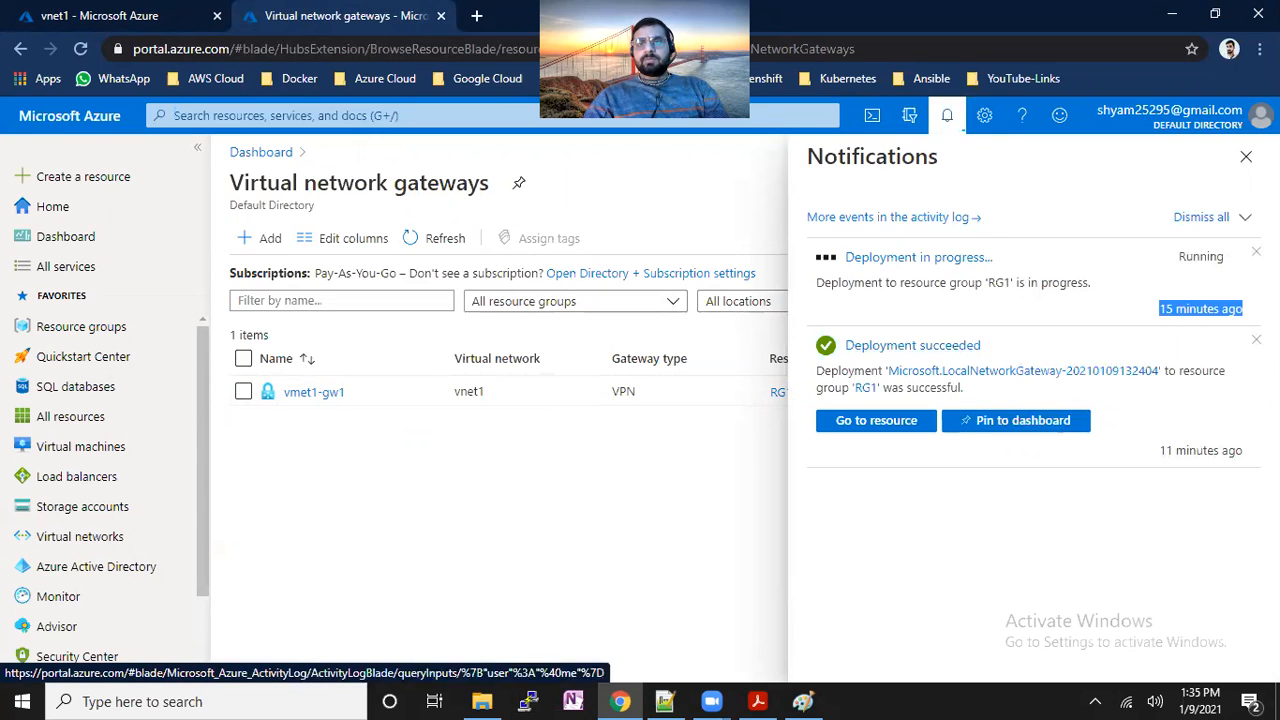
click(1246, 160)
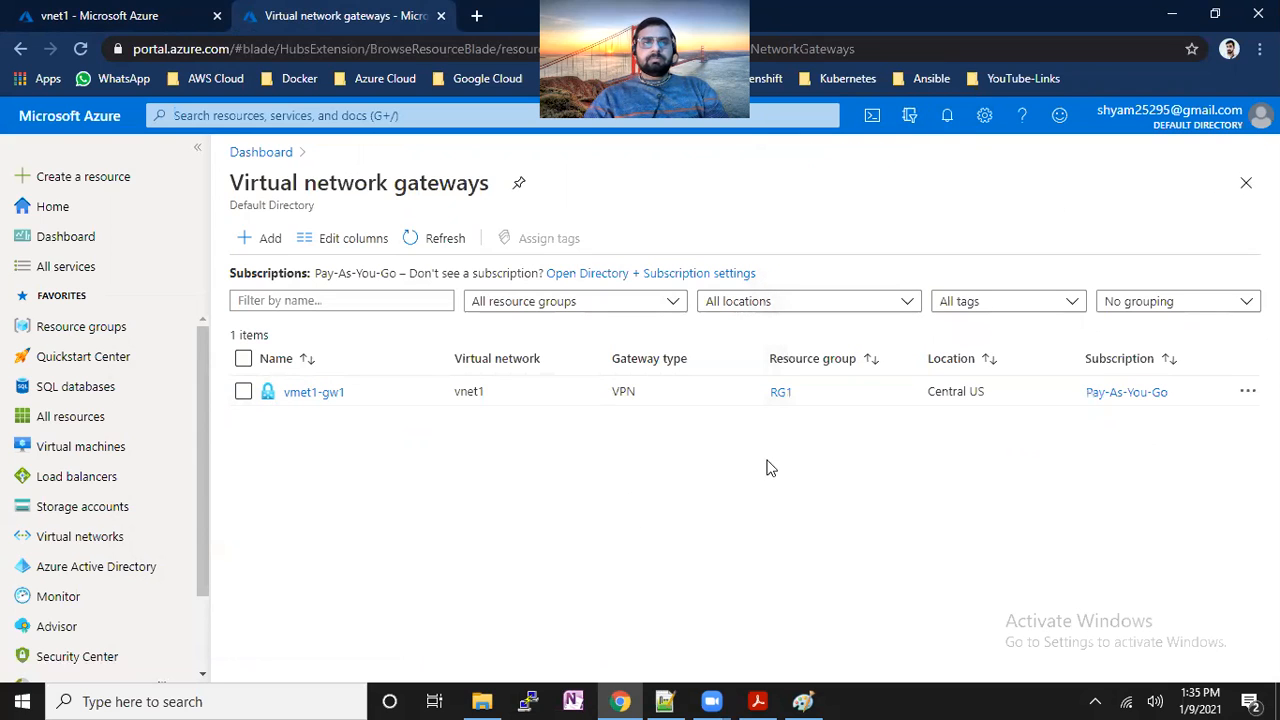
click(332, 396)
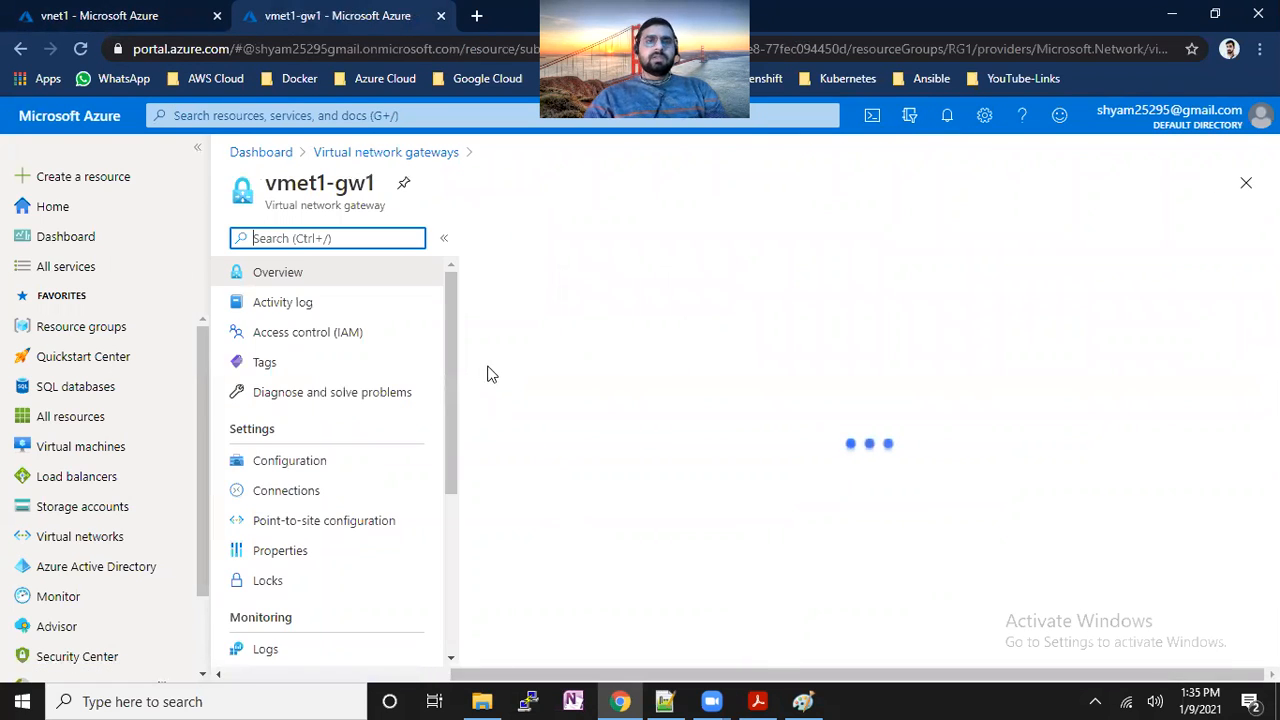
Add a new gateway connection named site-to-site-VPN of type Site-to-site (IPsec).
click(343, 498)
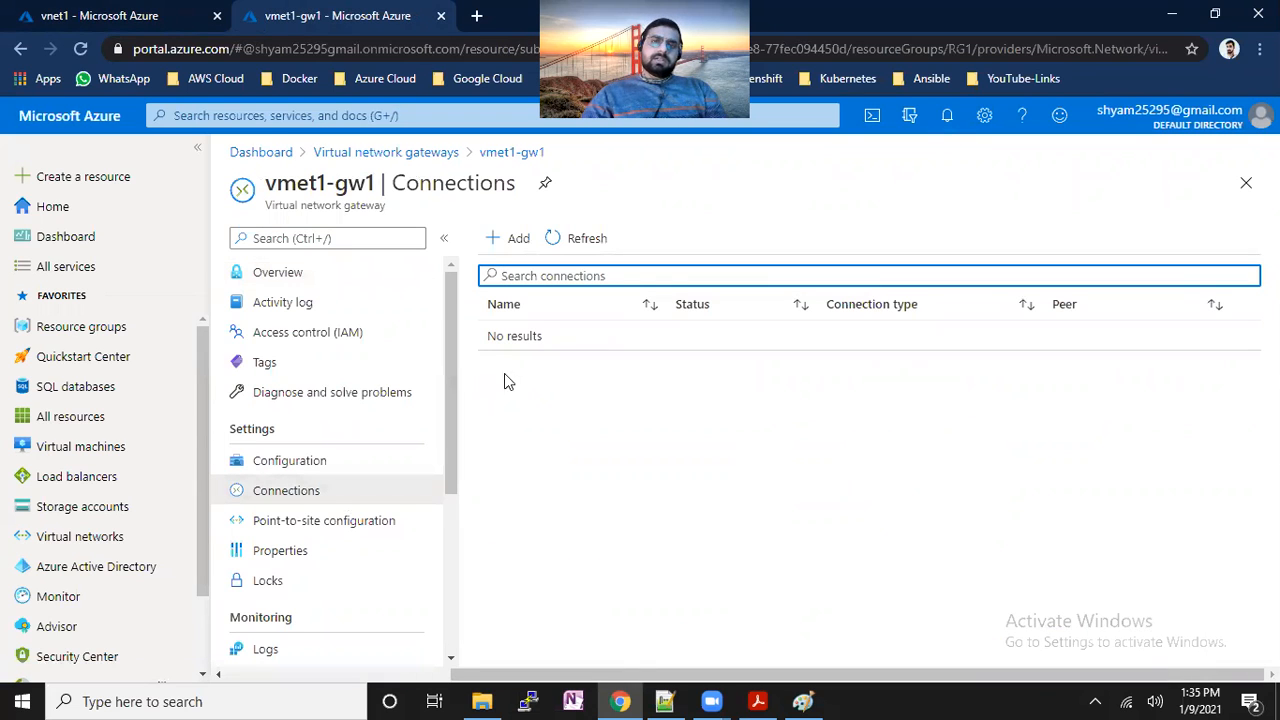
click(508, 238)
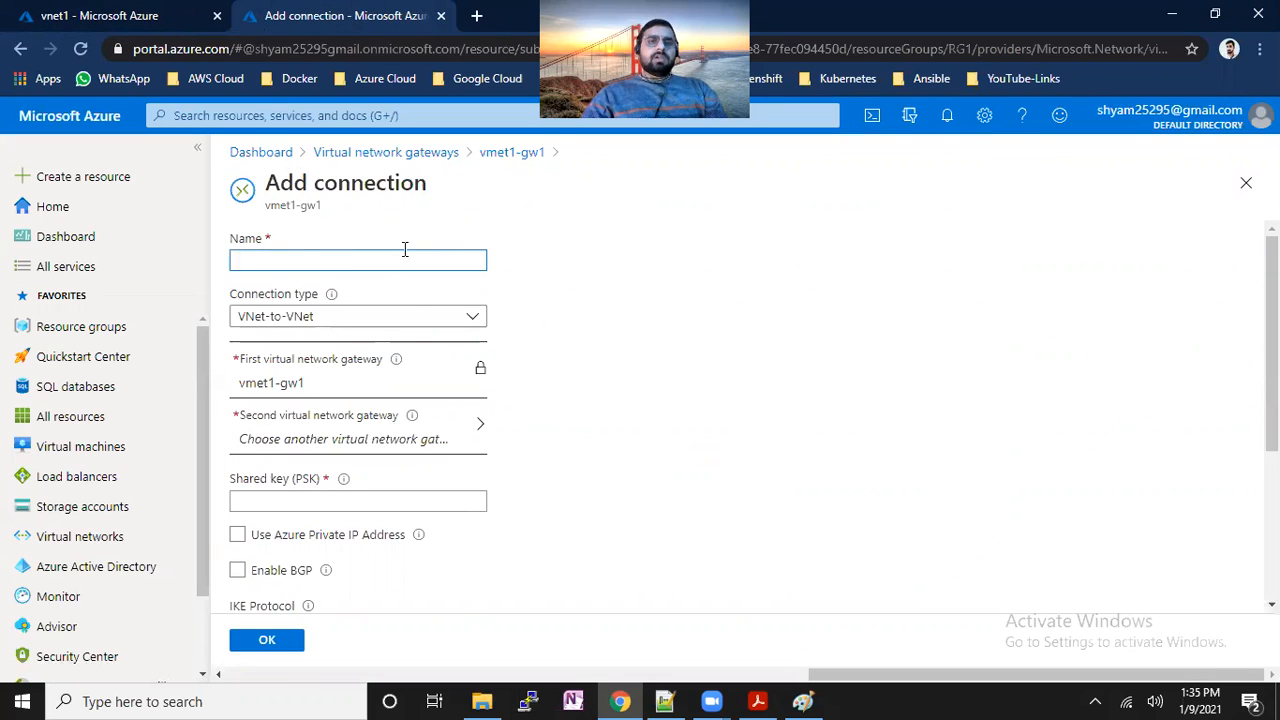
mouse_move(331, 293)
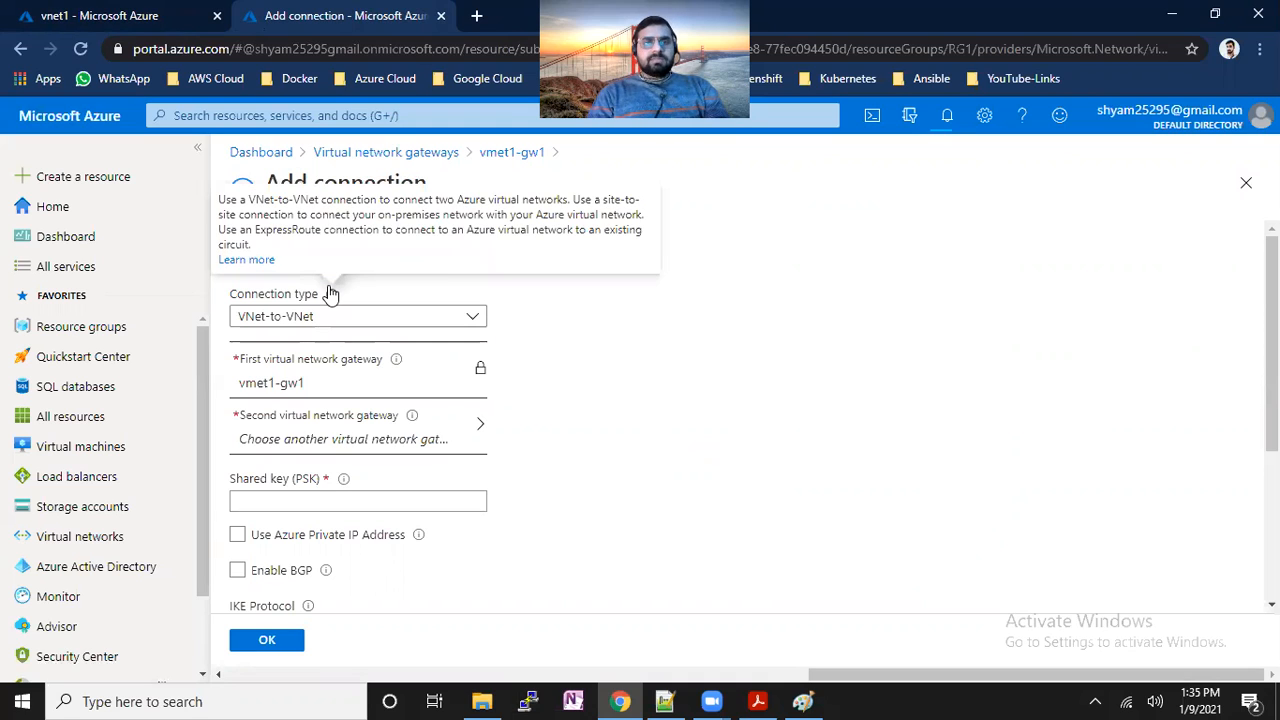
text(site-to-site-VPN)
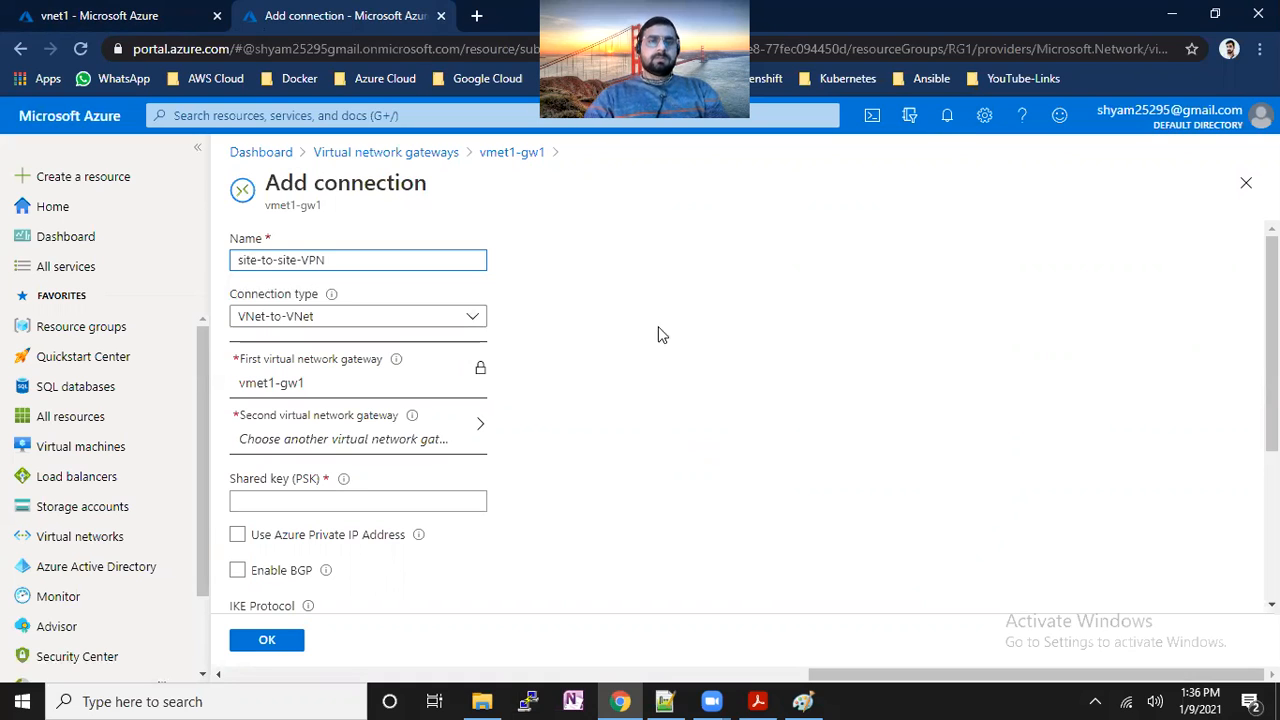
click(481, 326)
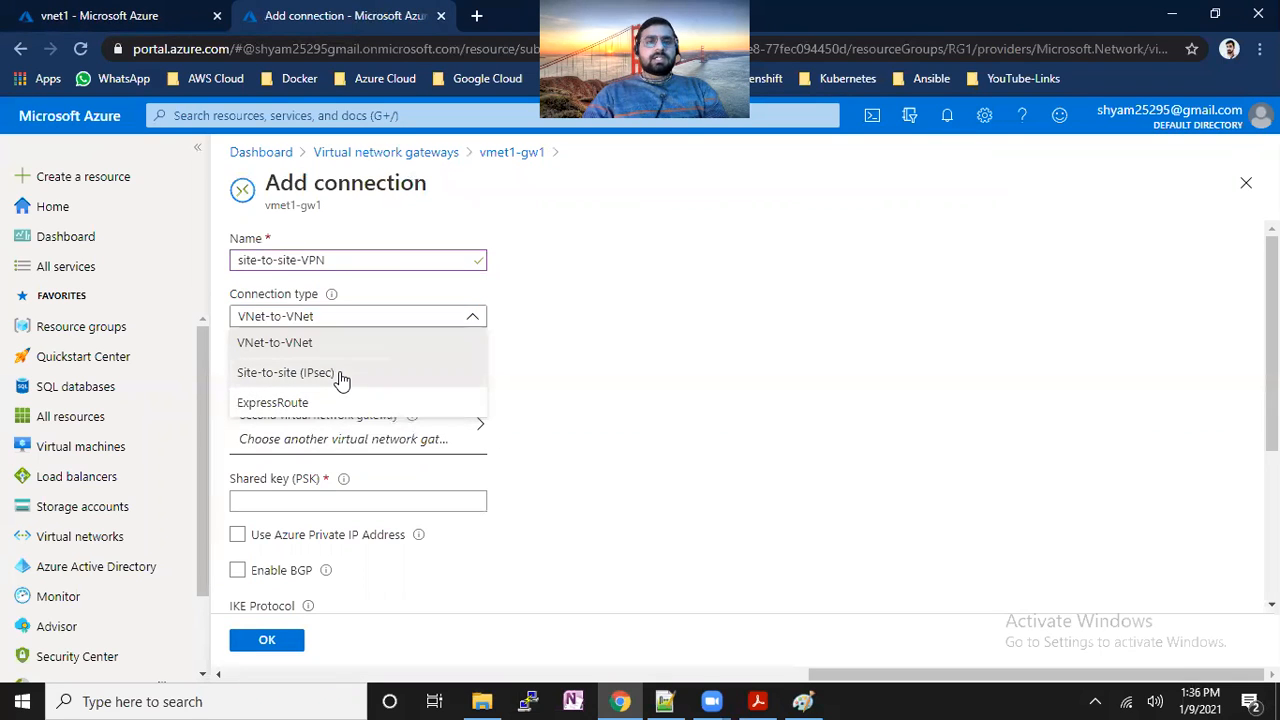
click(341, 376)
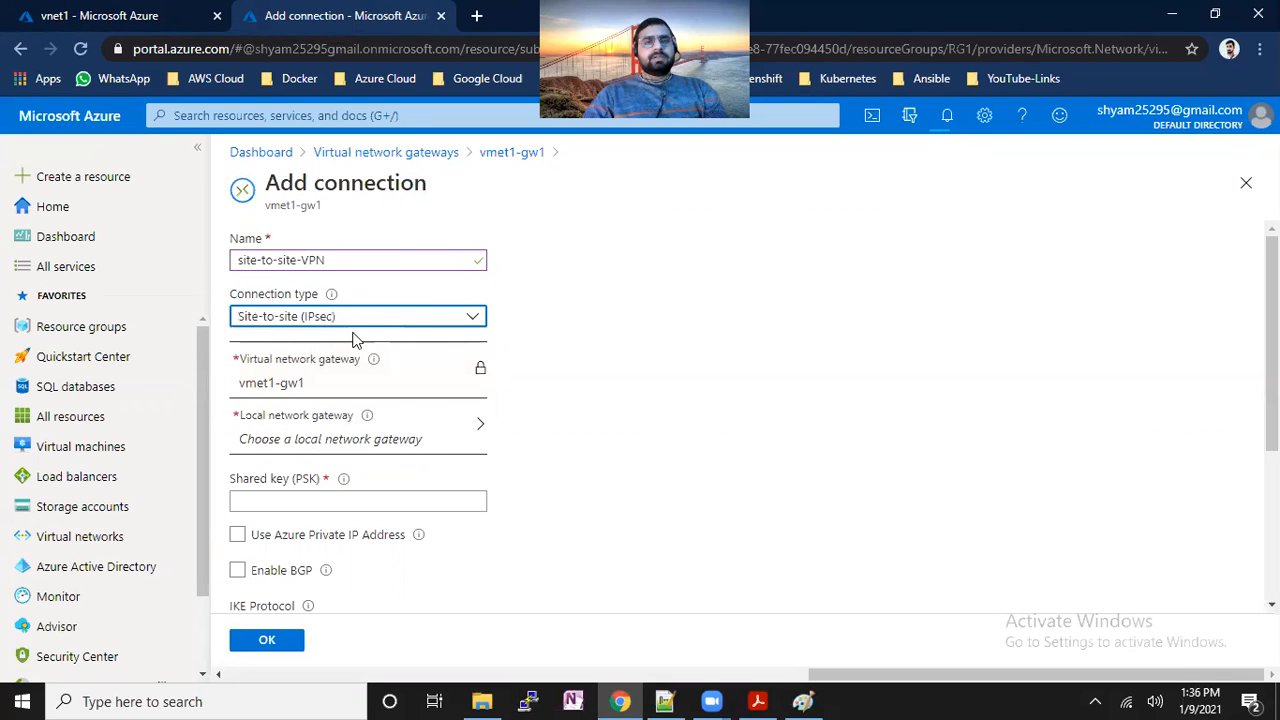
Select local-gw1 as the local network gateway, enter the shared key, and submit.
click(409, 434)
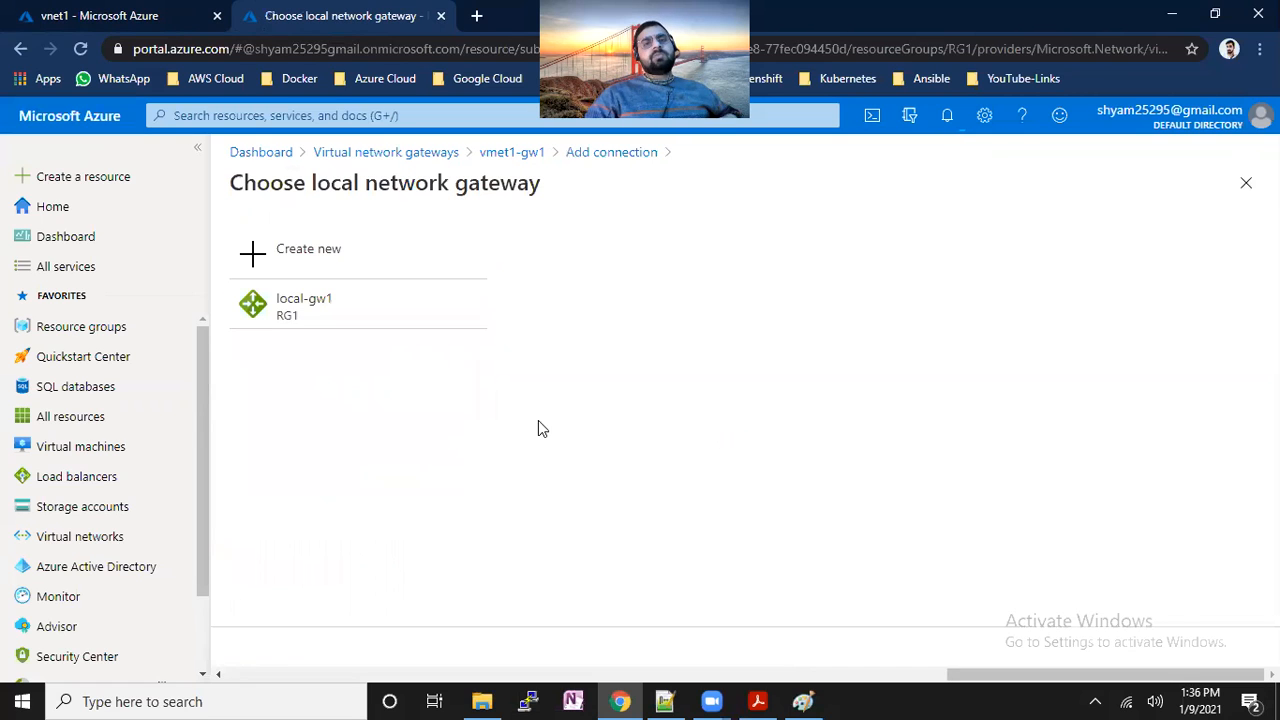
click(363, 308)
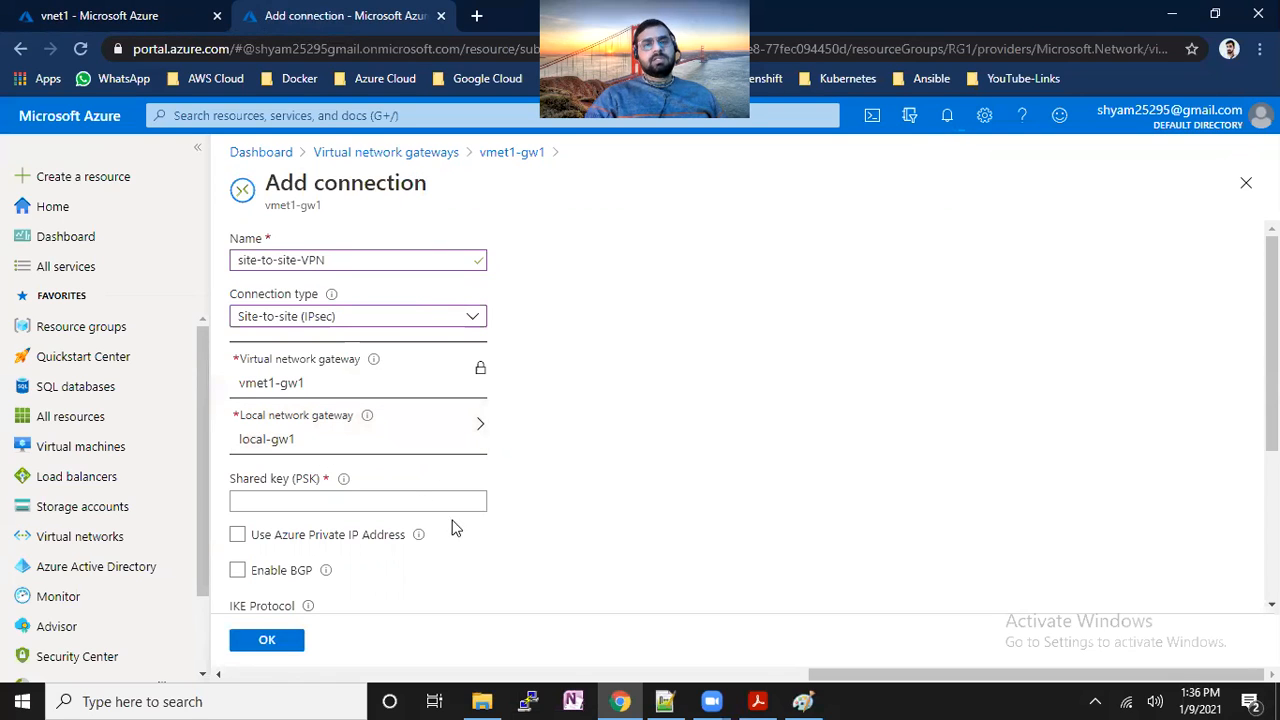
click(414, 497)
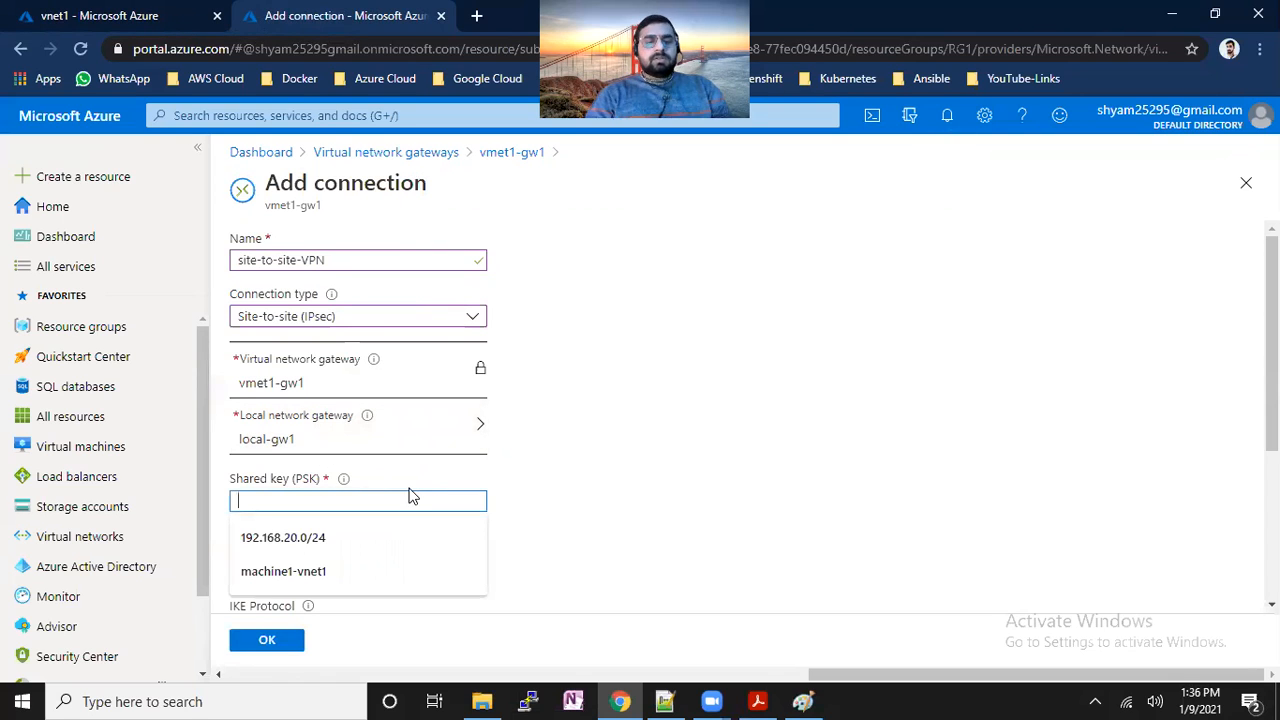
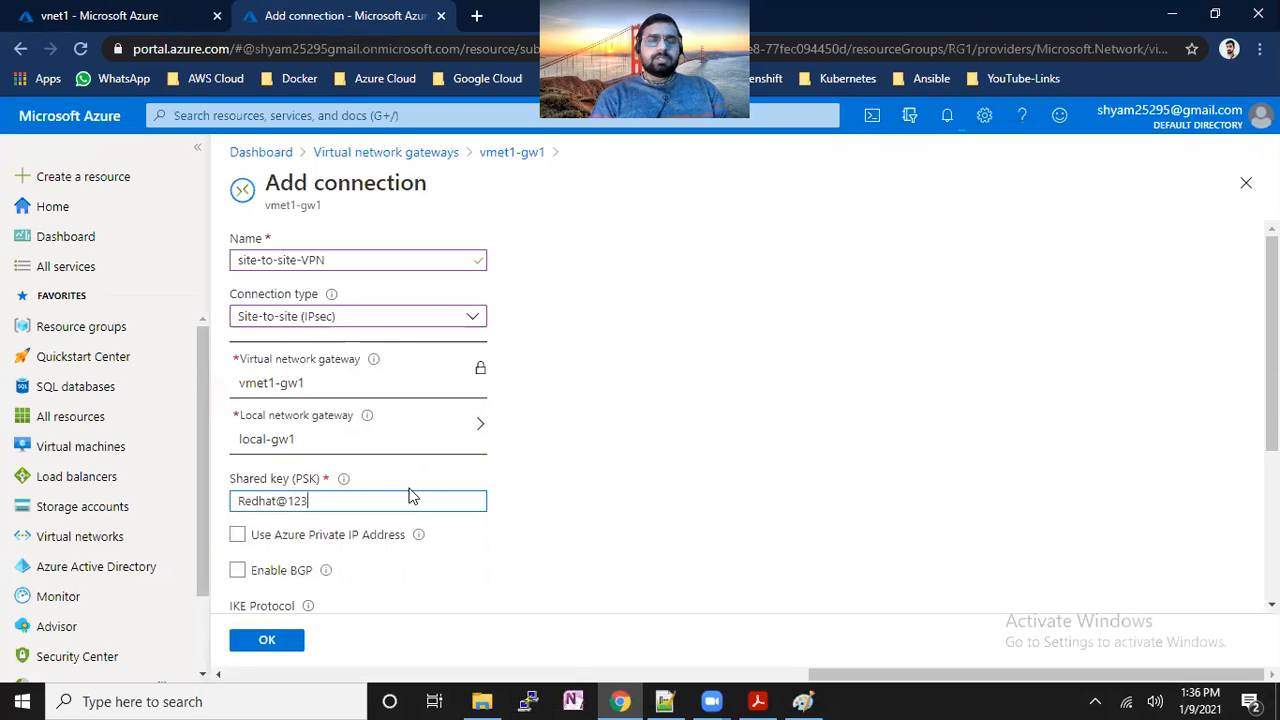
drag(333, 500, 228, 505)
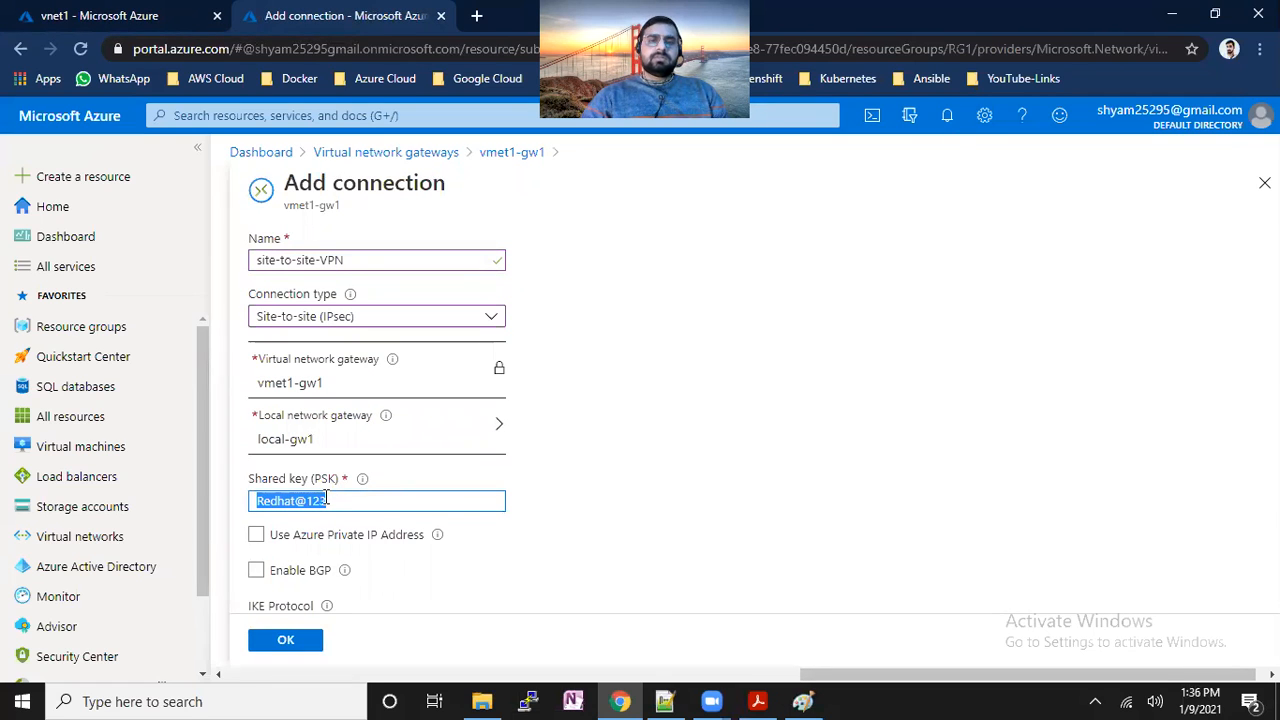
scroll(941, 512, down, 3)
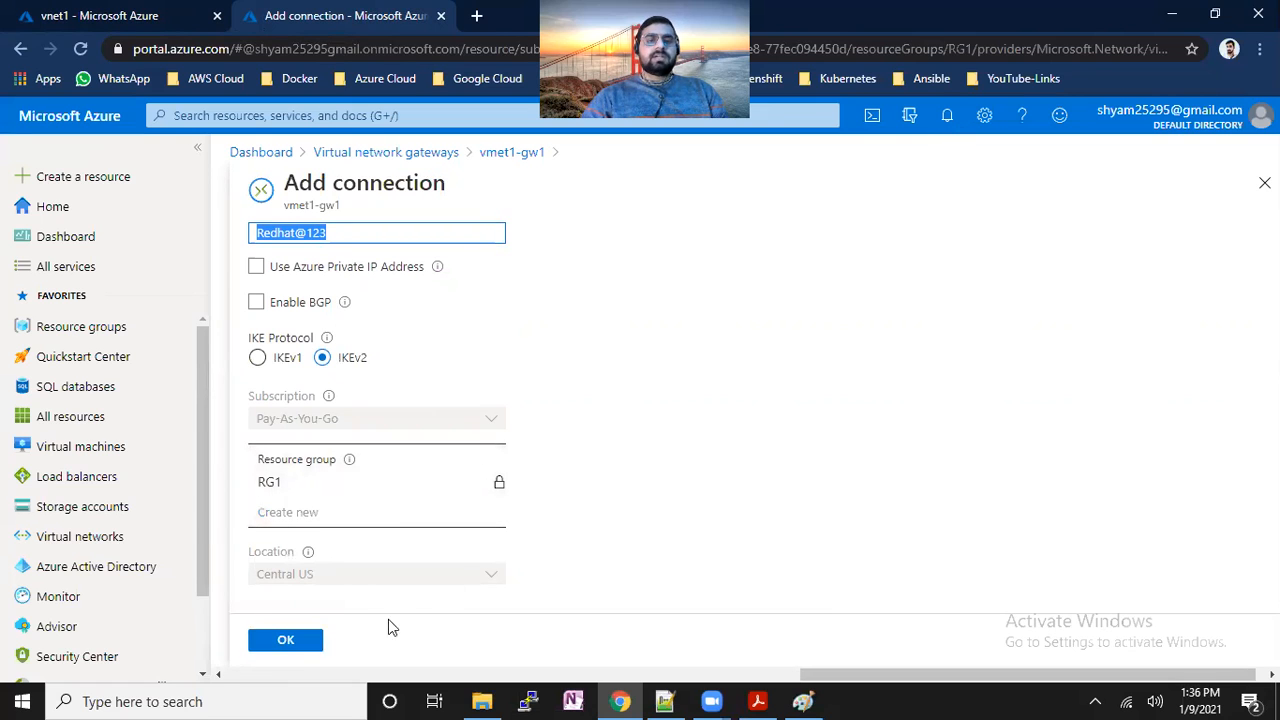
click(297, 641)
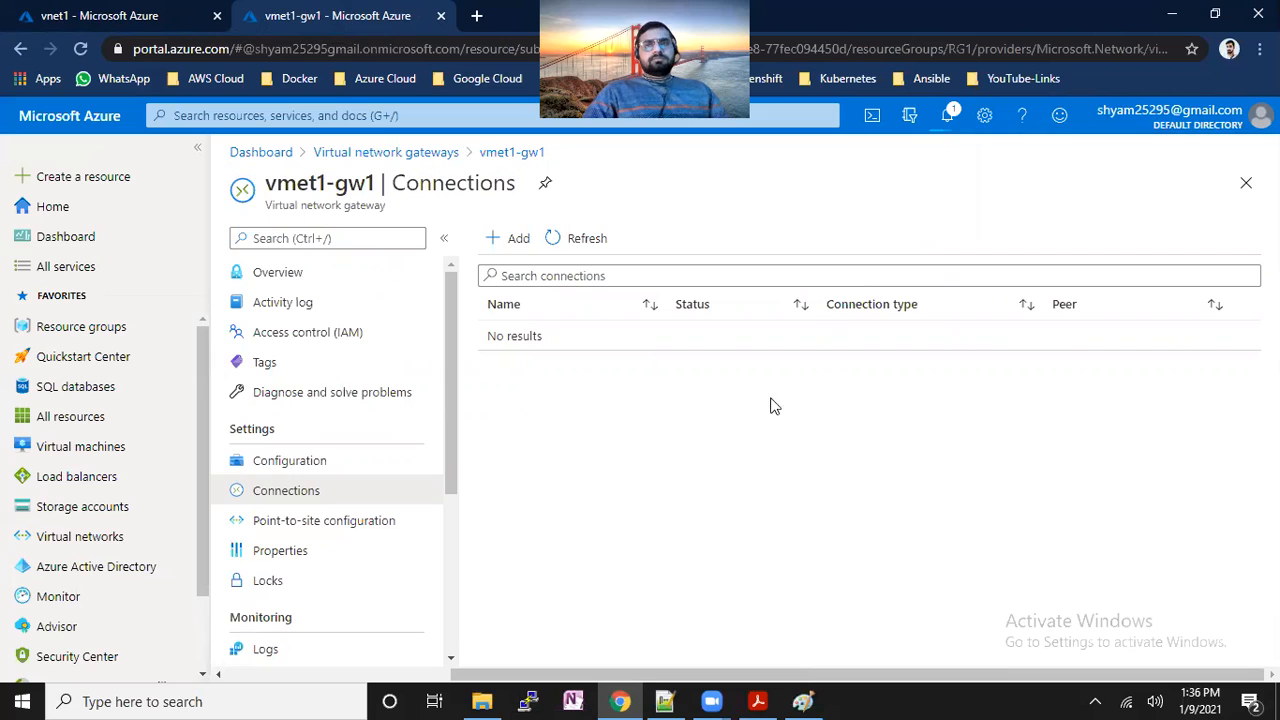
click(955, 128)
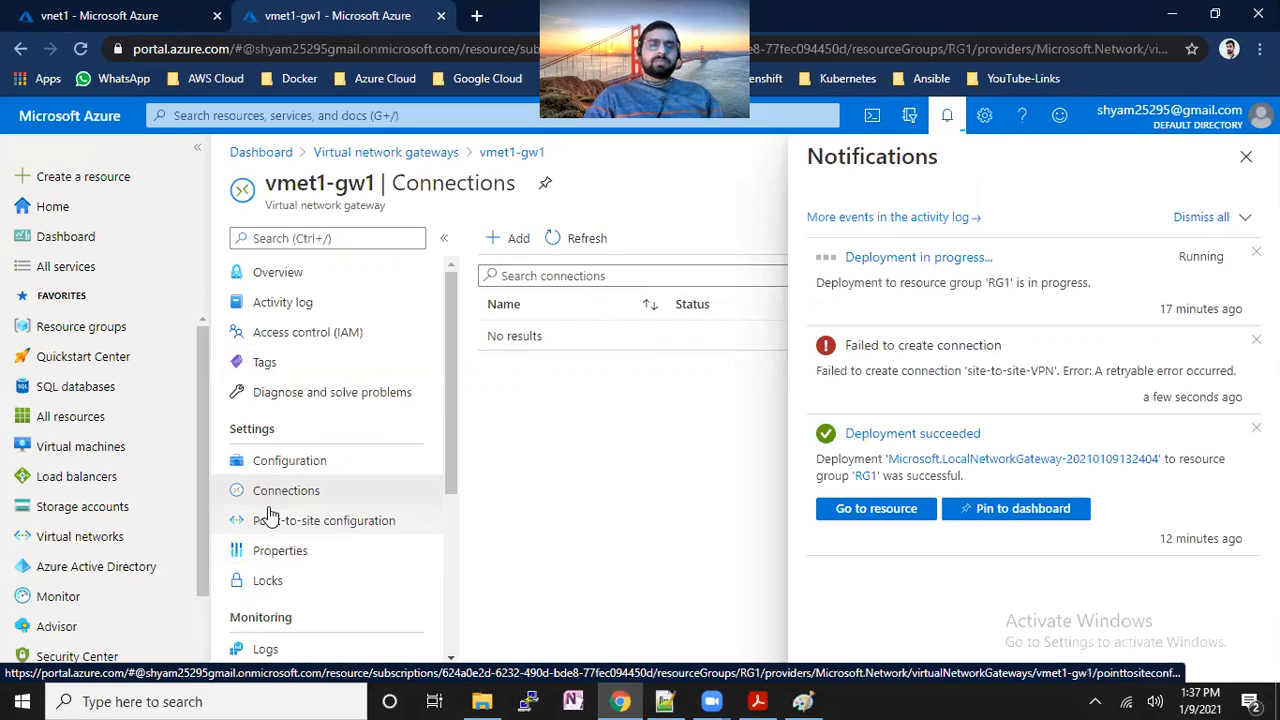
click(1246, 157)
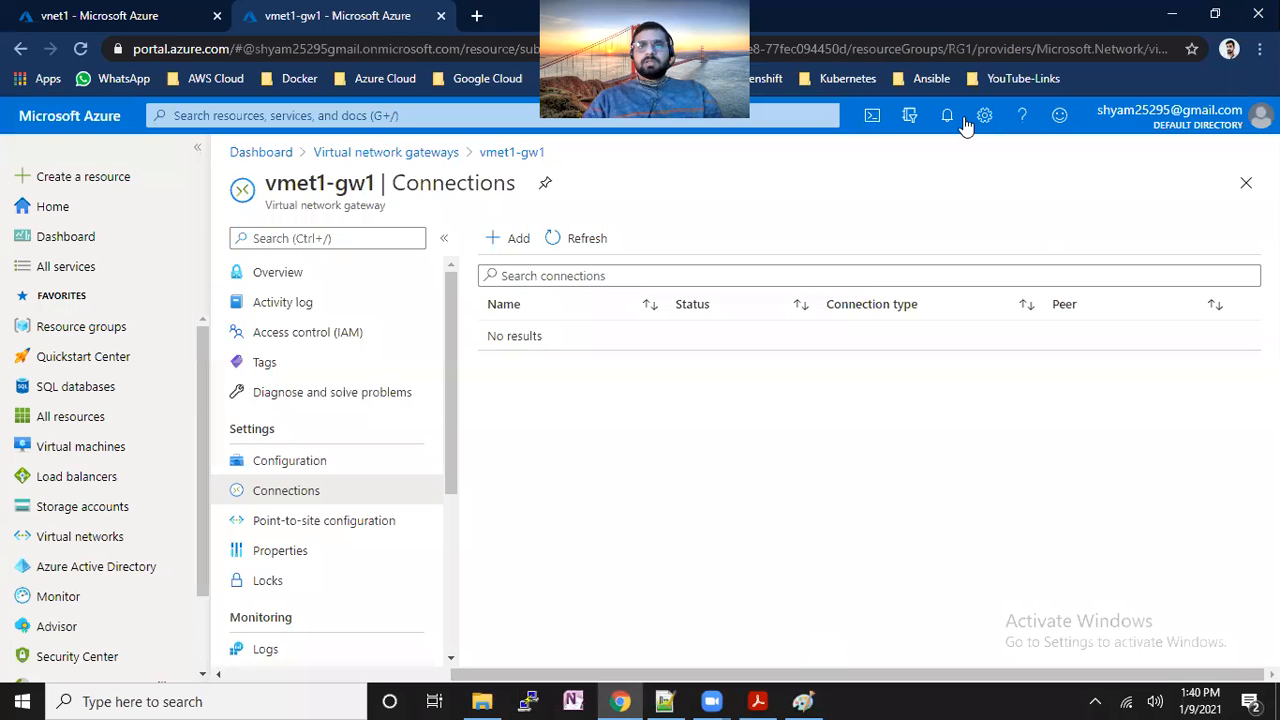
click(947, 116)
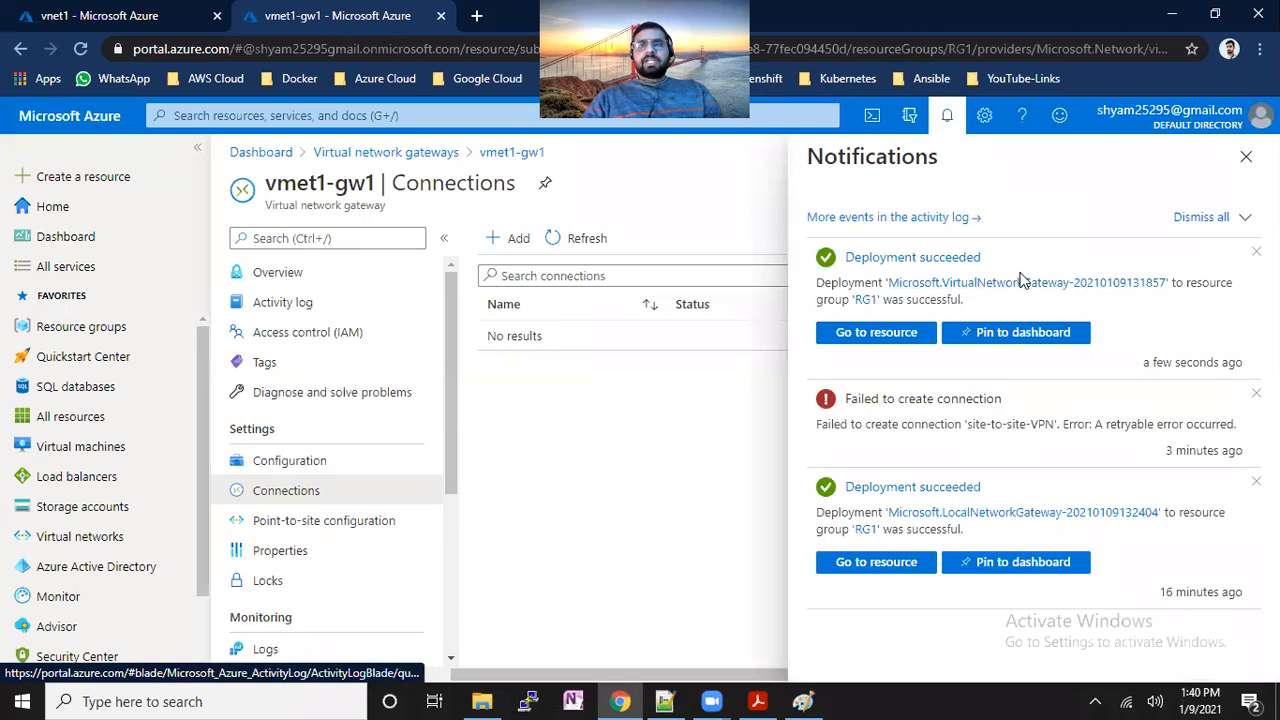
click(1246, 156)
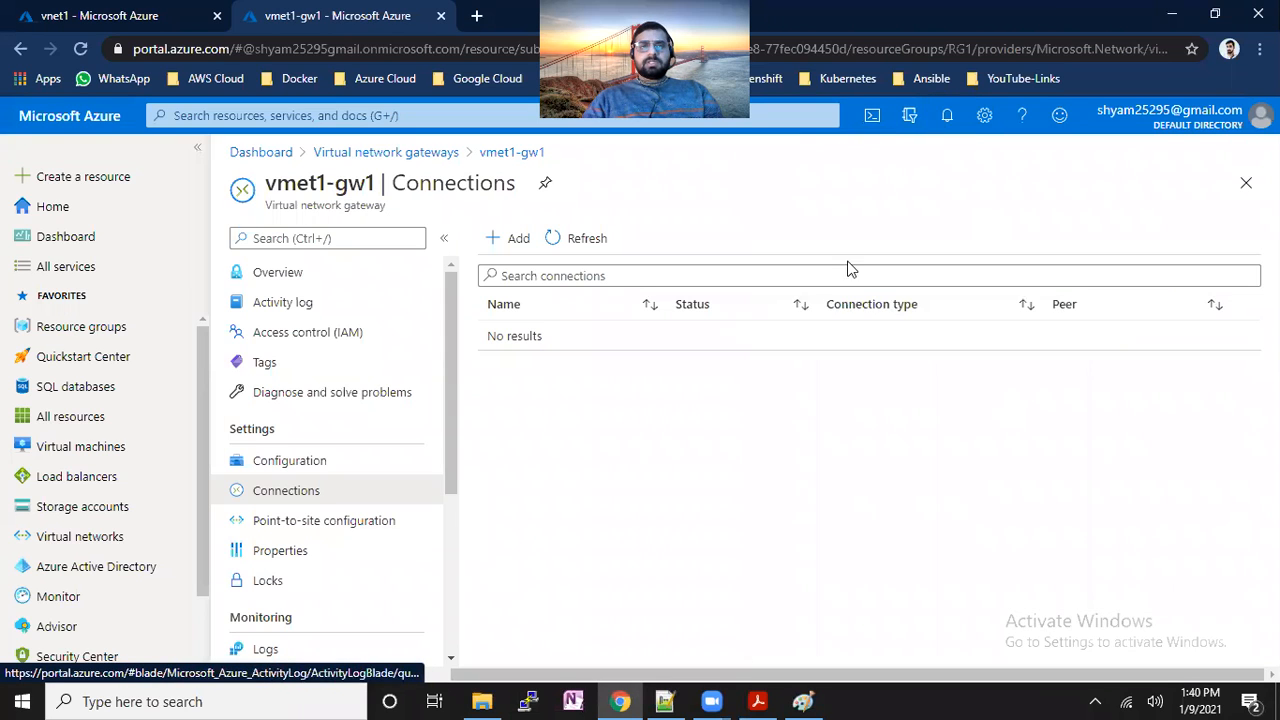
Add a new connection named site-to-site with type Site-to-site (IPsec).
click(519, 245)
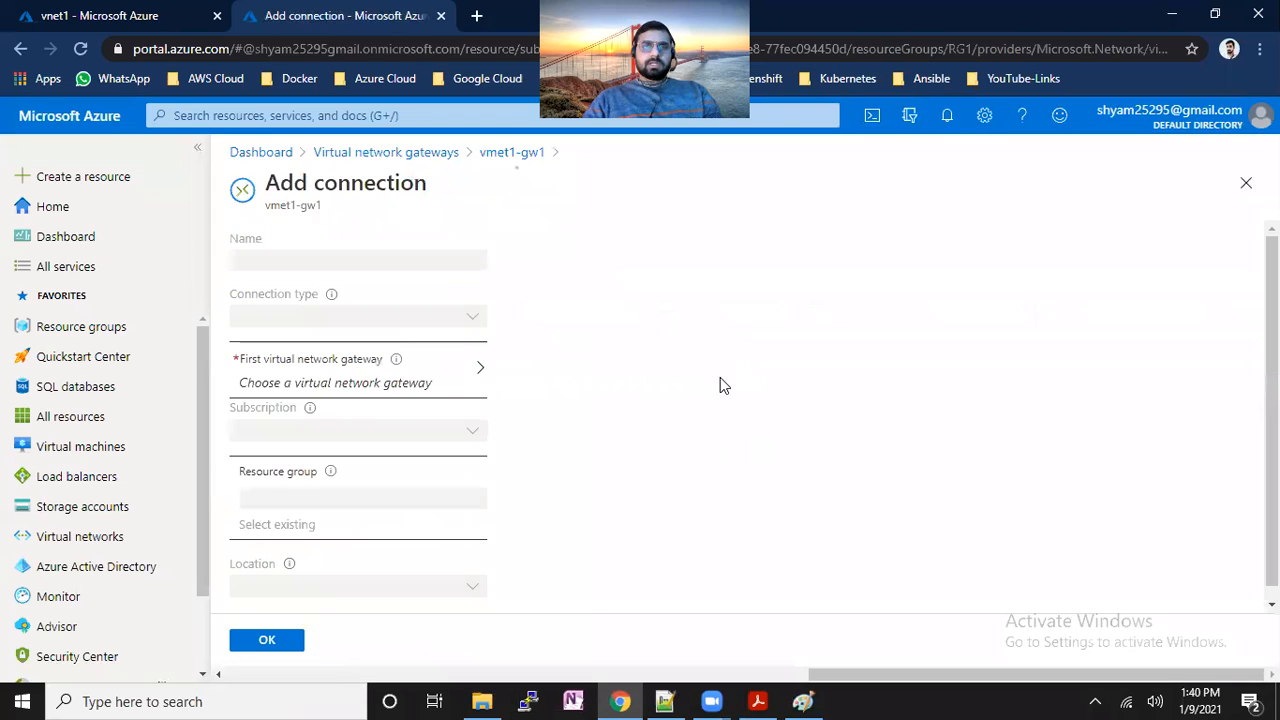
text(suite-)
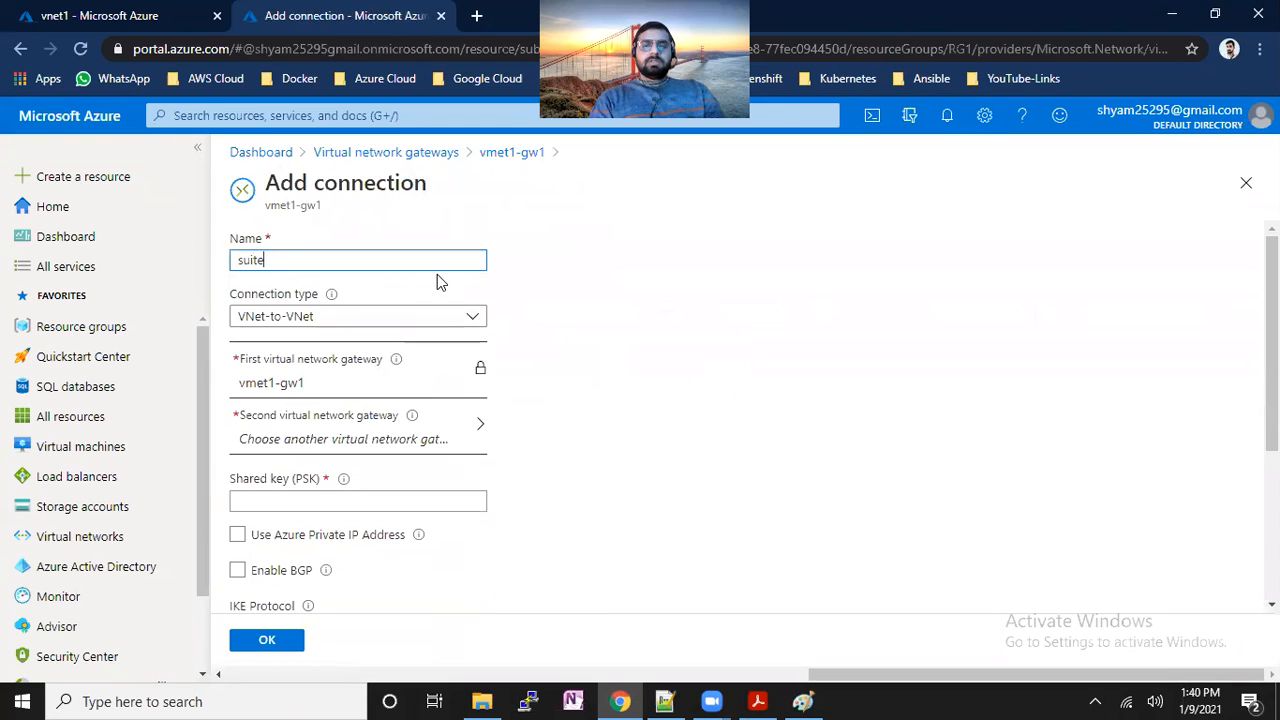
key(BackSpace)
text(ite)
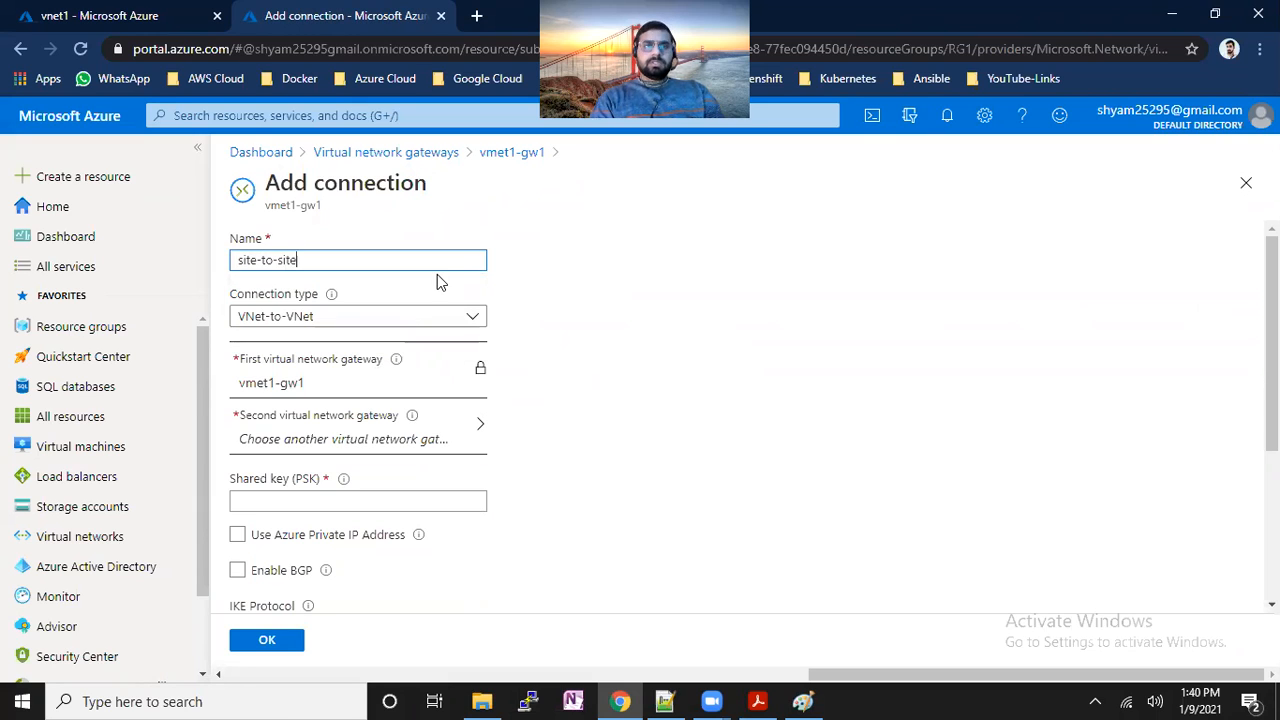
click(471, 316)
click(373, 374)
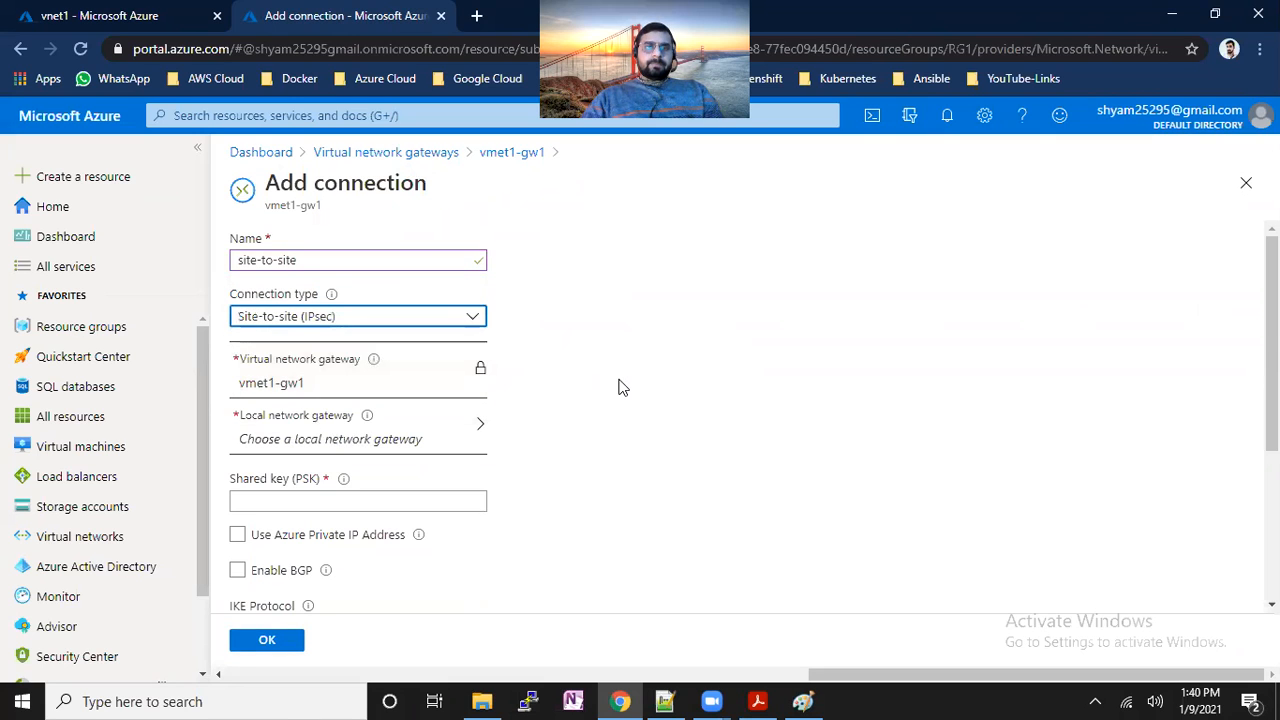
Connect it to local-gw1 with the shared key, create it, and bring up the Paint diagram.
scroll(618, 407, down, 2)
click(423, 245)
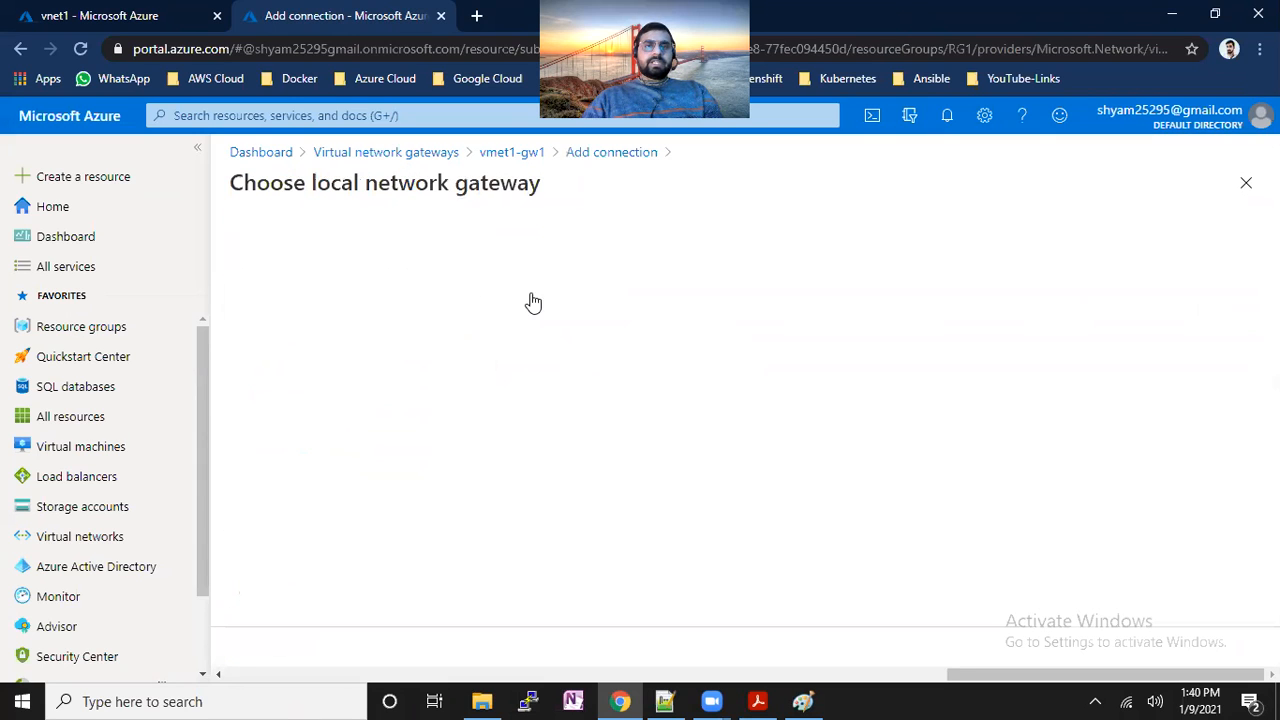
click(326, 331)
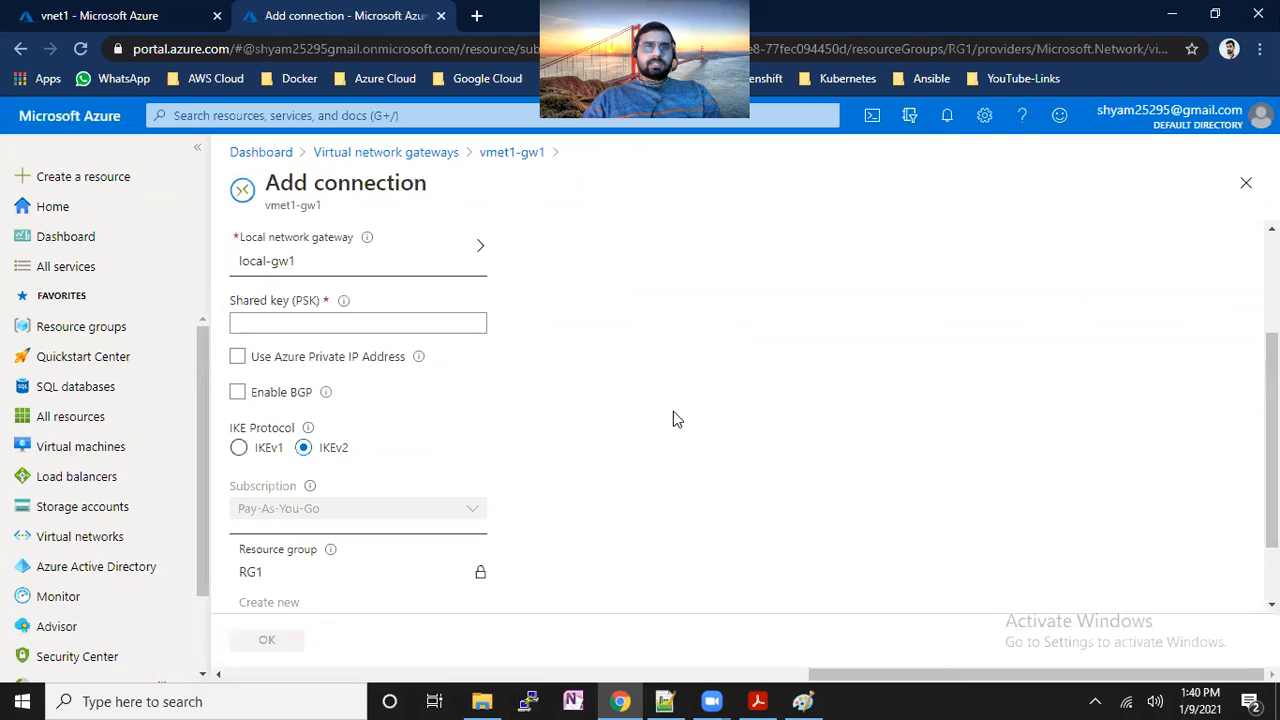
click(399, 323)
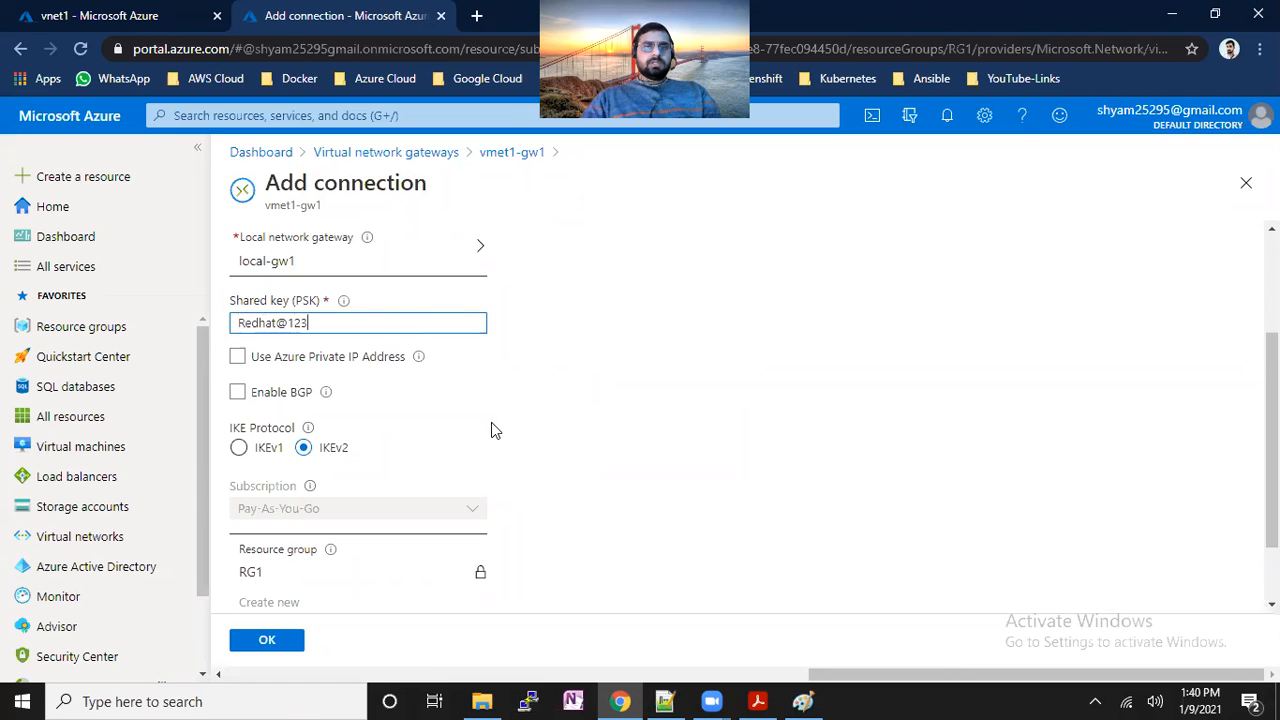
scroll(500, 480, down, 1)
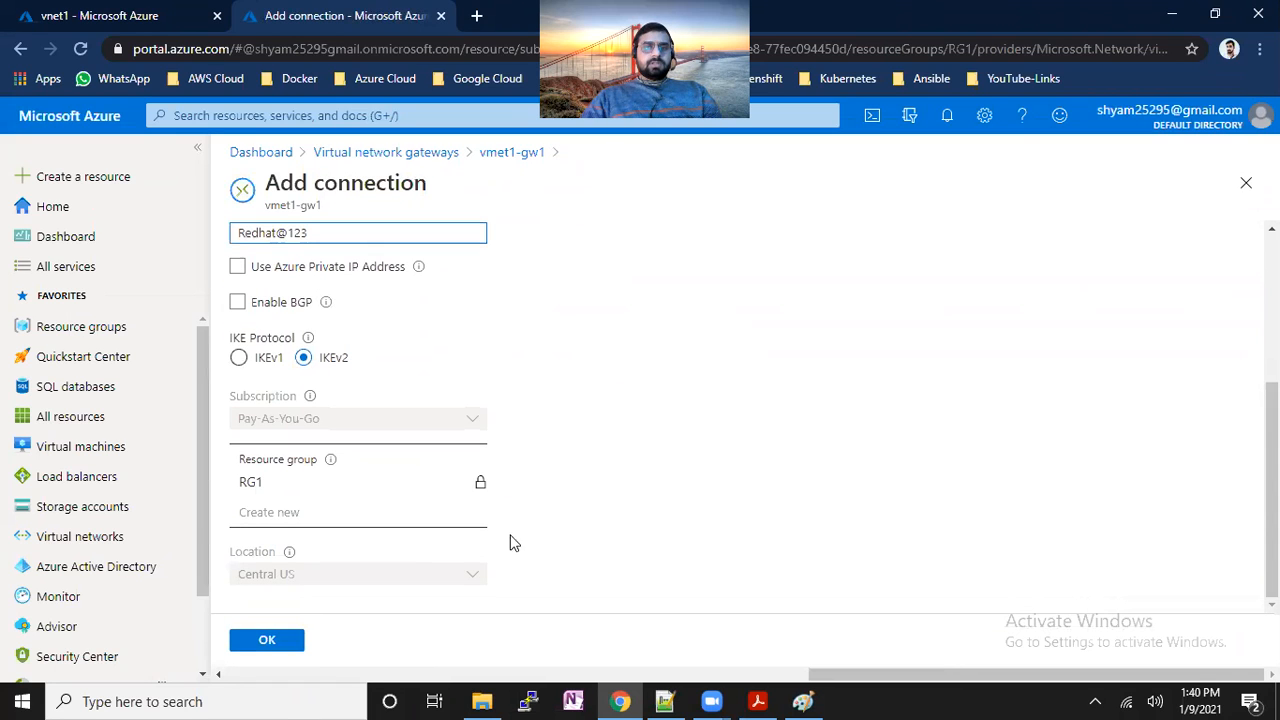
click(252, 642)
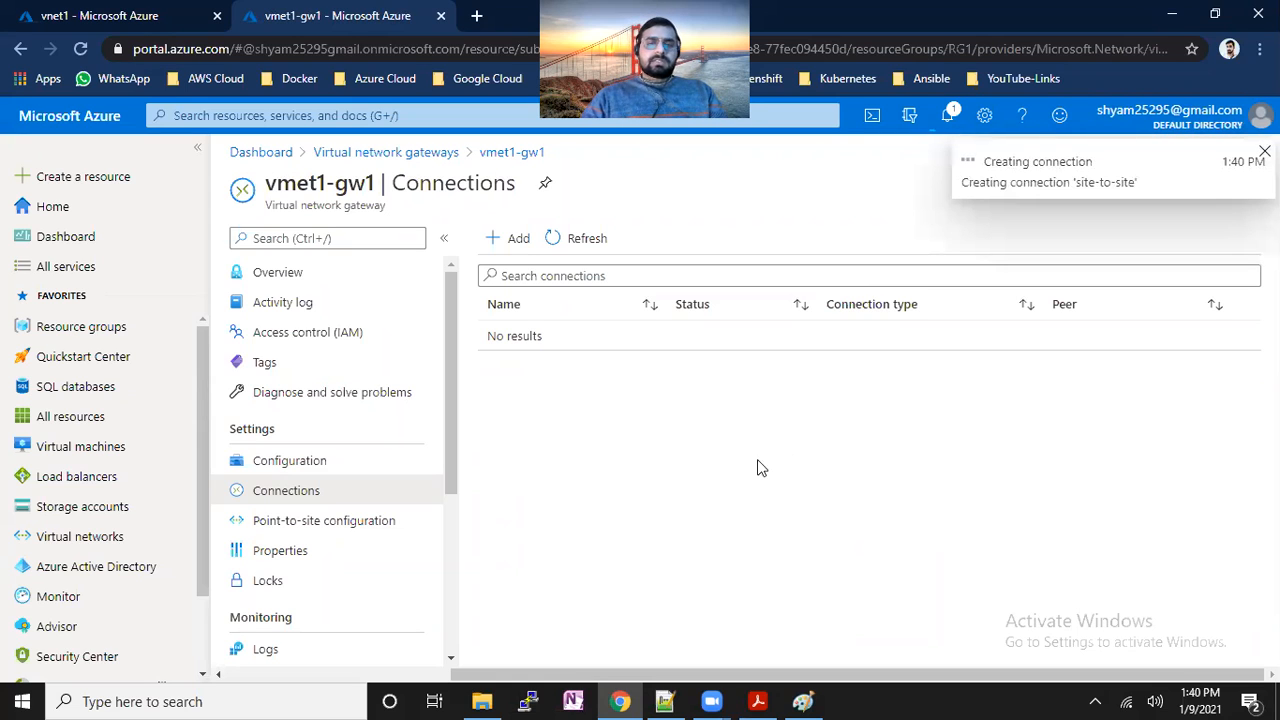
click(803, 701)
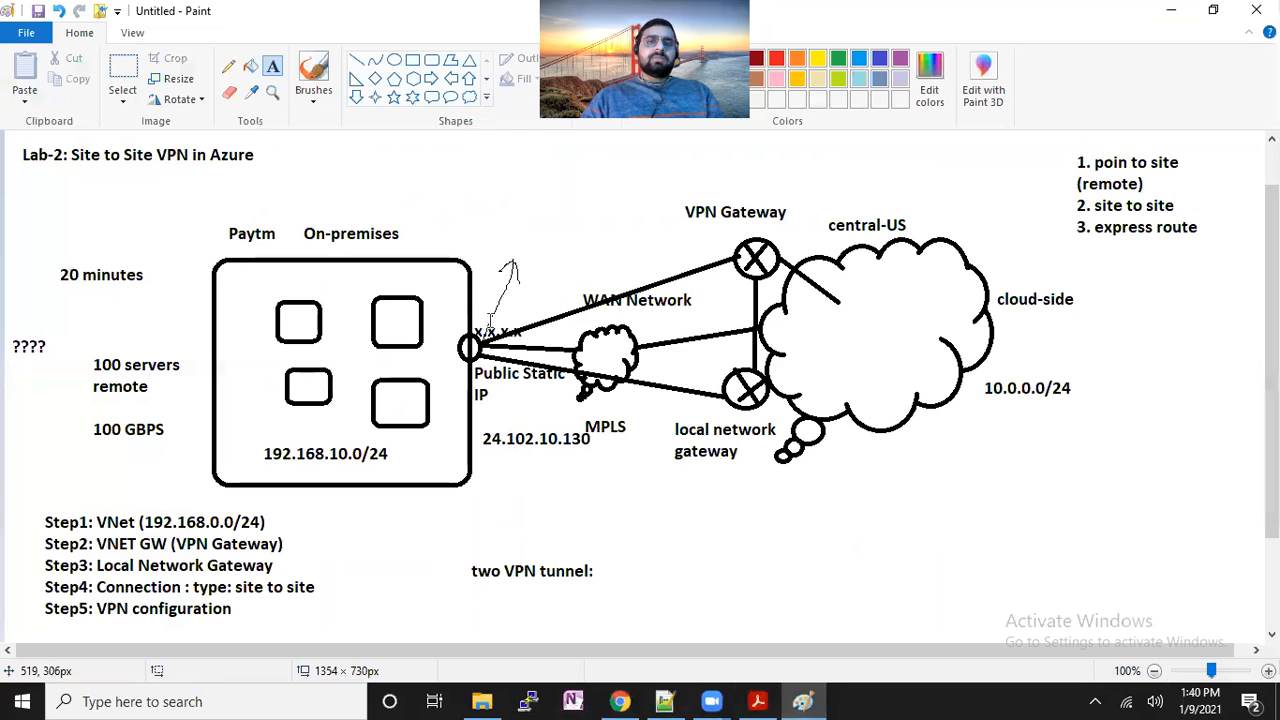
Draw a rectangle around the Public Static IP oval in Paint, then return to the Azure portal.
click(412, 60)
drag(437, 312, 527, 382)
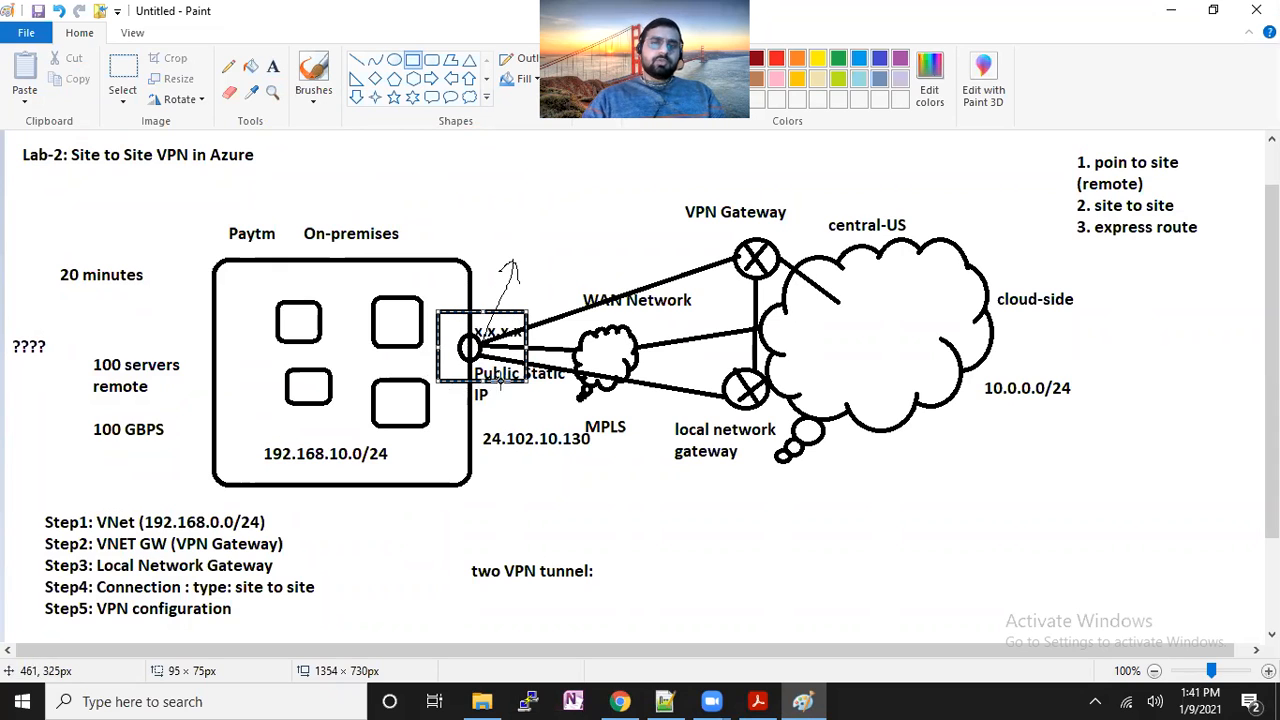
click(541, 504)
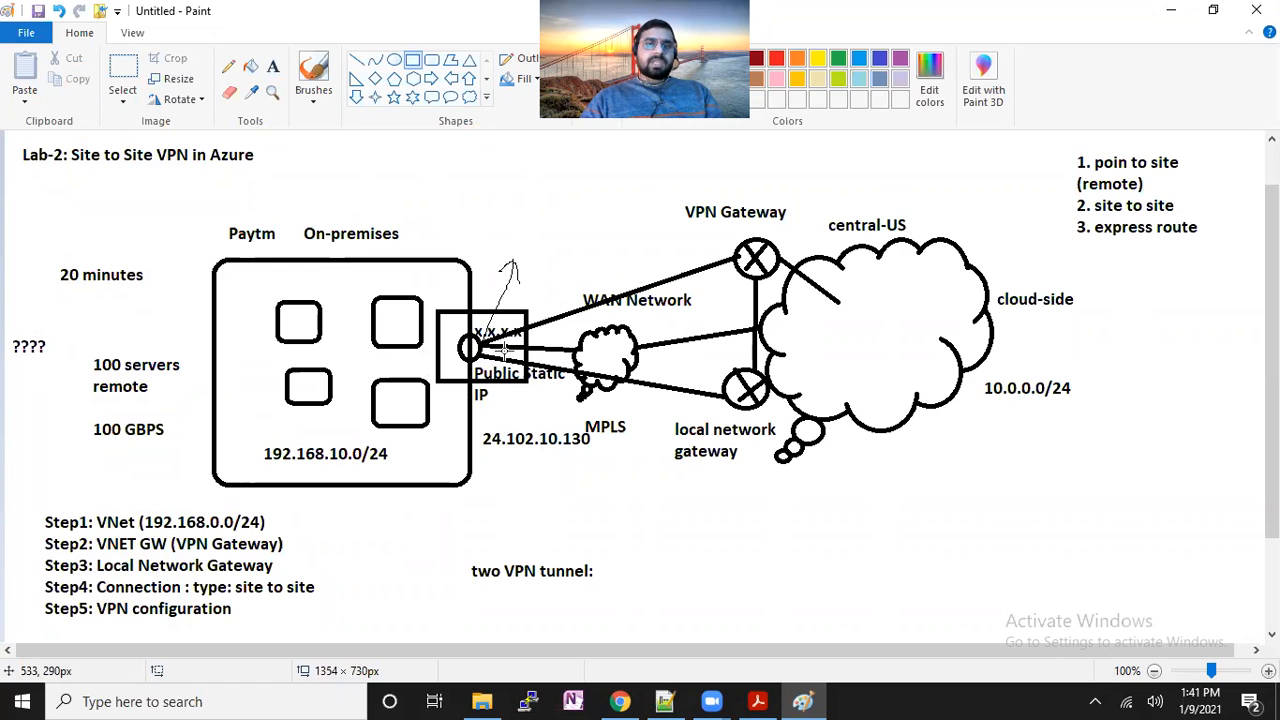
click(620, 701)
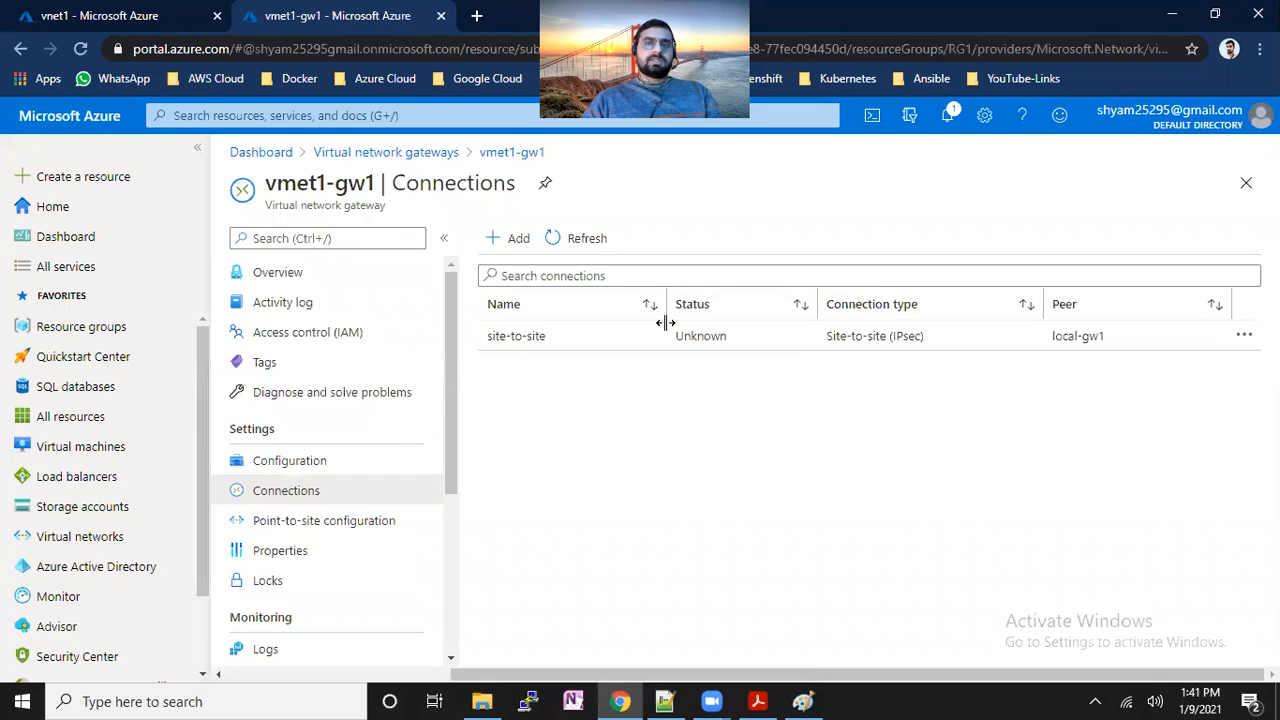
Refresh Connections, open the site-to-site connection showing status Unknown, and open Download configuration.
click(588, 240)
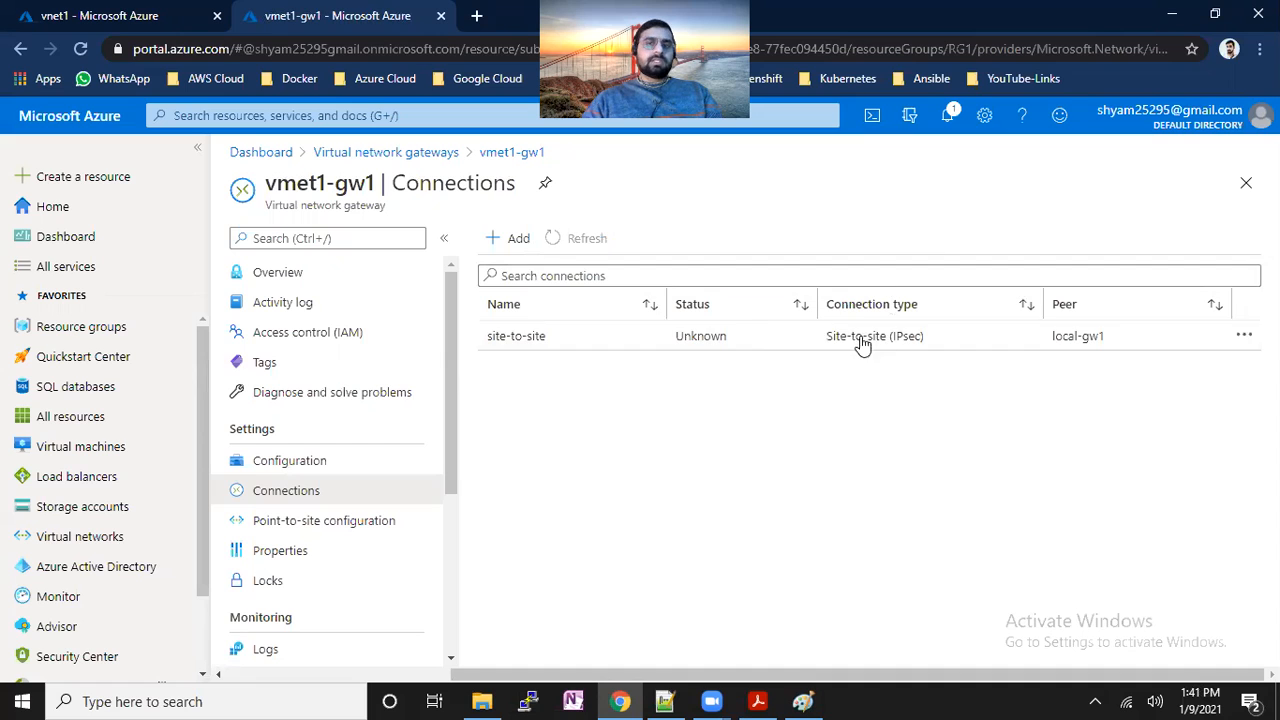
click(757, 343)
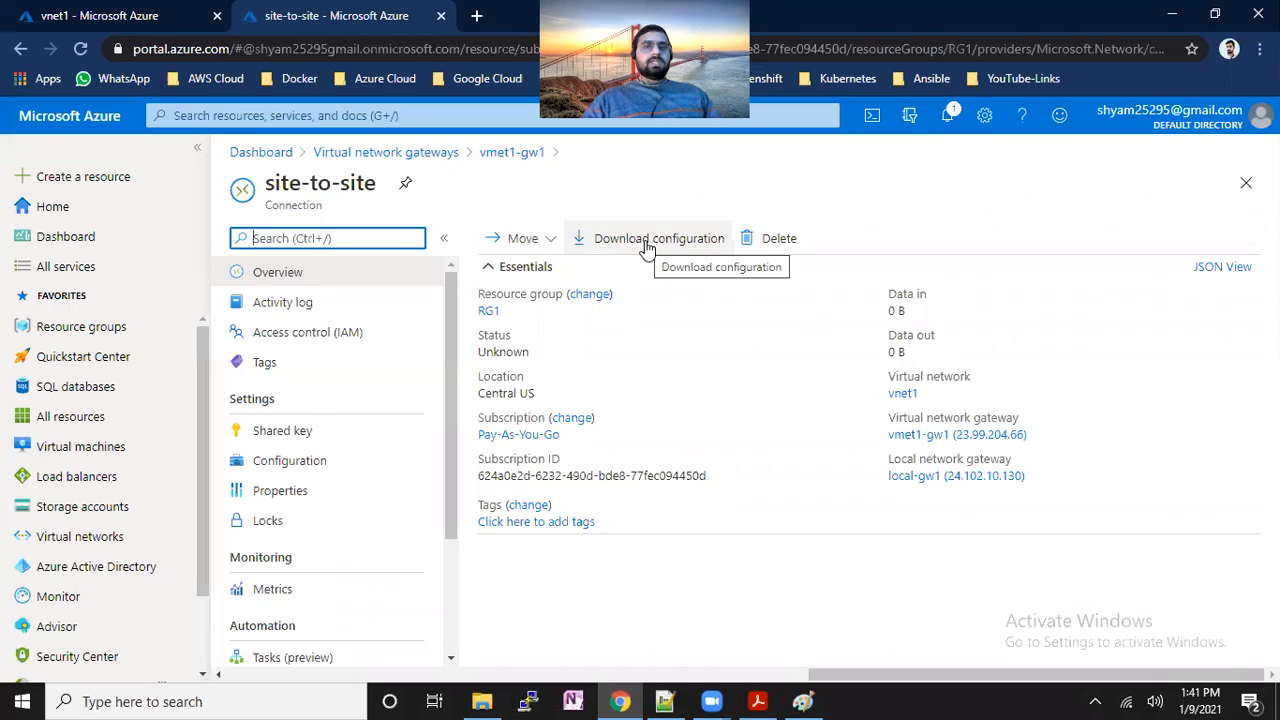
drag(482, 352, 502, 352)
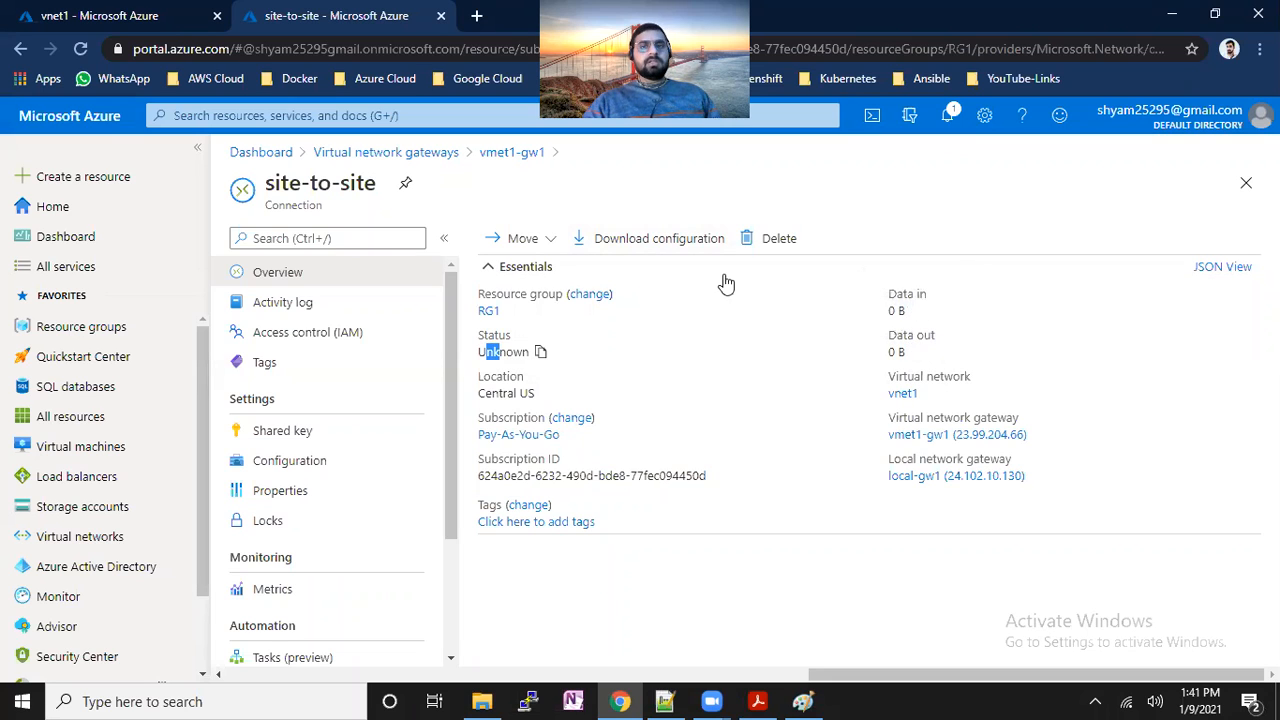
click(676, 244)
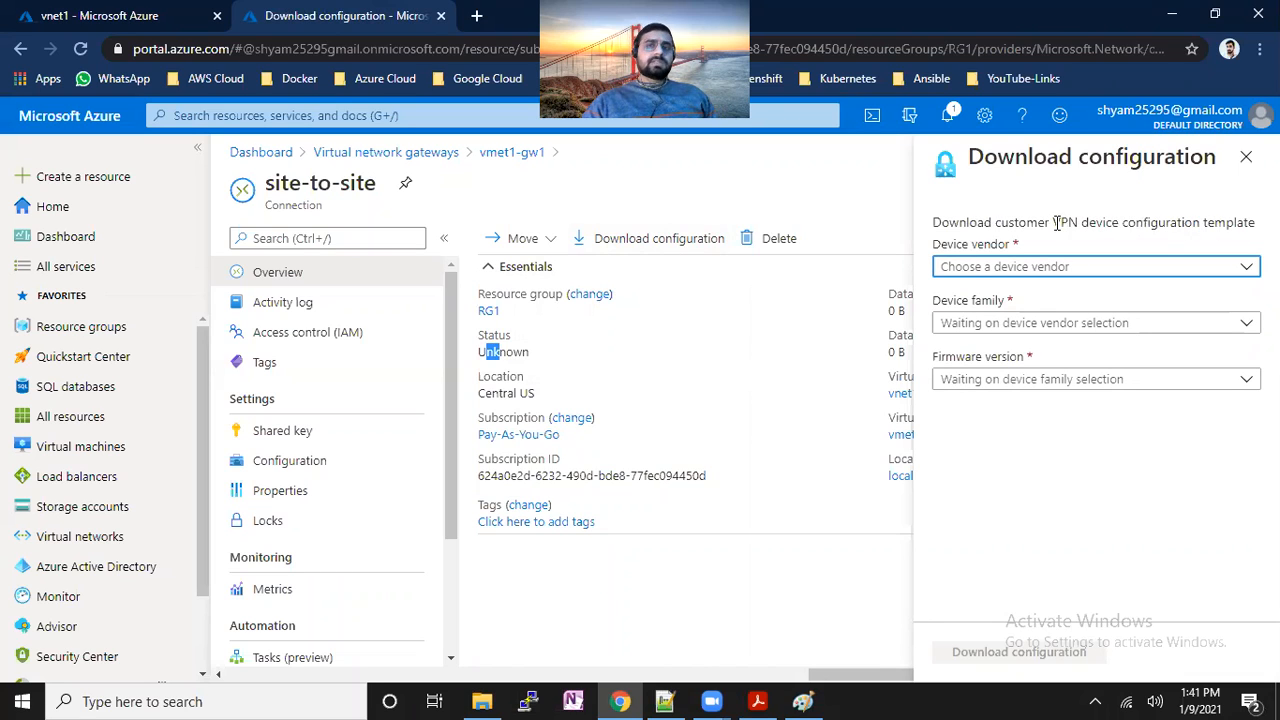
Download the Cisco, Cisco-ISR(IOS), Cisco-ISR-15.x--IKEv2+BGP device configuration and open the file.
click(1160, 270)
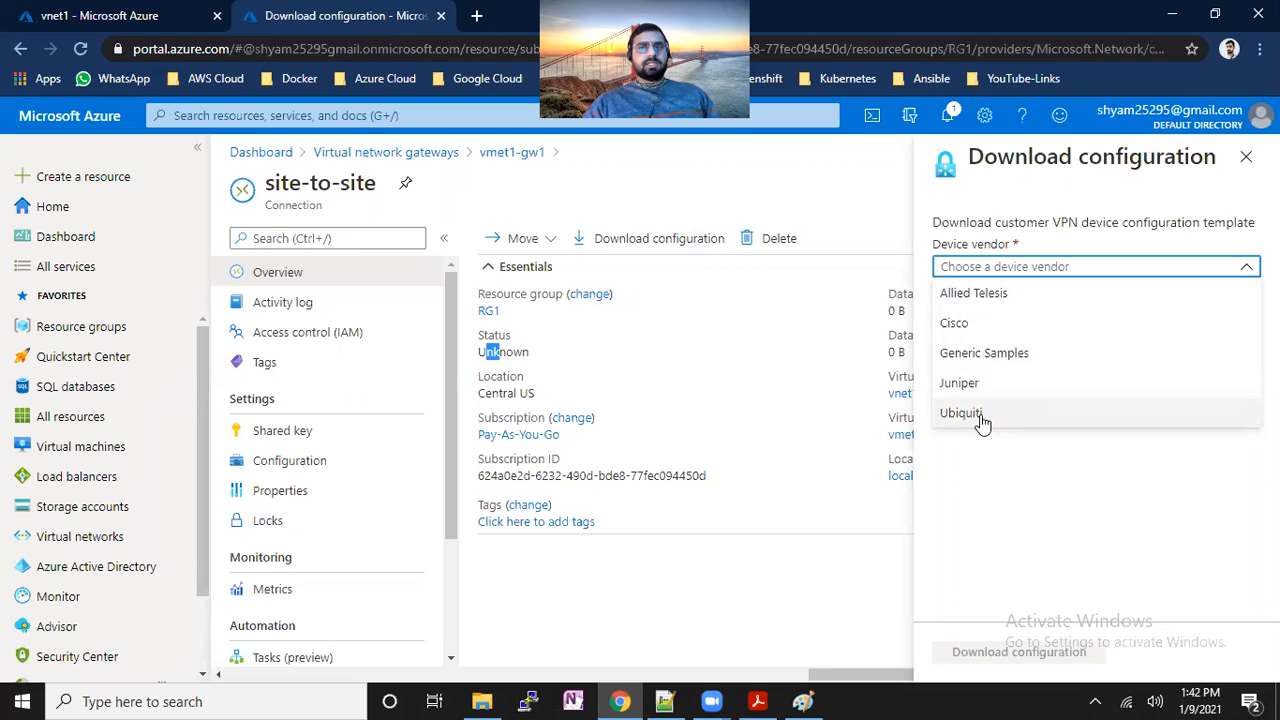
click(992, 356)
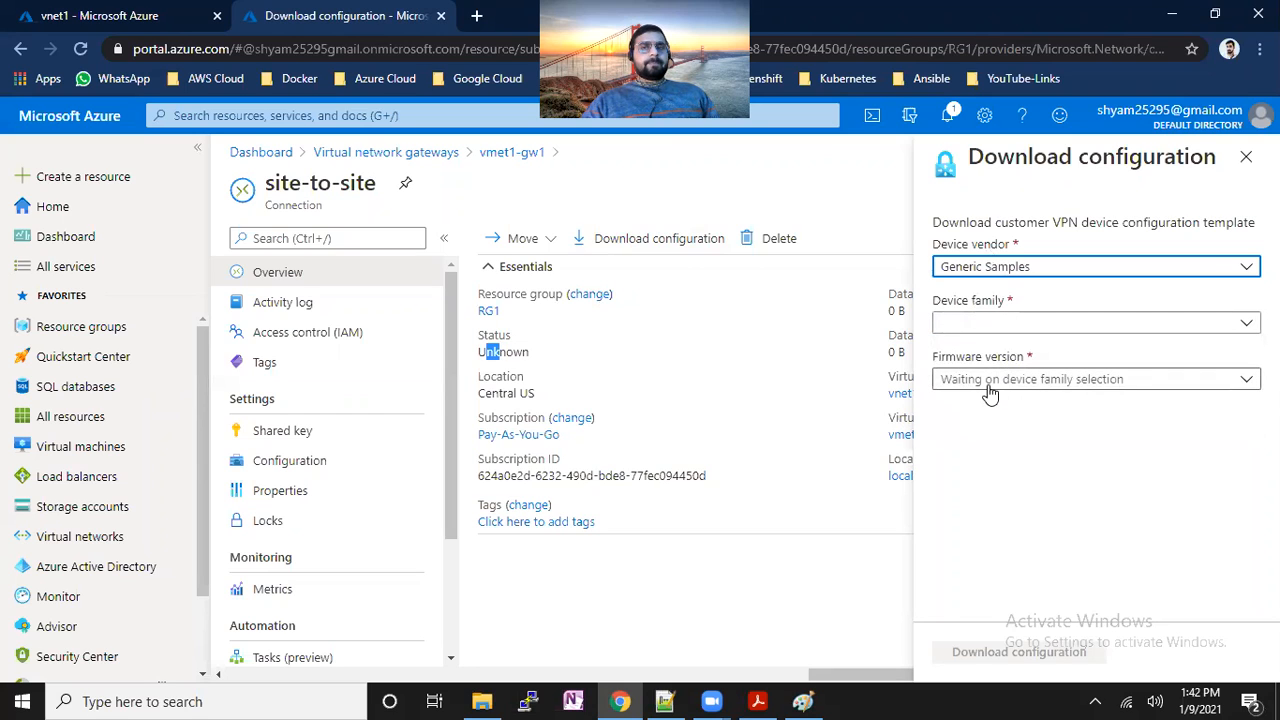
click(1000, 272)
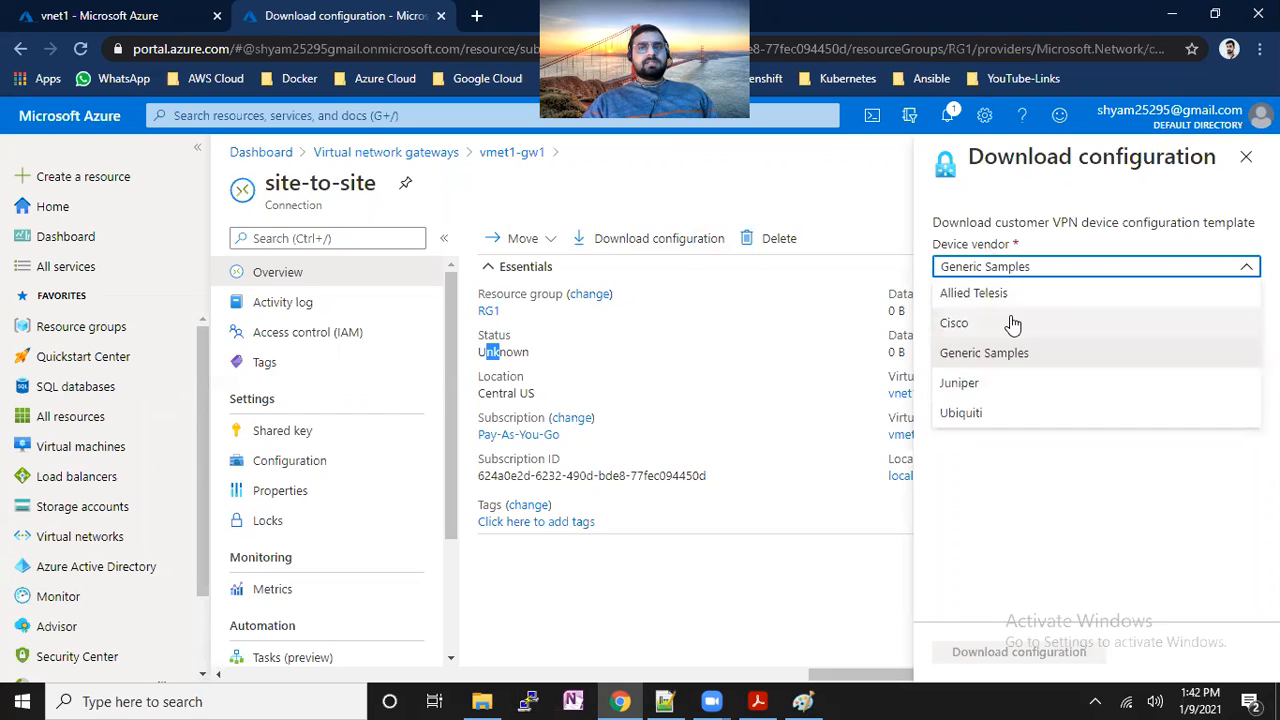
click(1012, 323)
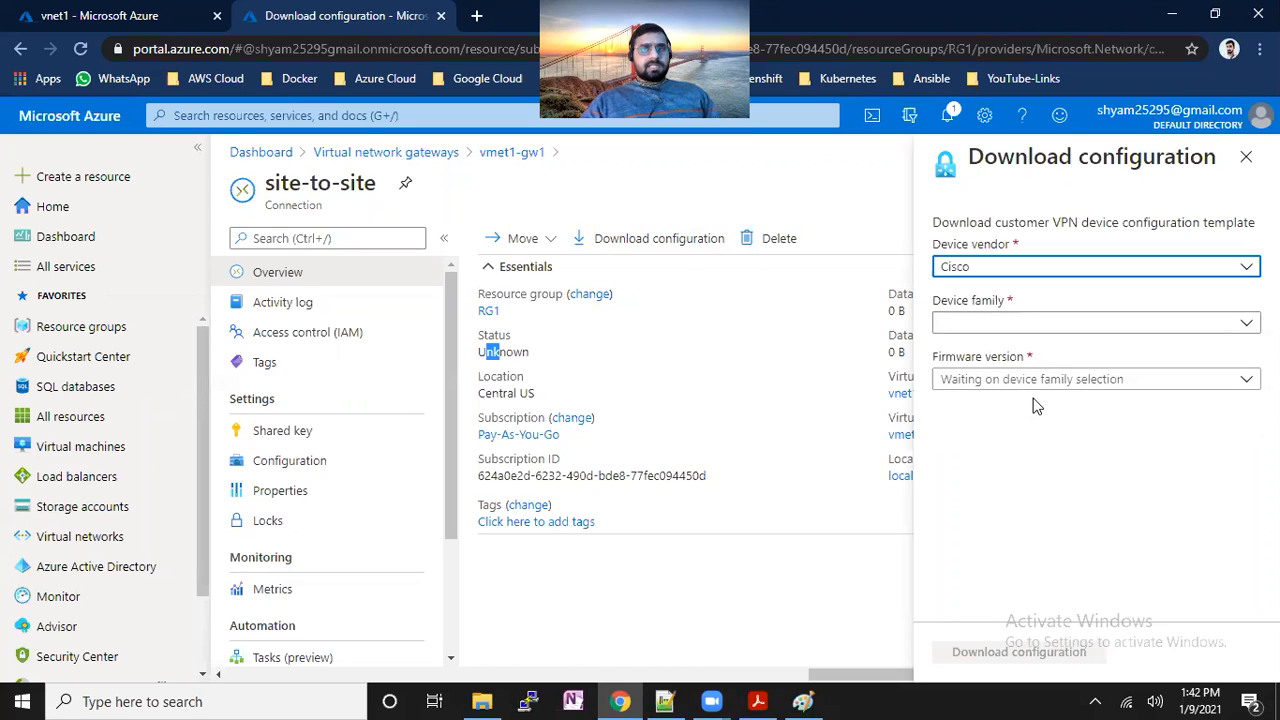
click(1012, 324)
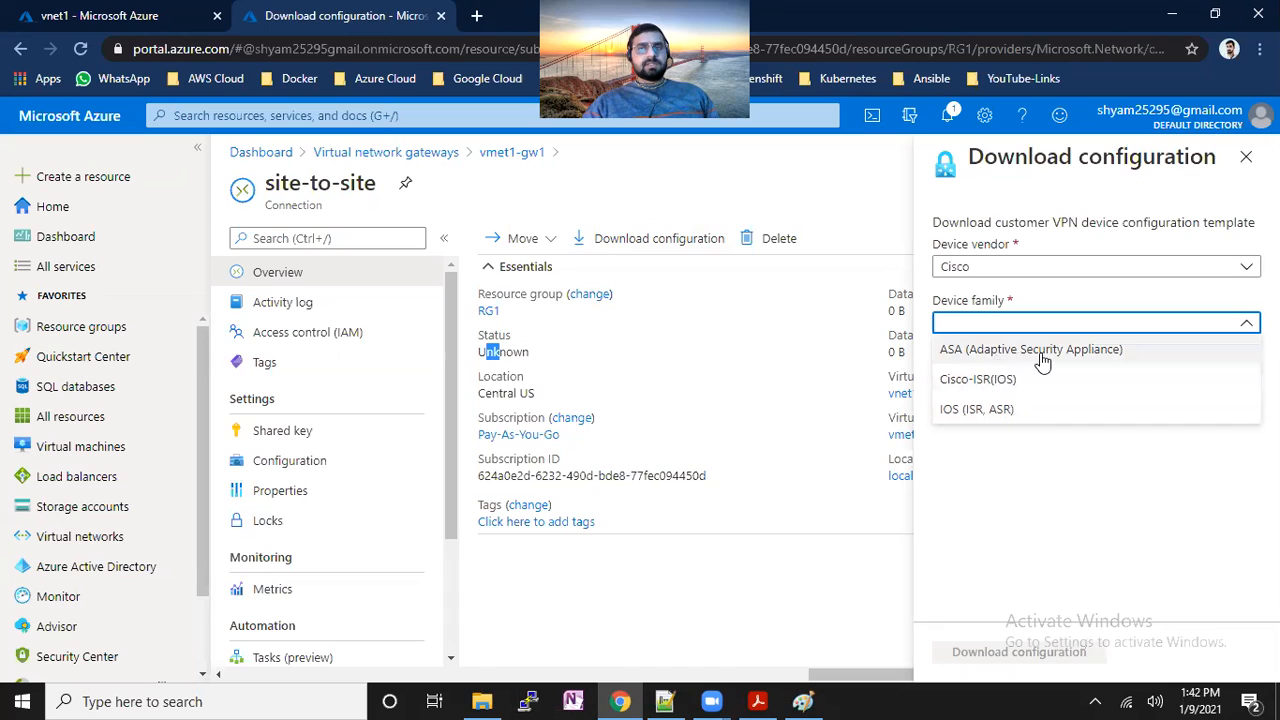
click(1022, 385)
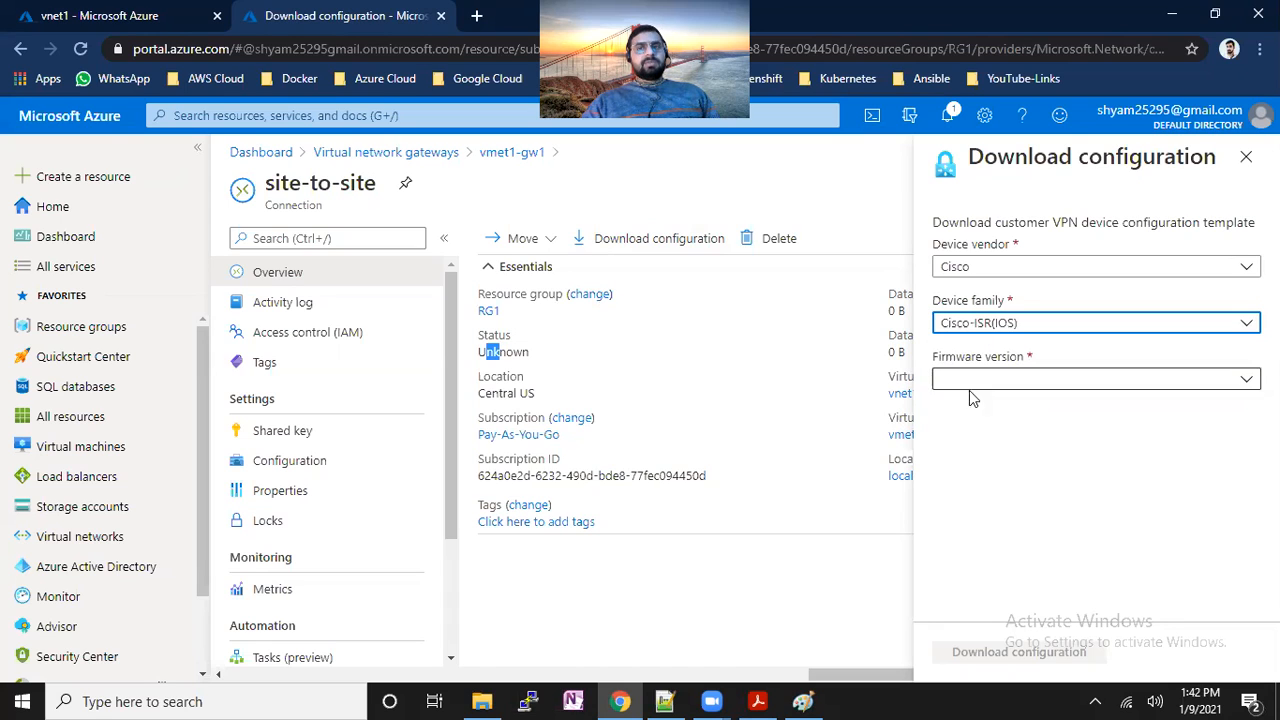
click(990, 383)
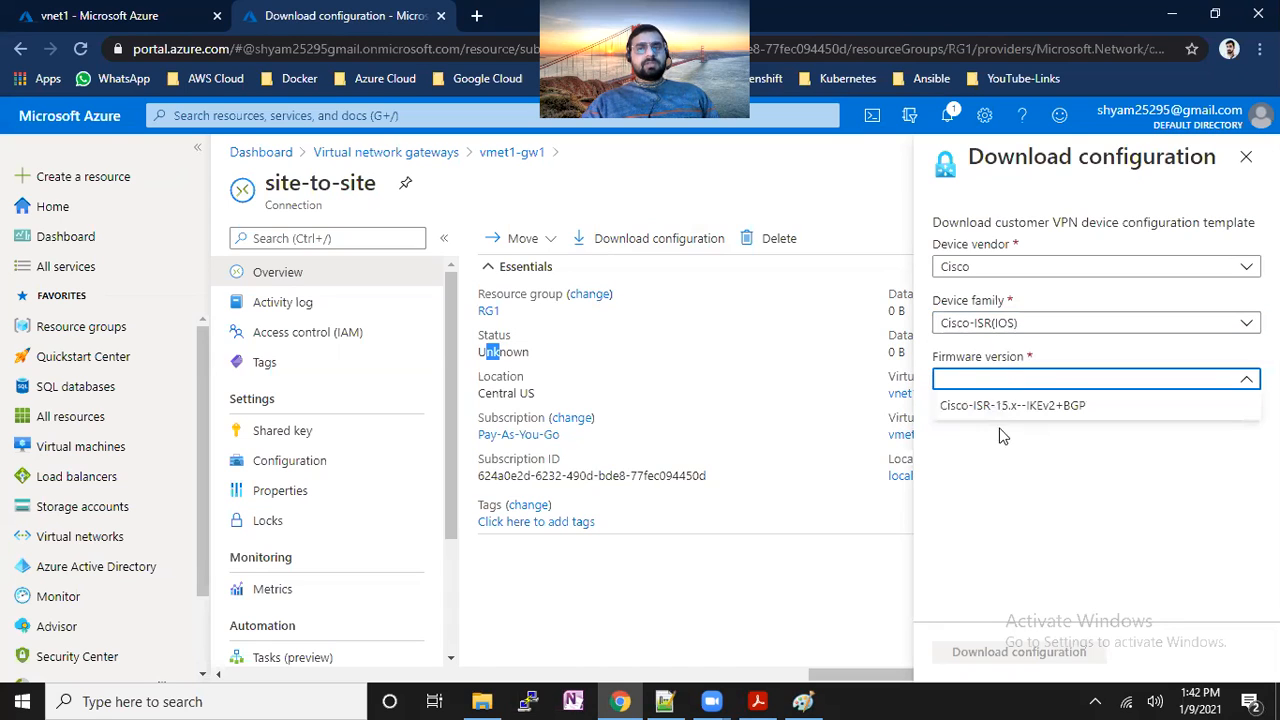
click(1013, 405)
click(1097, 655)
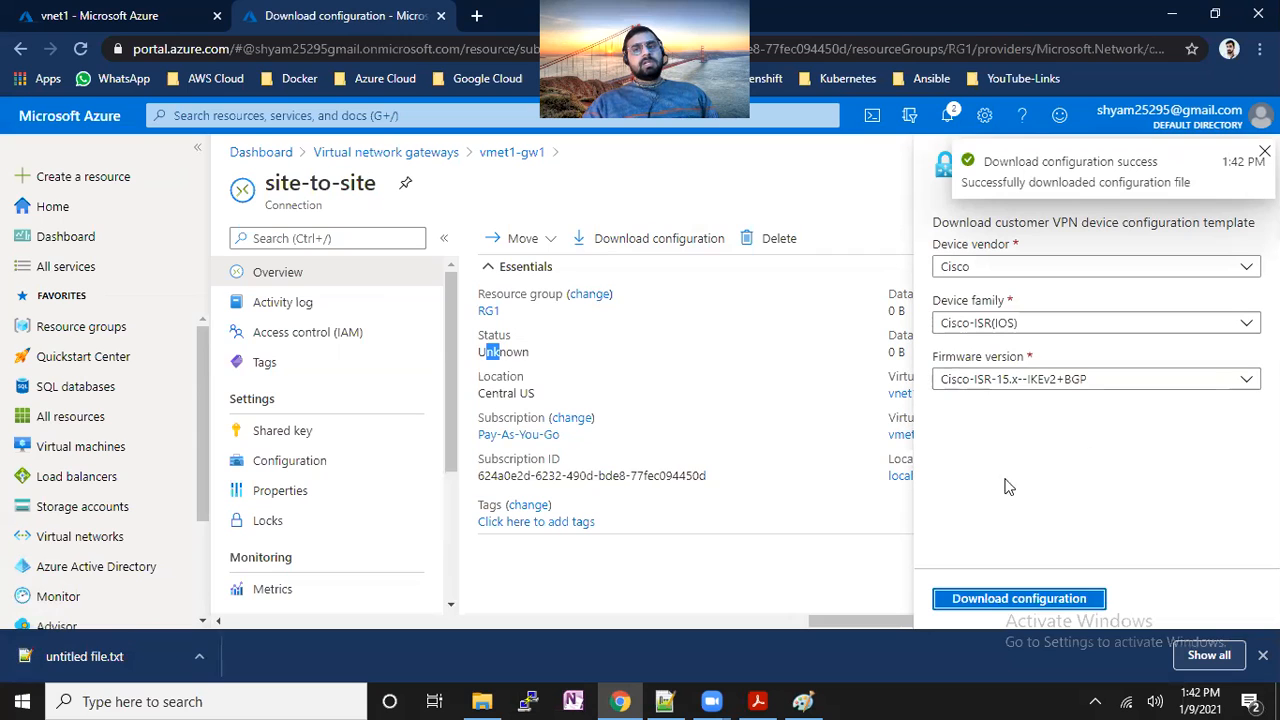
click(95, 658)
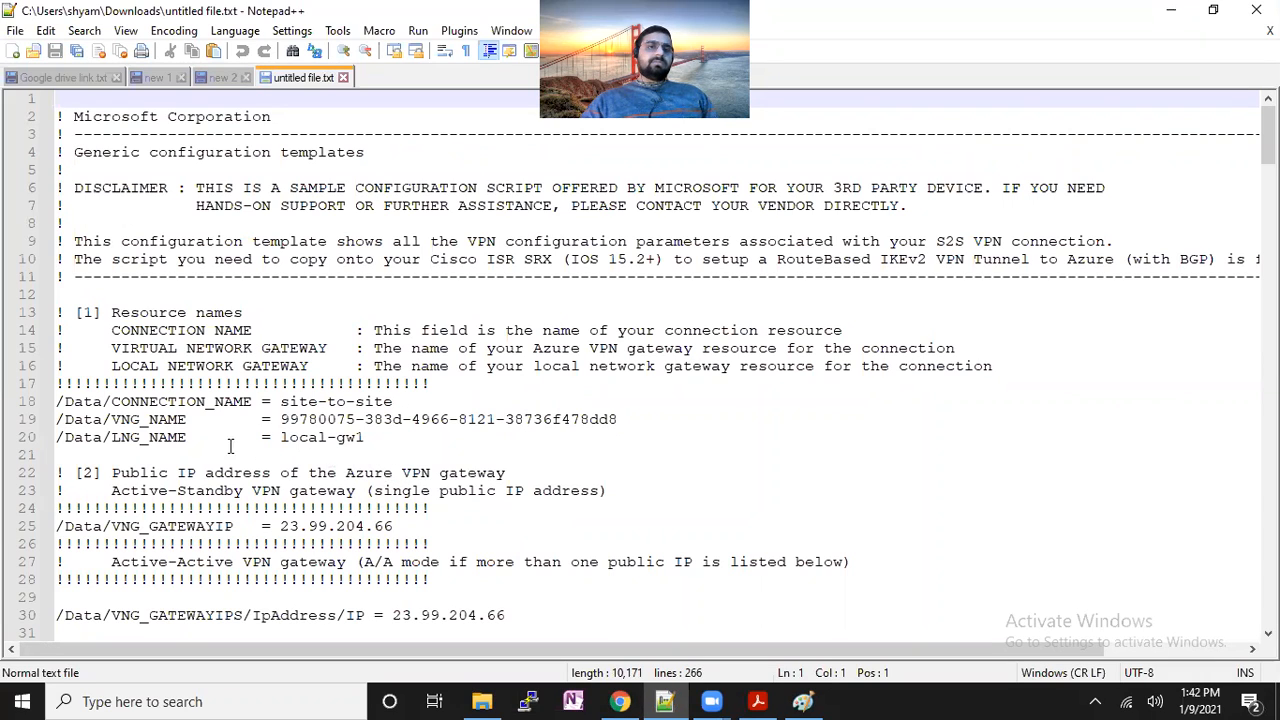
Highlight the connection name site-to-site, the virtual network gateway, and local-gw1 in the config.
drag(122, 420, 156, 420)
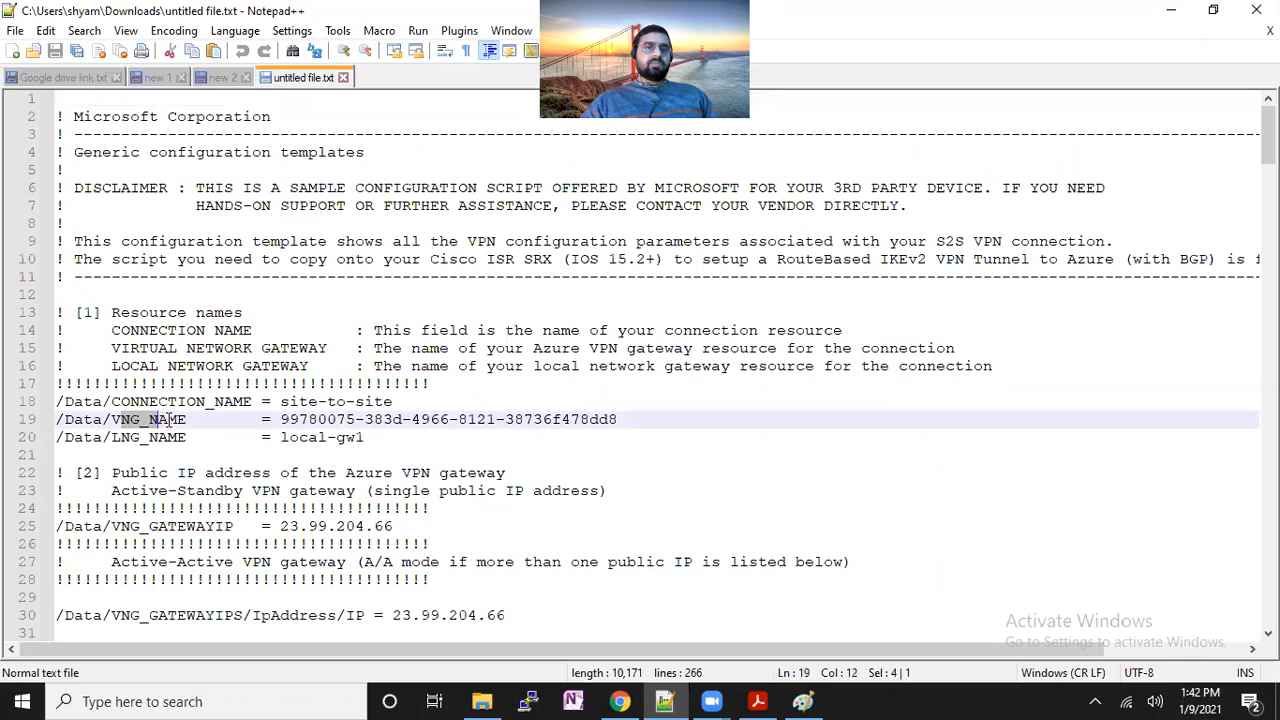
double_click(385, 420)
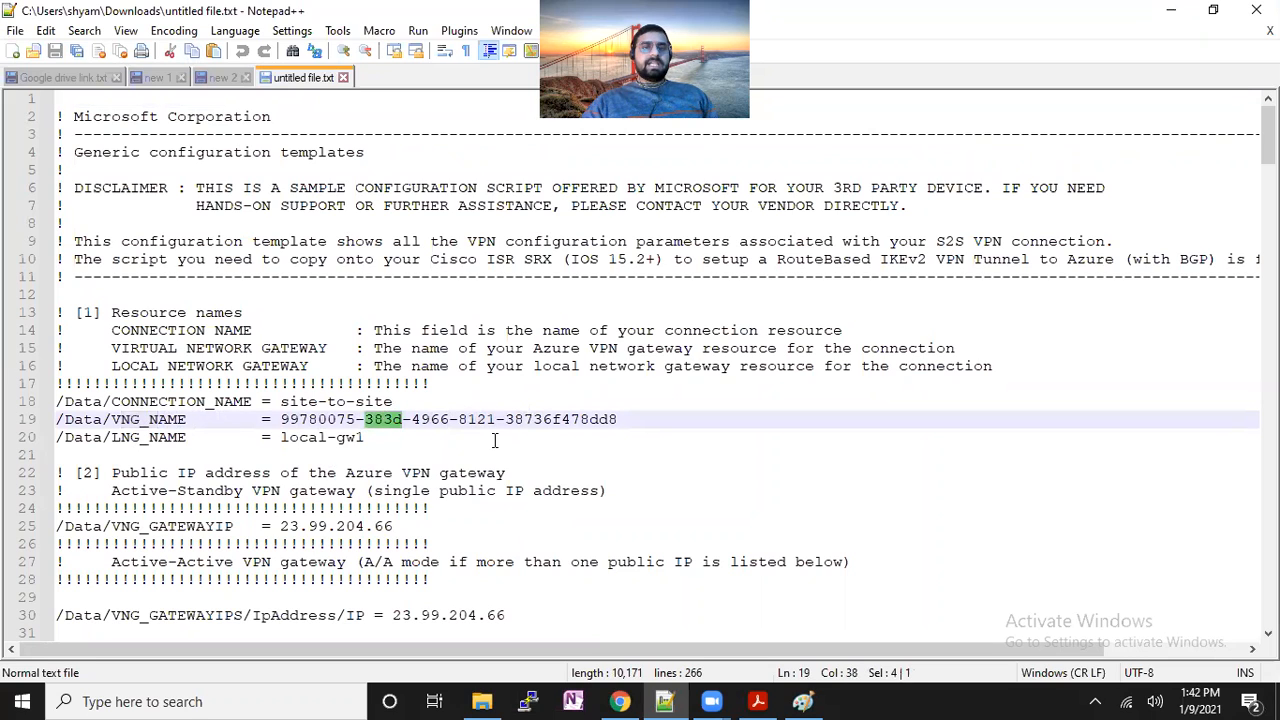
drag(318, 401, 355, 402)
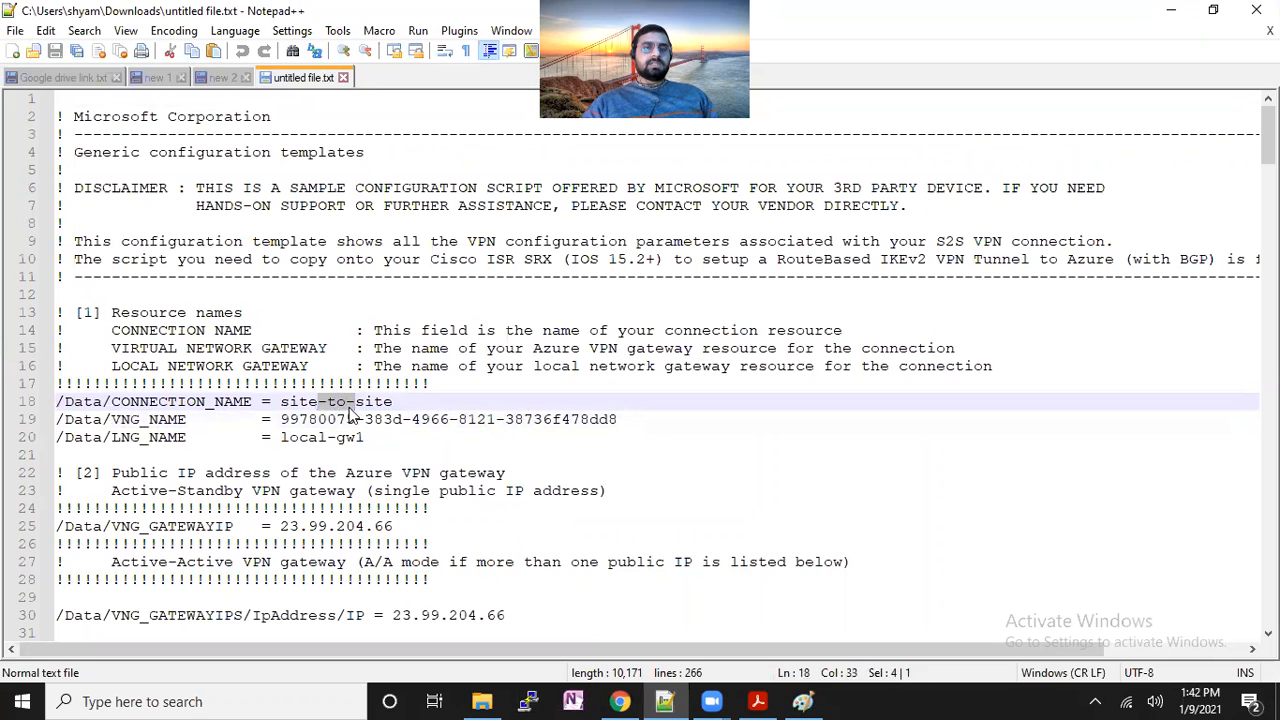
drag(120, 440, 166, 440)
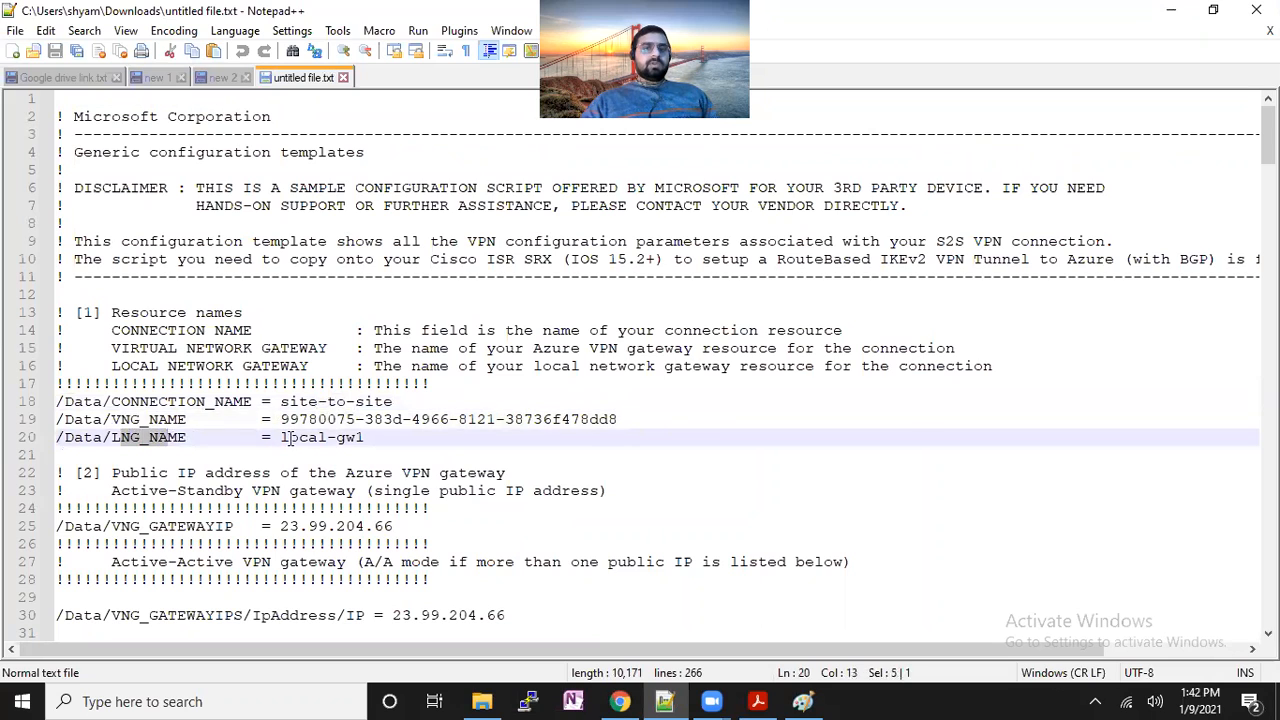
drag(289, 437, 365, 437)
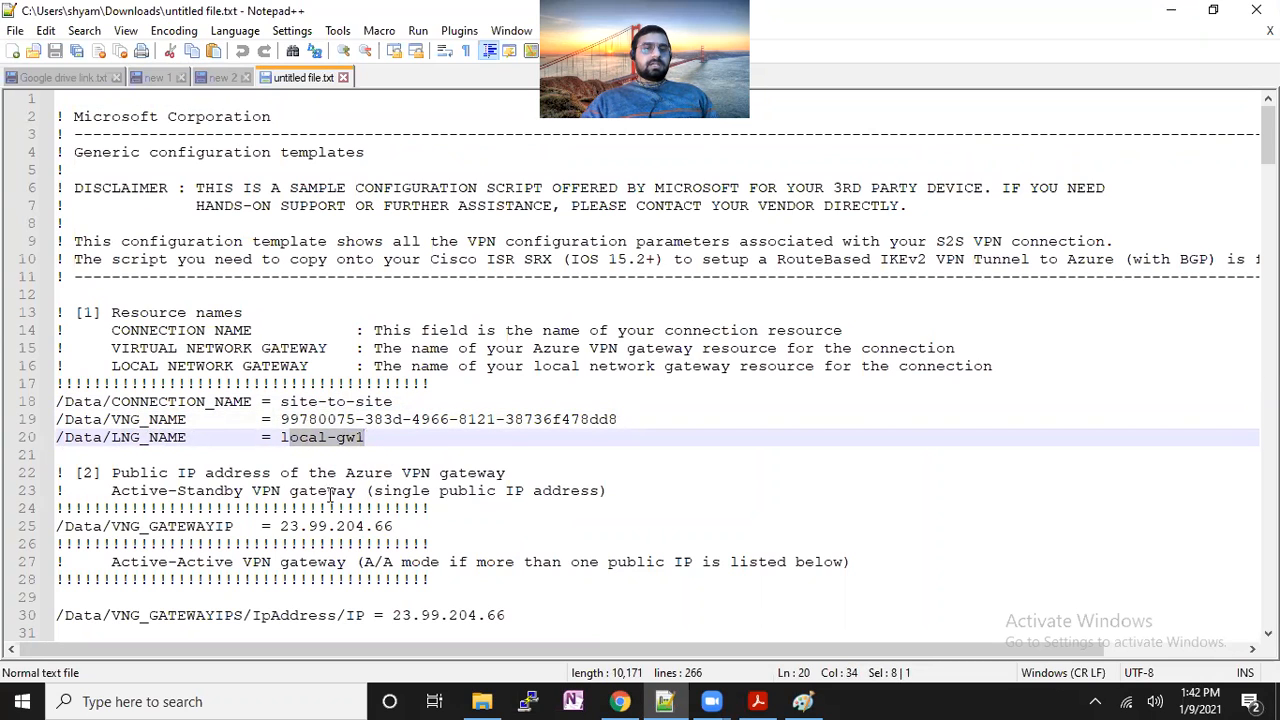
Highlight gateway IPs 23.99.204.66 and 24.102.10.130, then bring up the Paint VPN diagram.
drag(112, 526, 372, 526)
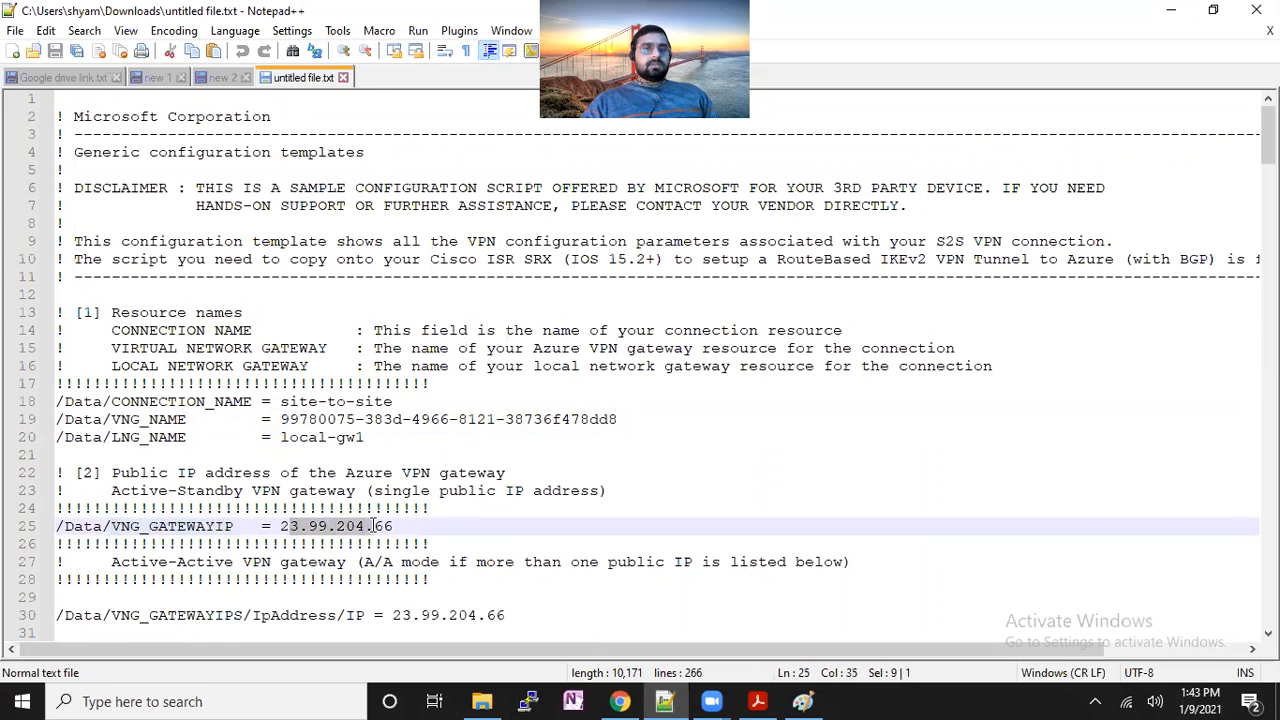
scroll(802, 498, down, 3)
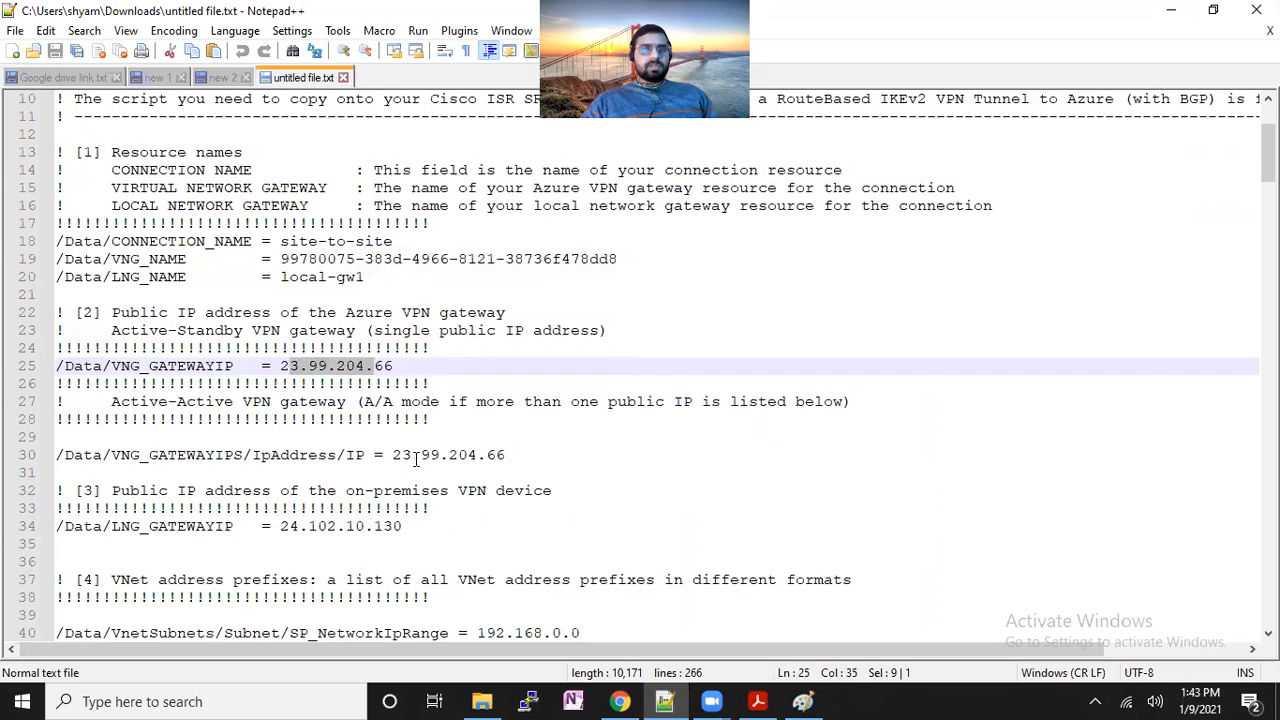
drag(508, 454, 440, 455)
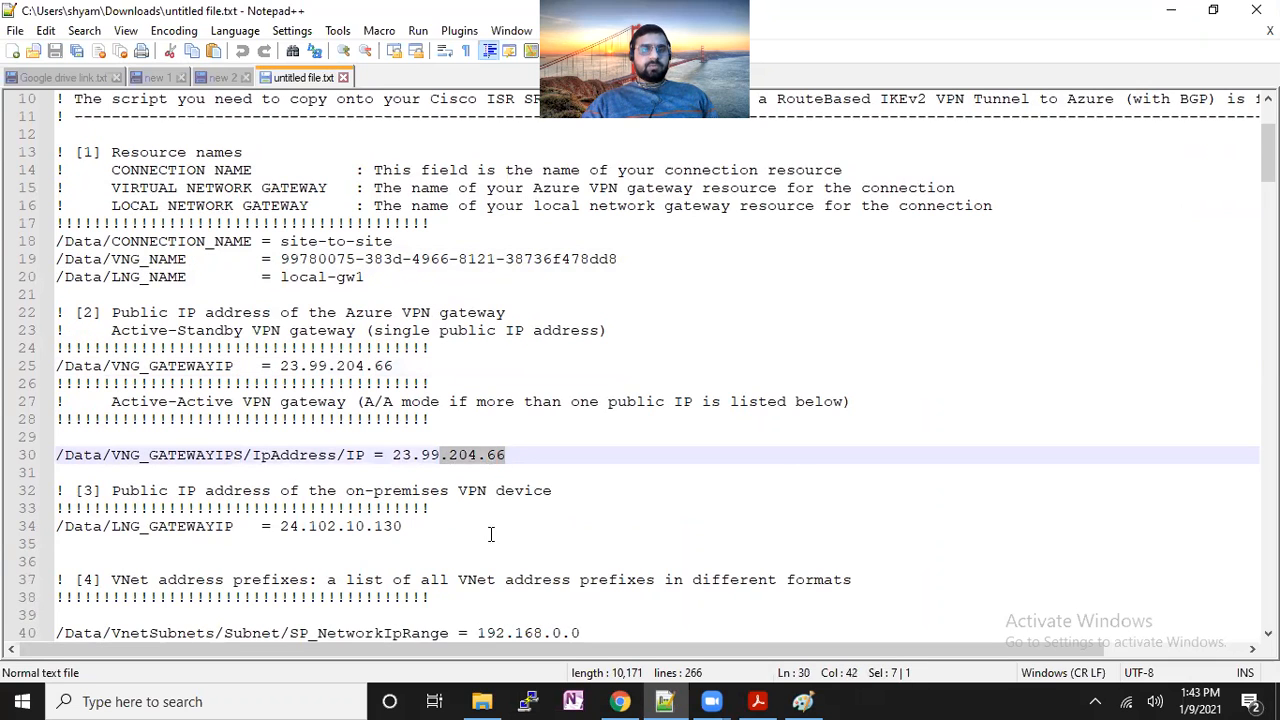
scroll(491, 531, down, 2)
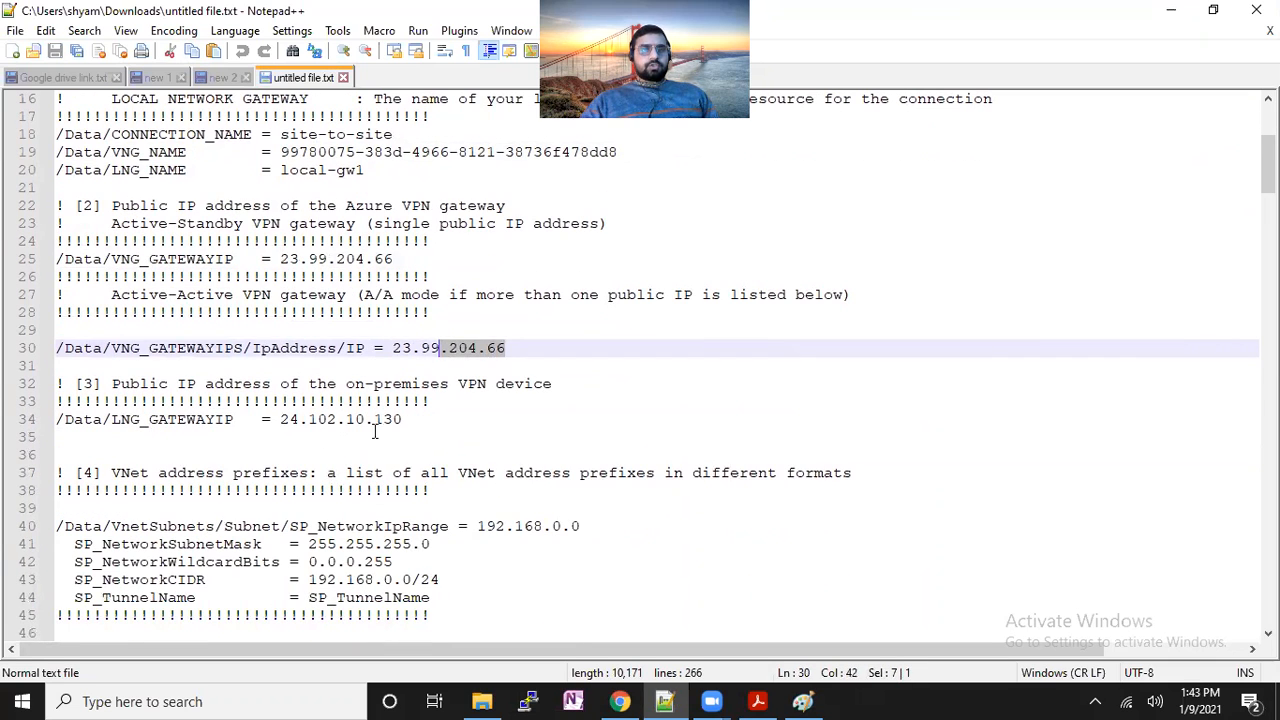
drag(404, 419, 280, 420)
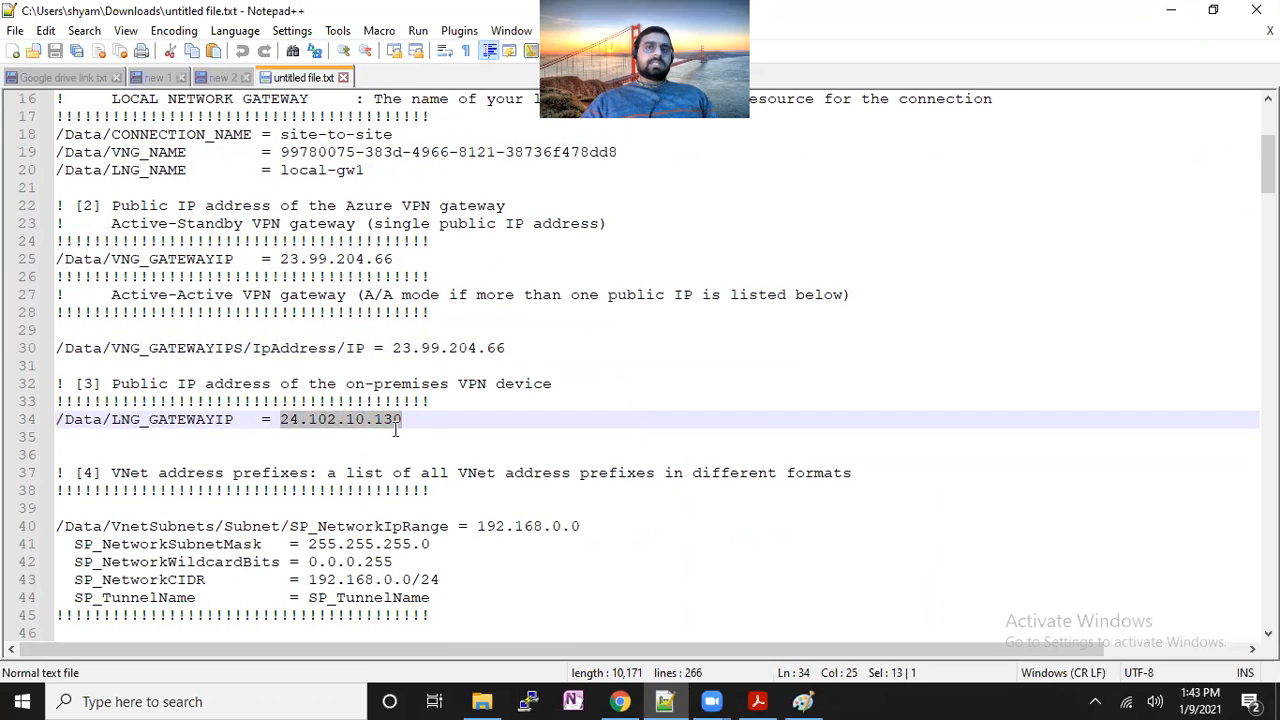
click(803, 701)
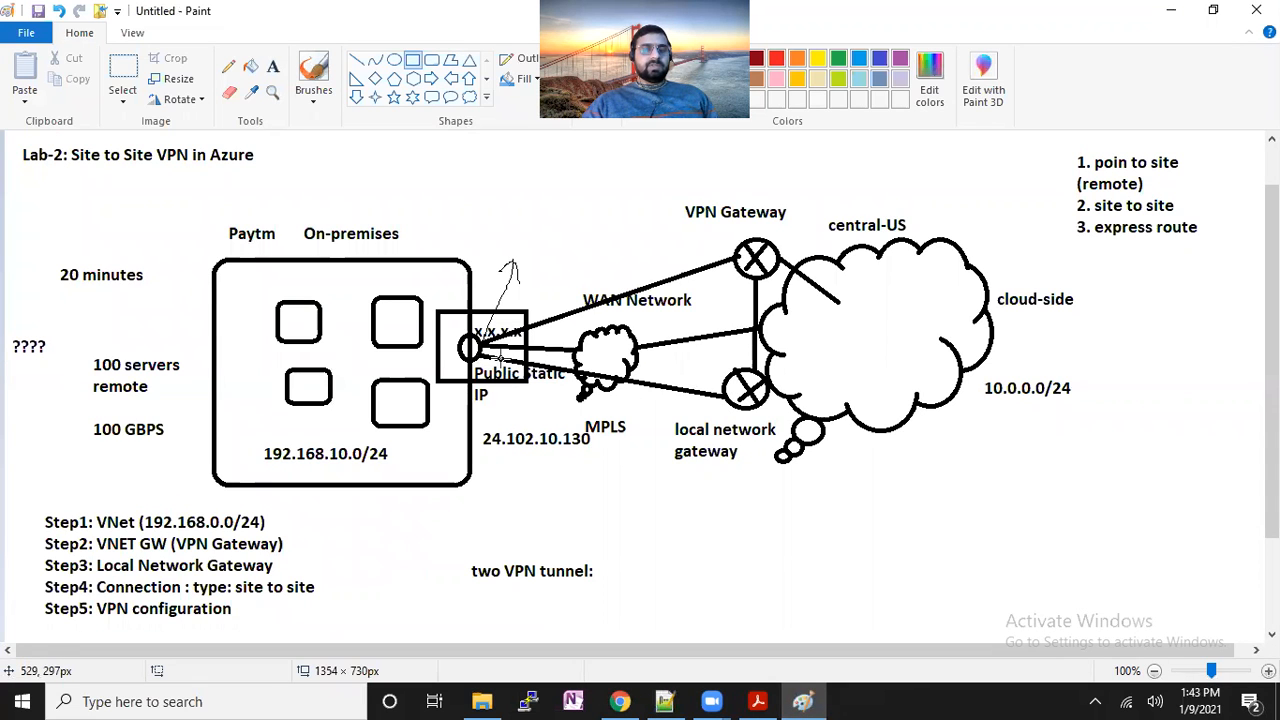
Back in Notepad++, highlight the VNet prefix 192.168.0.0 and the on-premises prefix.
key(alt+Tab)
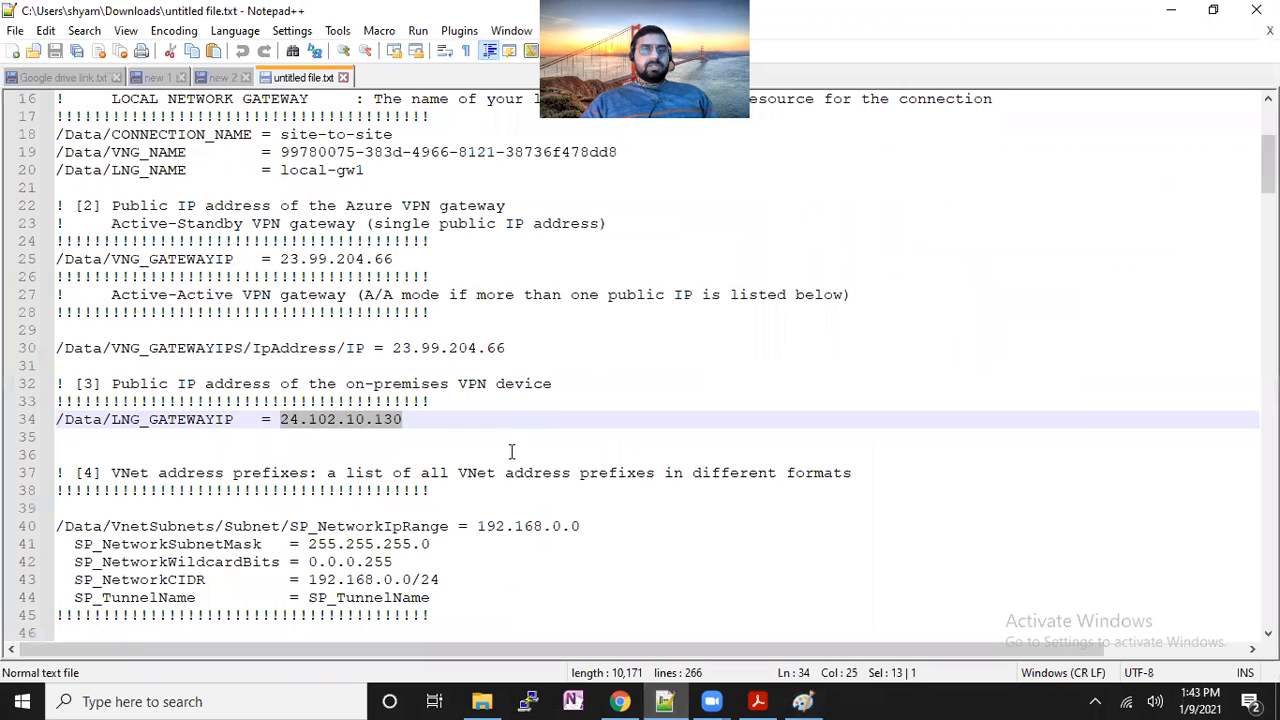
scroll(539, 497, down, 2)
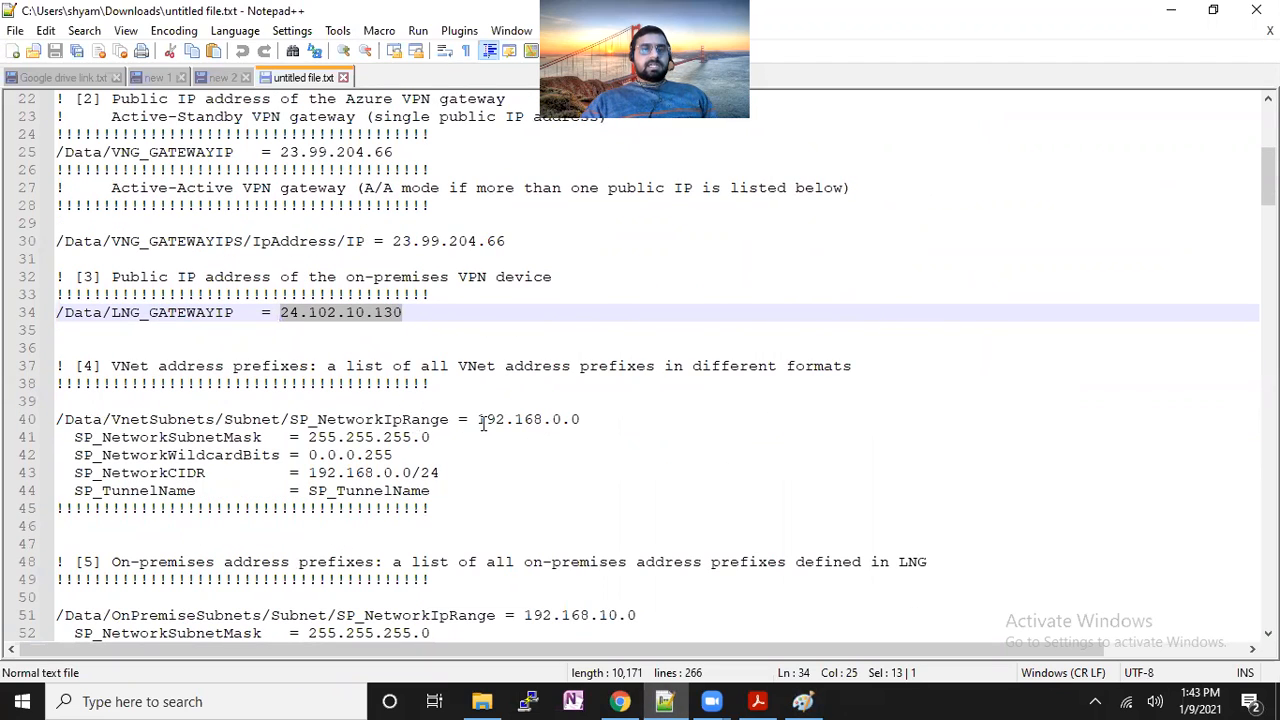
drag(478, 421, 581, 421)
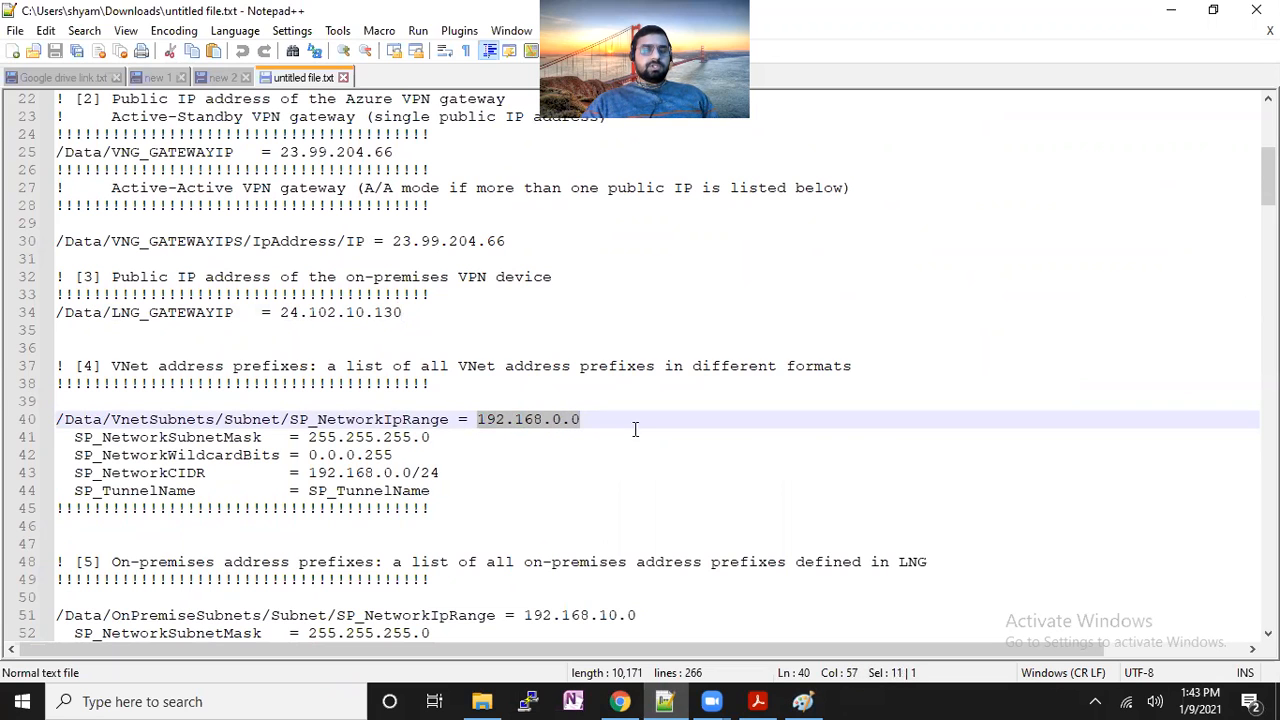
scroll(623, 489, down, 2)
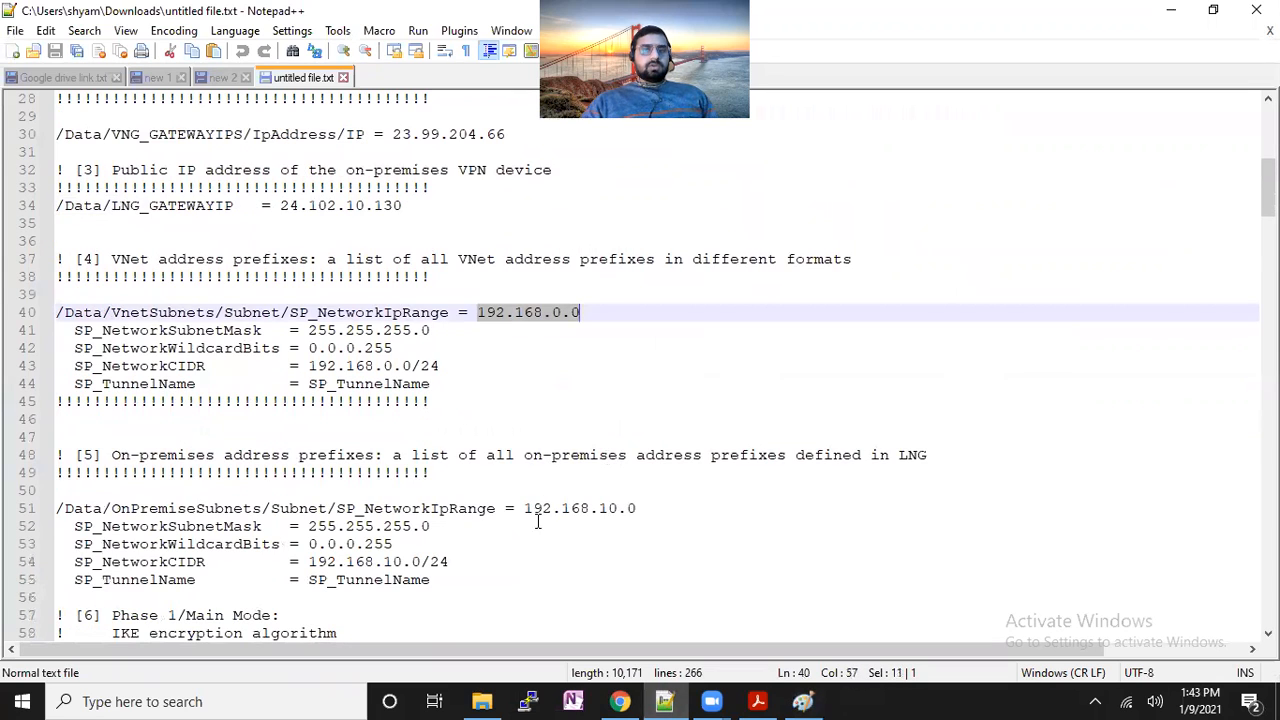
drag(534, 512, 640, 512)
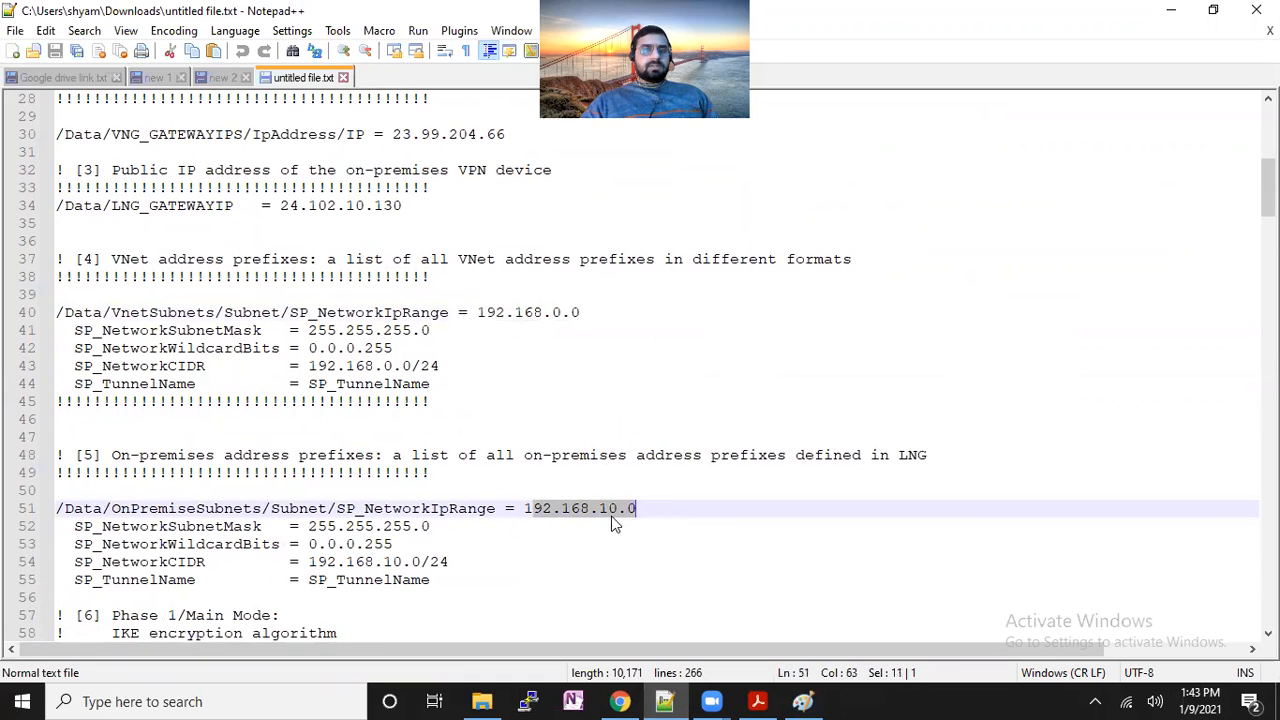
Scroll past the IKE/IPsec settings to highlight the pre-shared key, then reselect the on-premises IP.
scroll(607, 541, down, 1)
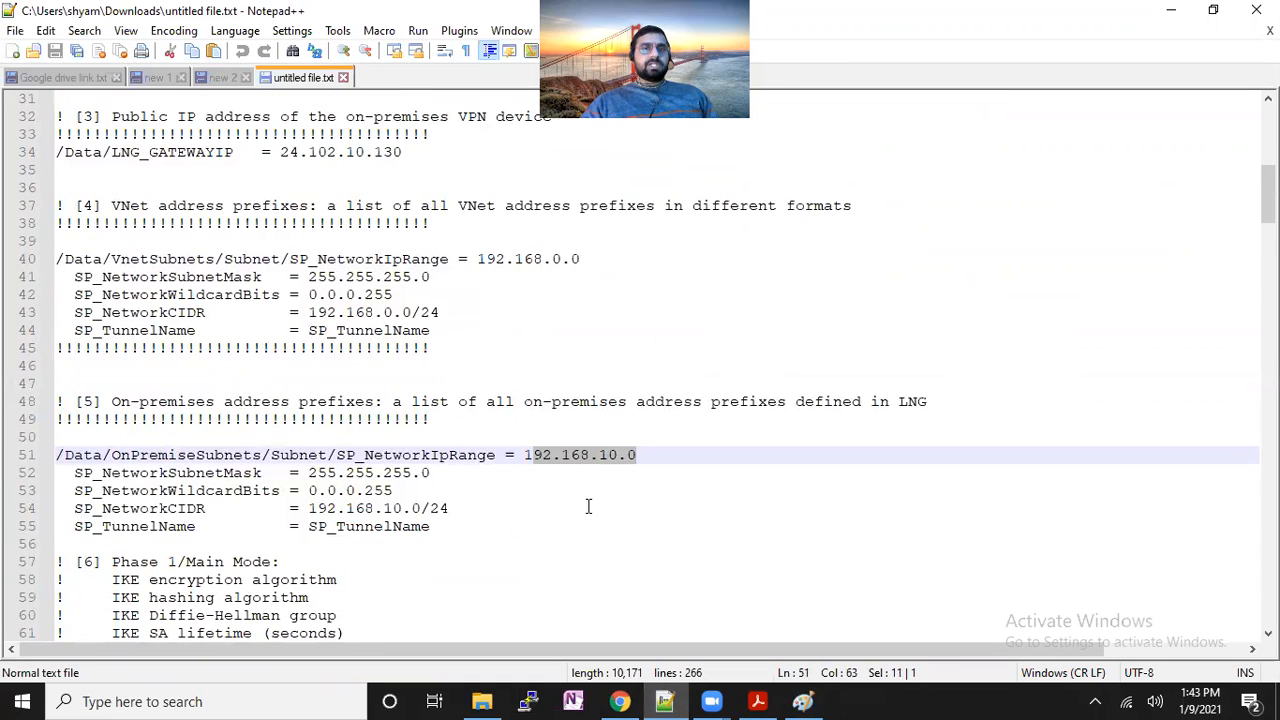
scroll(588, 507, down, 3)
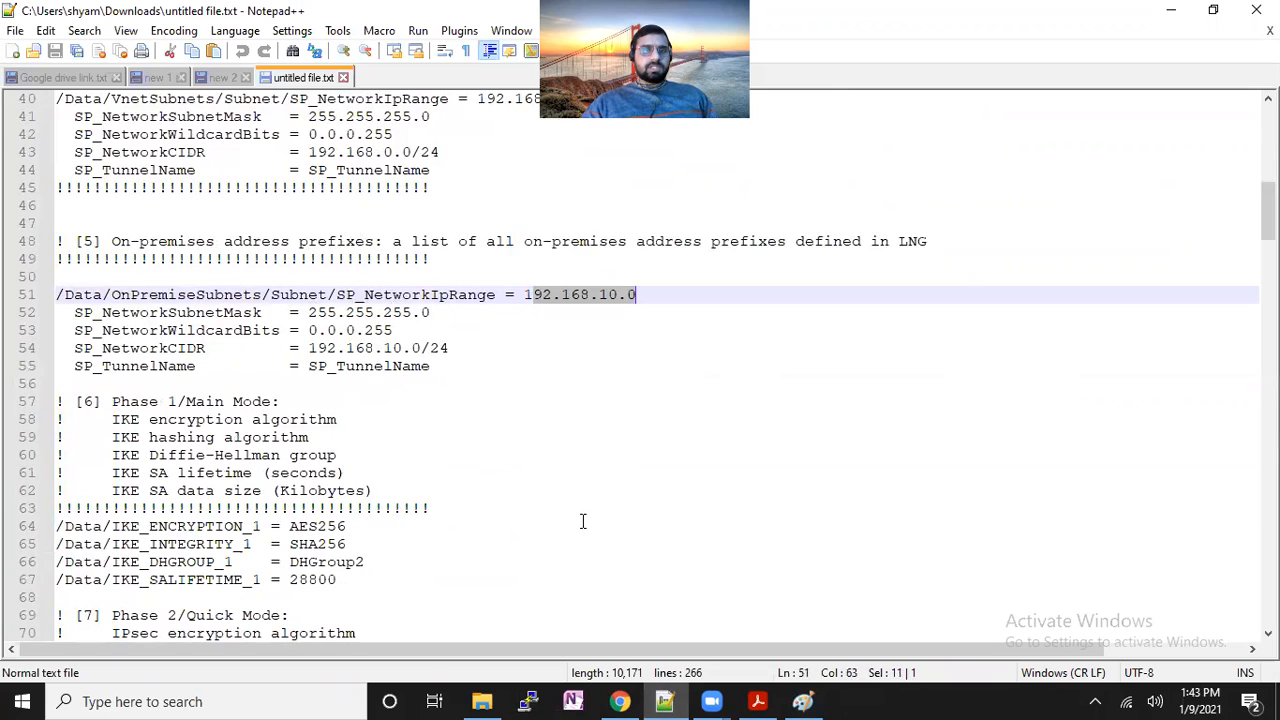
scroll(583, 521, down, 2)
scroll(580, 530, down, 2)
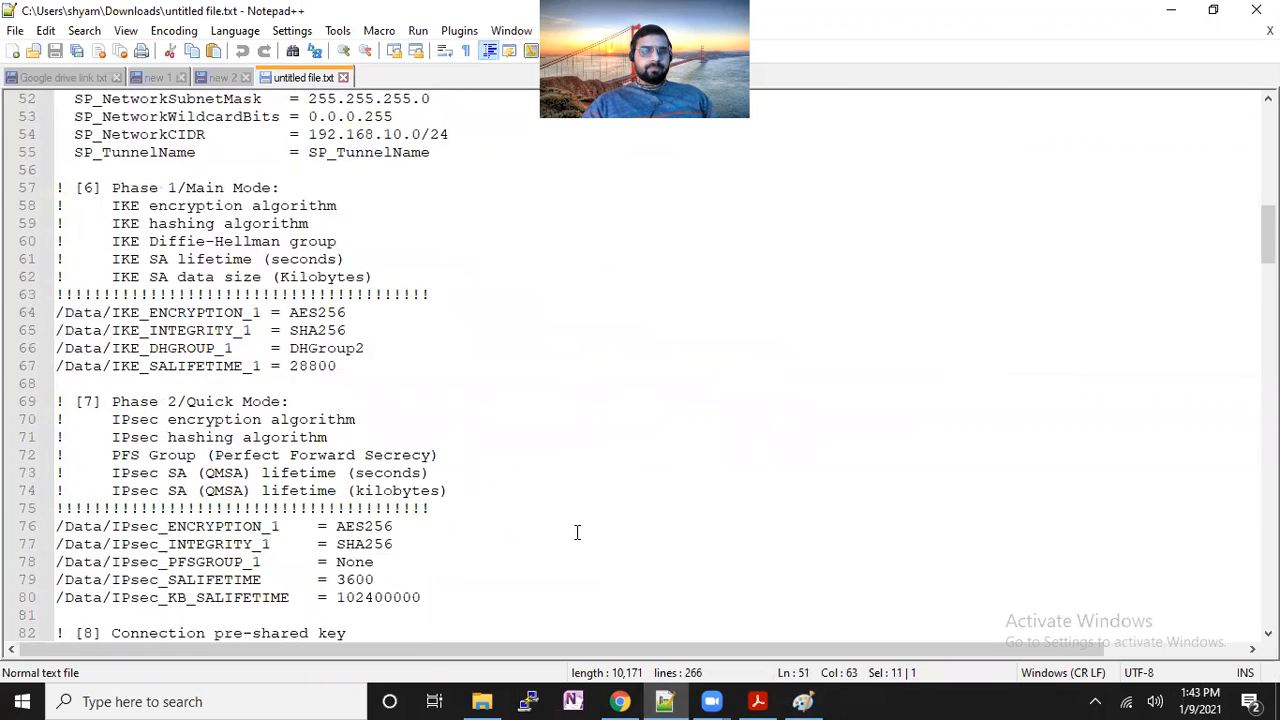
scroll(576, 532, down, 3)
drag(364, 508, 270, 511)
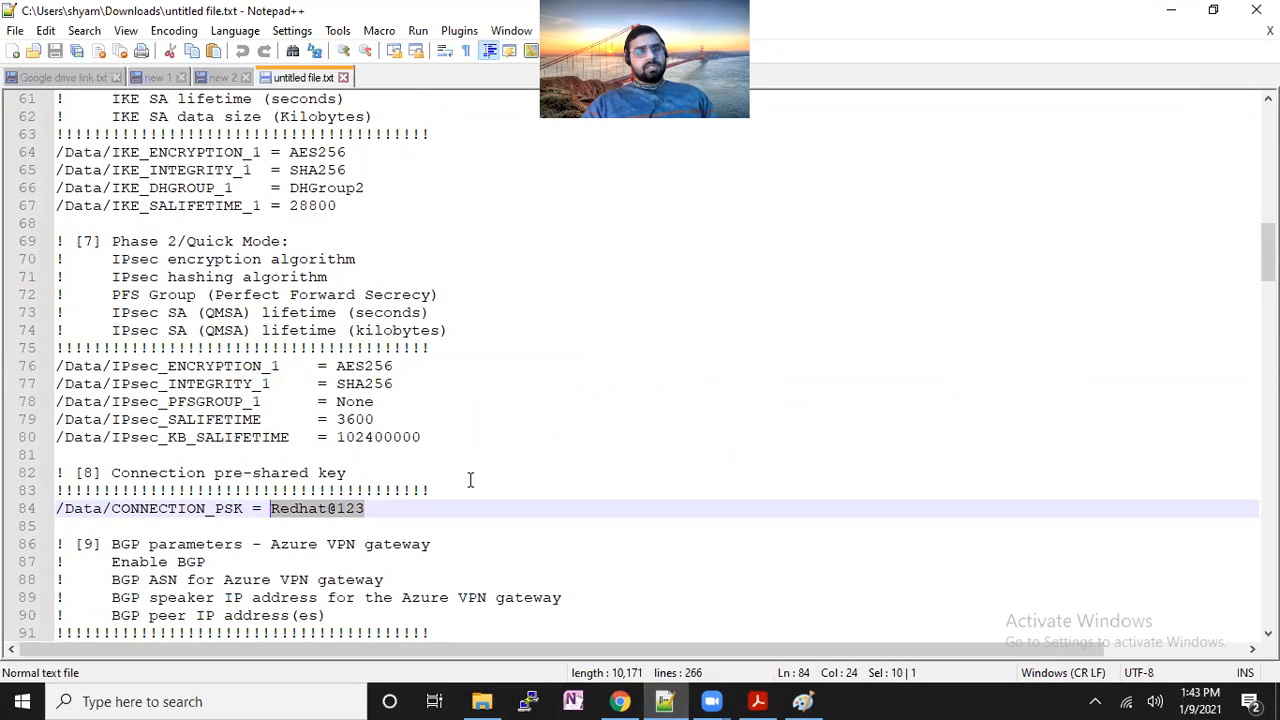
scroll(388, 480, up, 9)
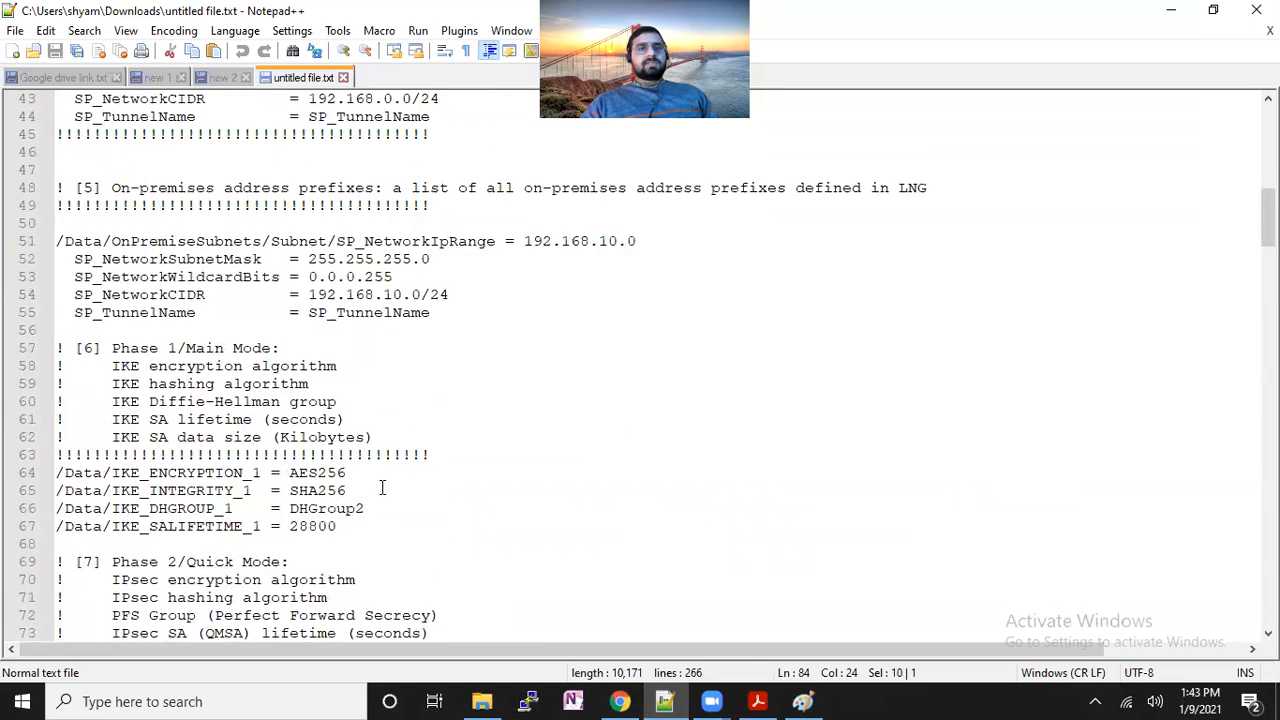
scroll(383, 493, up, 3)
drag(281, 262, 416, 266)
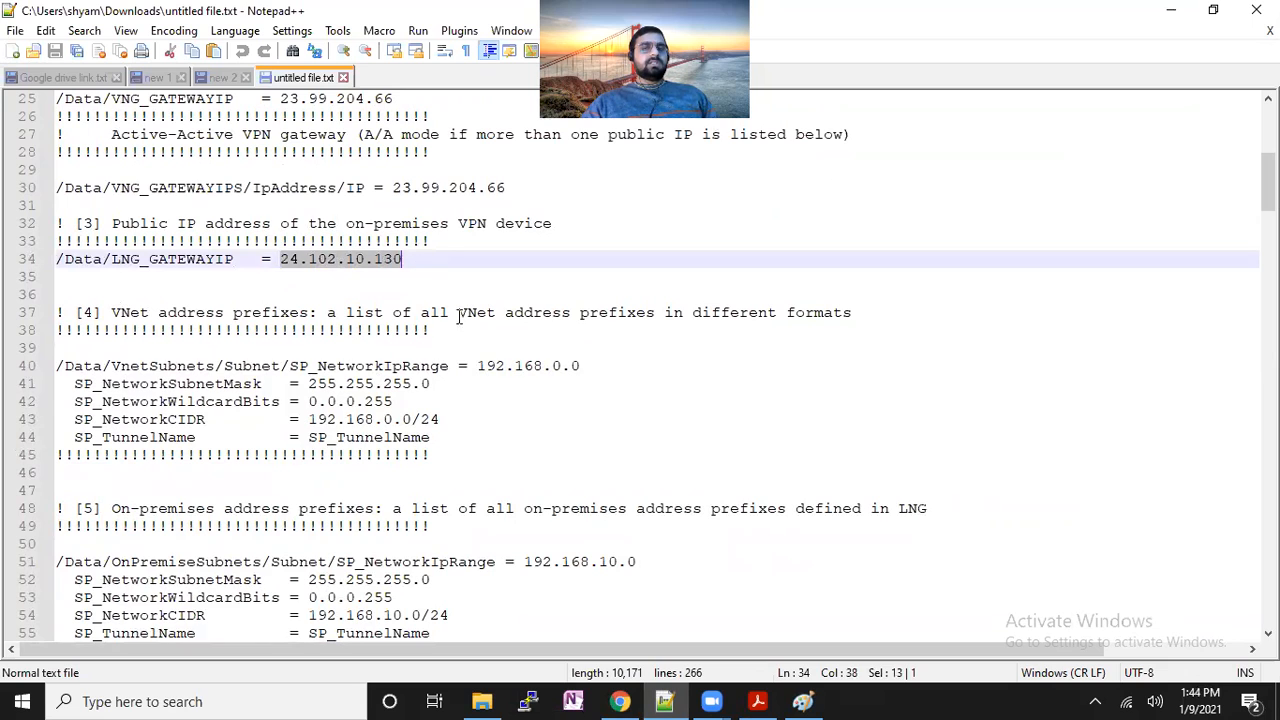